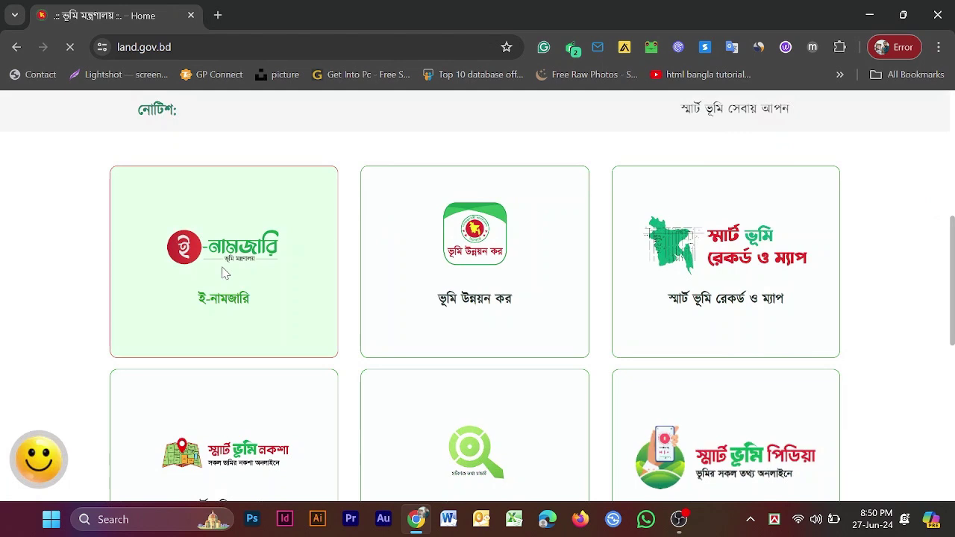
Open land.gov.bd in a new tab and launch the ই-নামজারি service from its service cards.
key("ctrl+t")
type("lan")
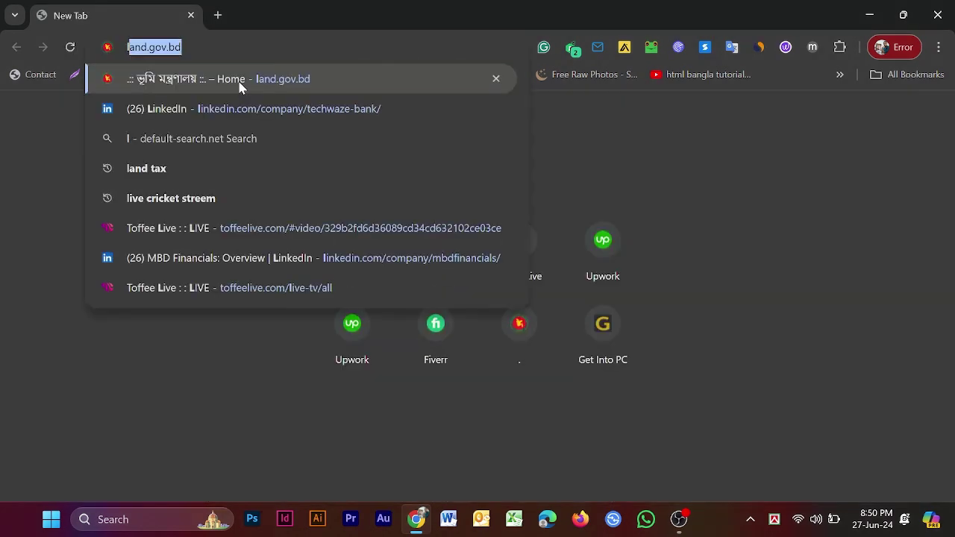
type("d")
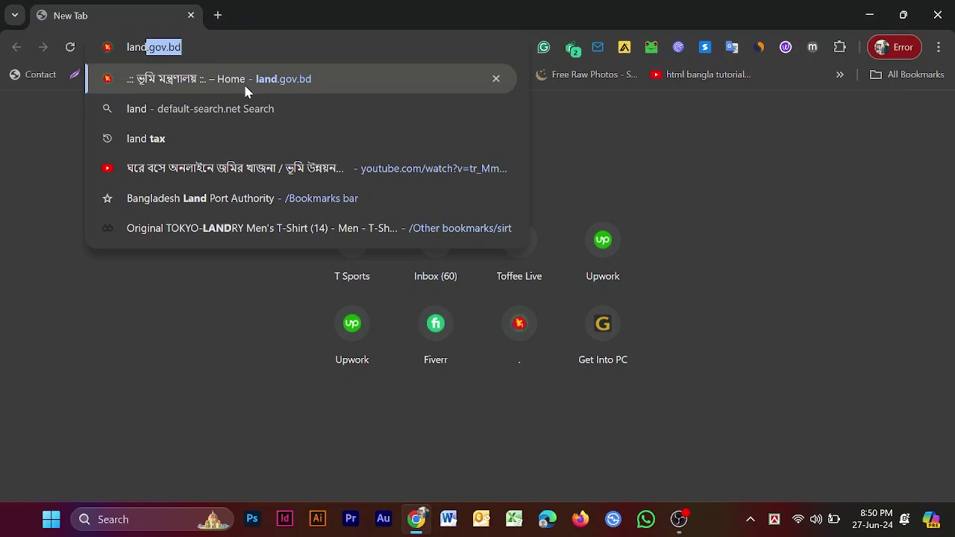
left_click(247, 87)
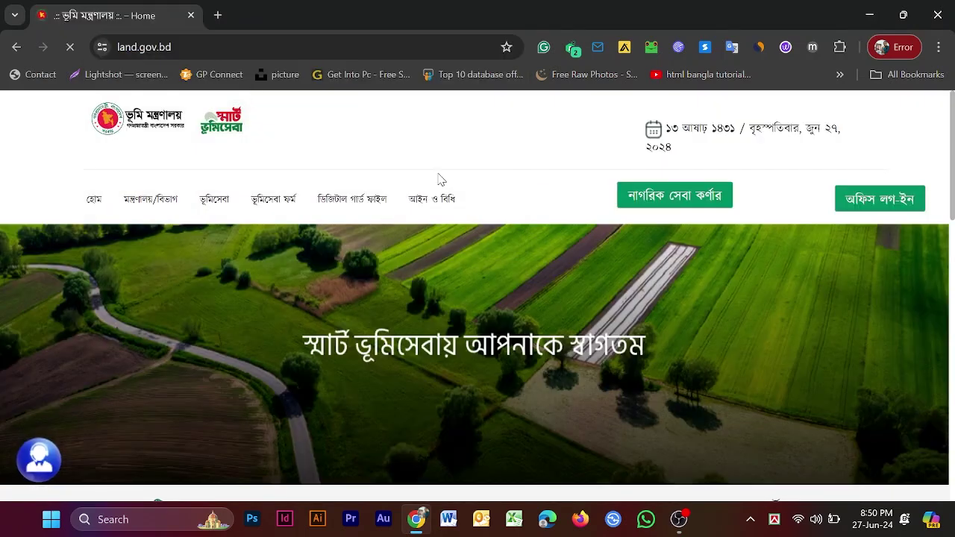
scroll(433, 201, "down", 5)
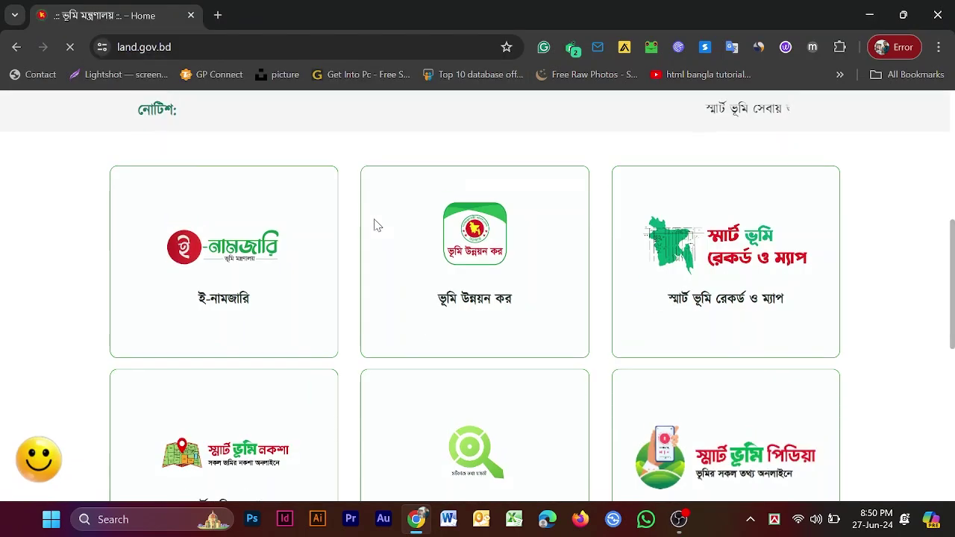
left_click(225, 270)
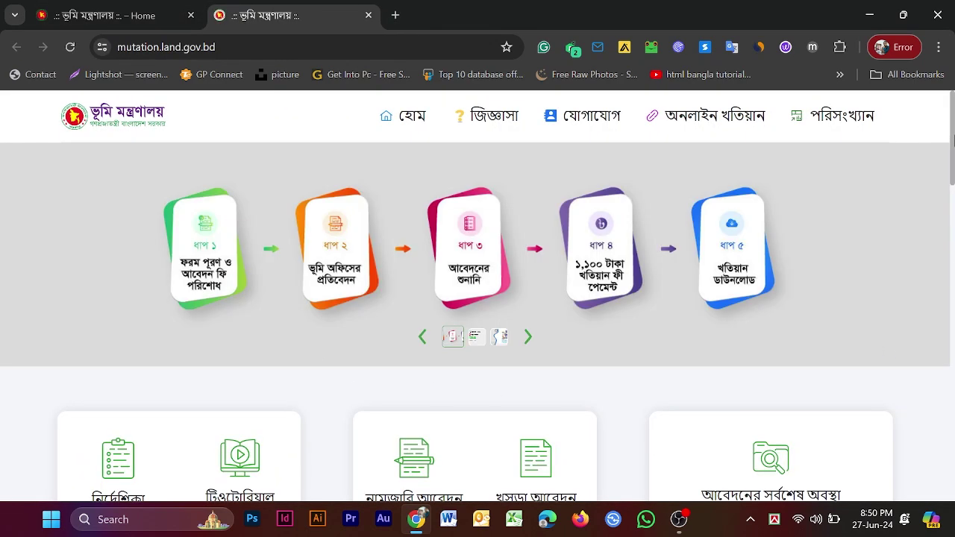
Start a new court-fee entry with division খুলনা, district মাগুরা and upazila সালিখা.
left_click_drag(952, 131, 953, 165)
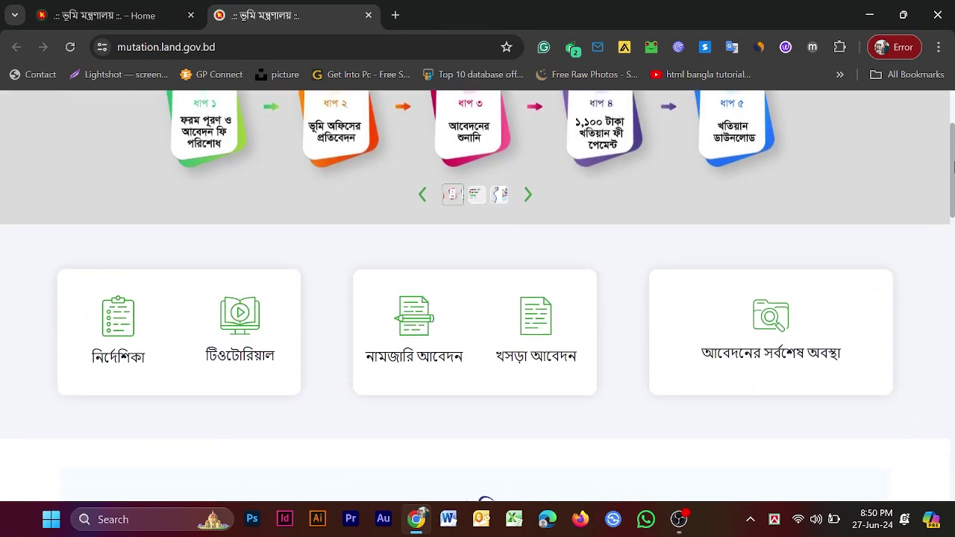
left_click(373, 346)
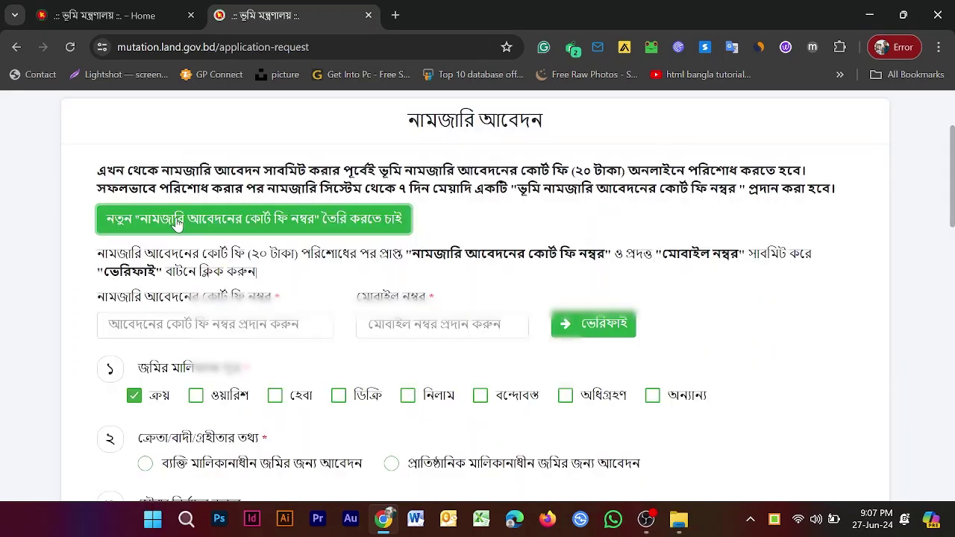
left_click(176, 218)
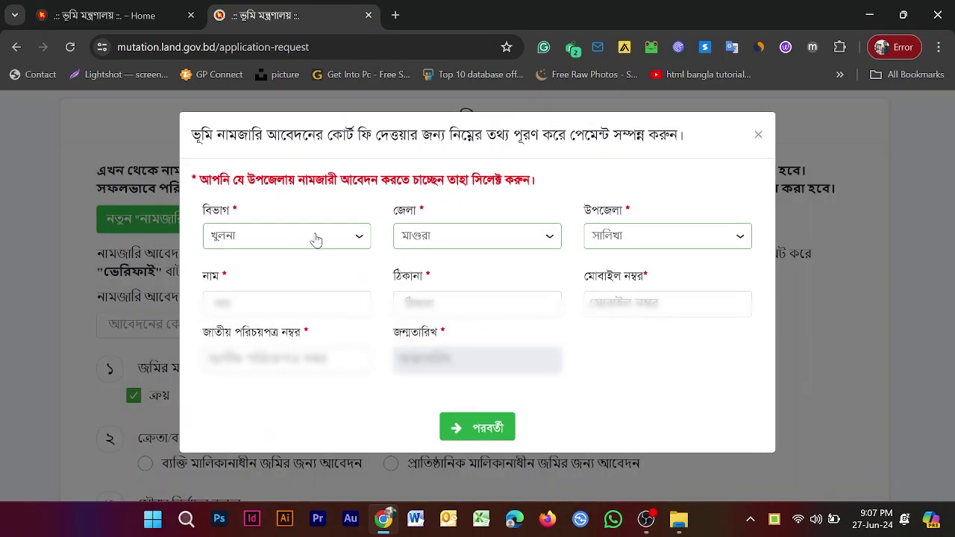
left_click(276, 235)
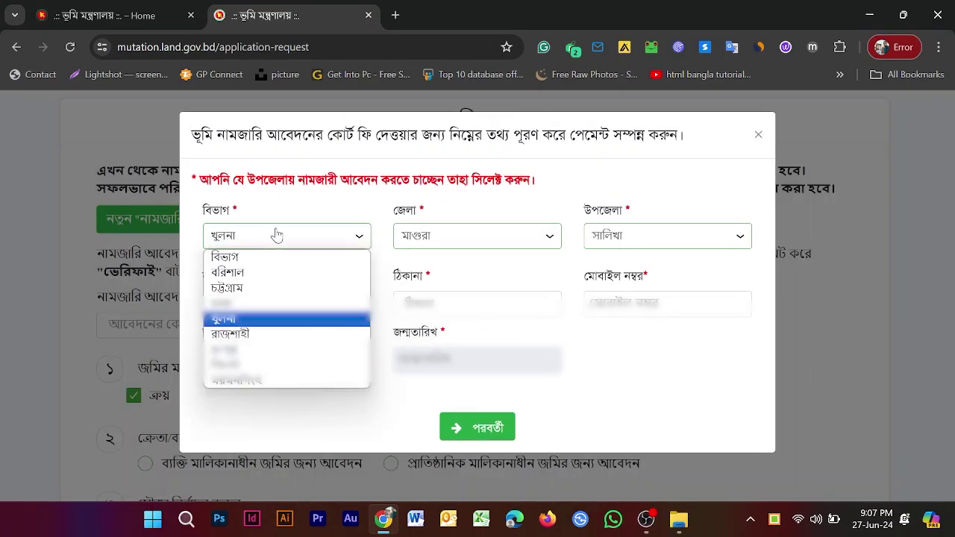
left_click(283, 319)
left_click(450, 233)
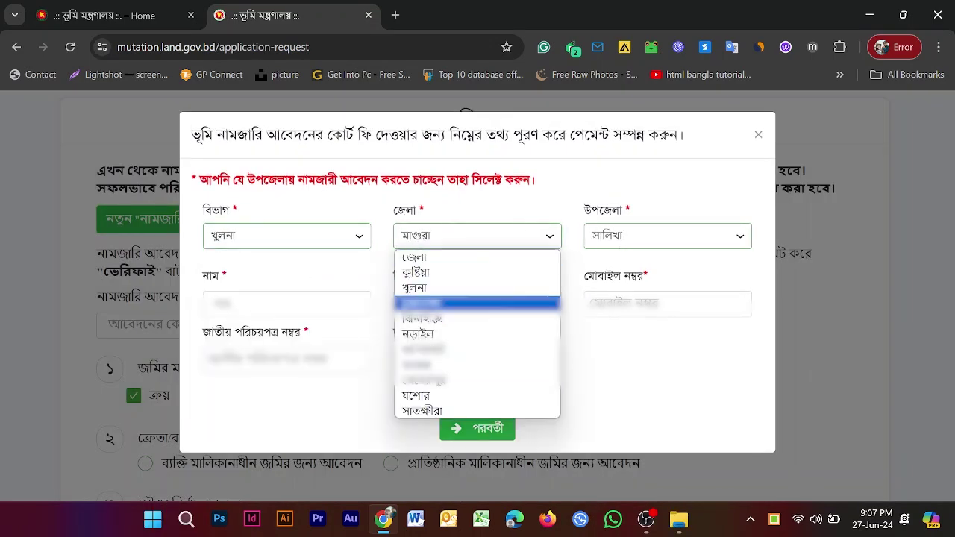
left_click(692, 234)
left_click(608, 319)
Fill in the applicant's name, address, mobile number and national ID from saved suggestions.
left_click(338, 314)
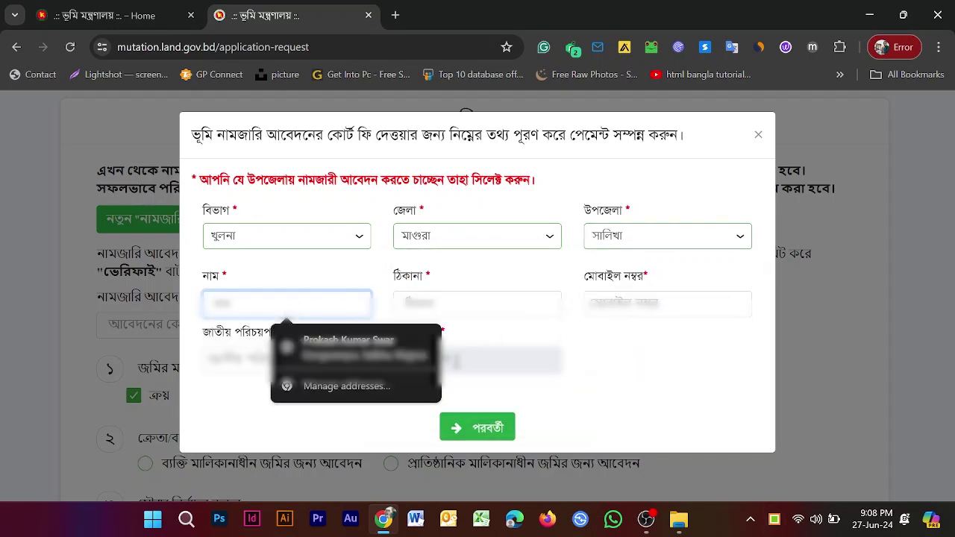
type("প্রক")
left_click(310, 348)
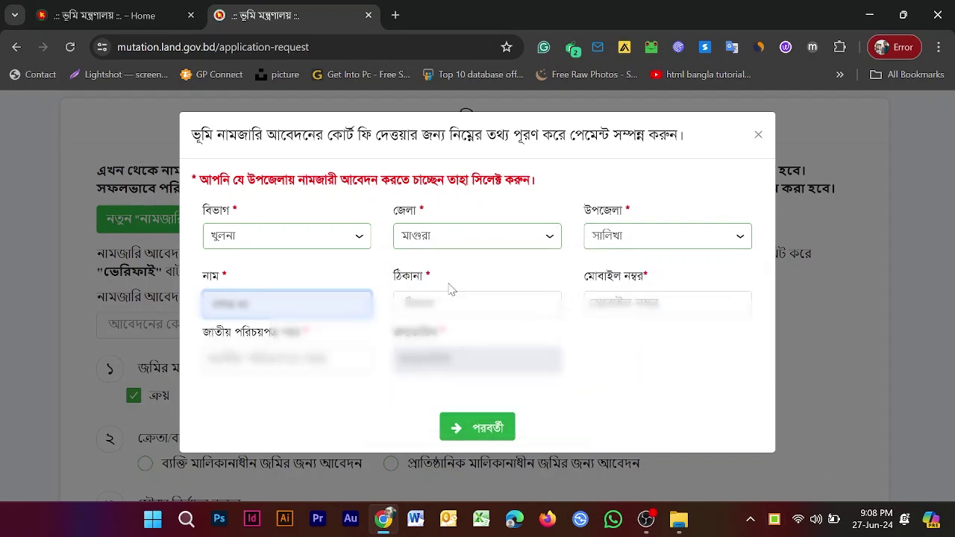
left_click(430, 306)
type("গ")
left_click(492, 338)
left_click(651, 306)
left_click(693, 340)
left_click(249, 359)
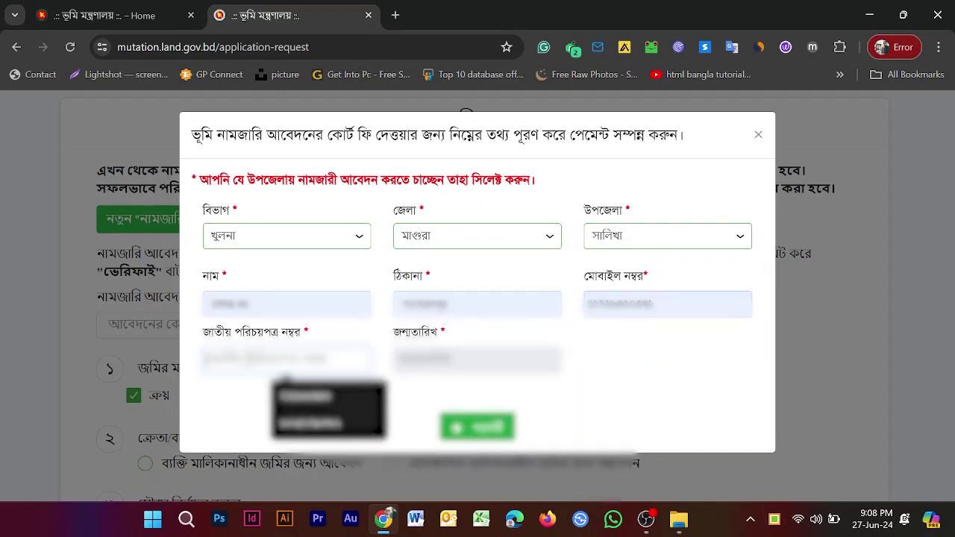
left_click(314, 395)
Pick the applicant's birth date and submit the details to reach the payment page.
left_click(430, 365)
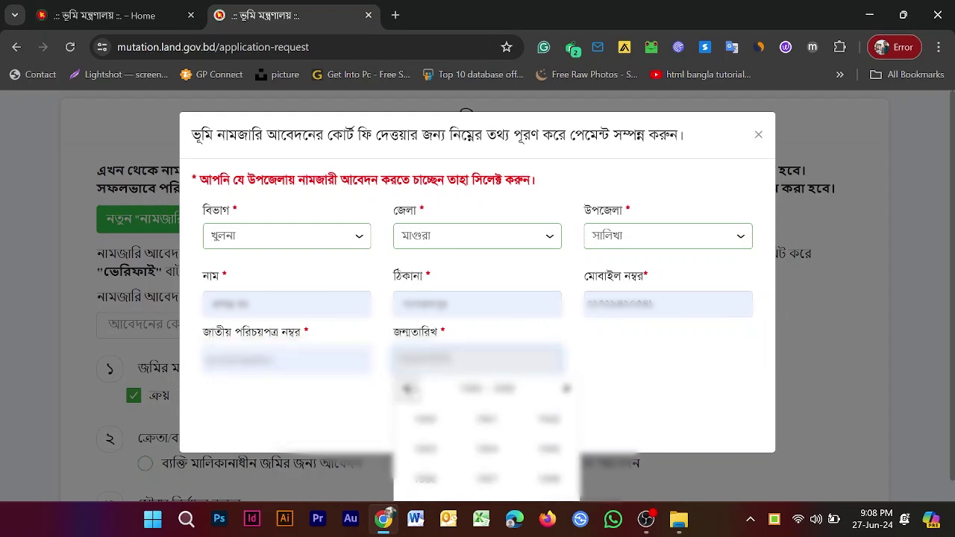
left_click(540, 455)
left_click(542, 425)
scroll(448, 452, "down", 2)
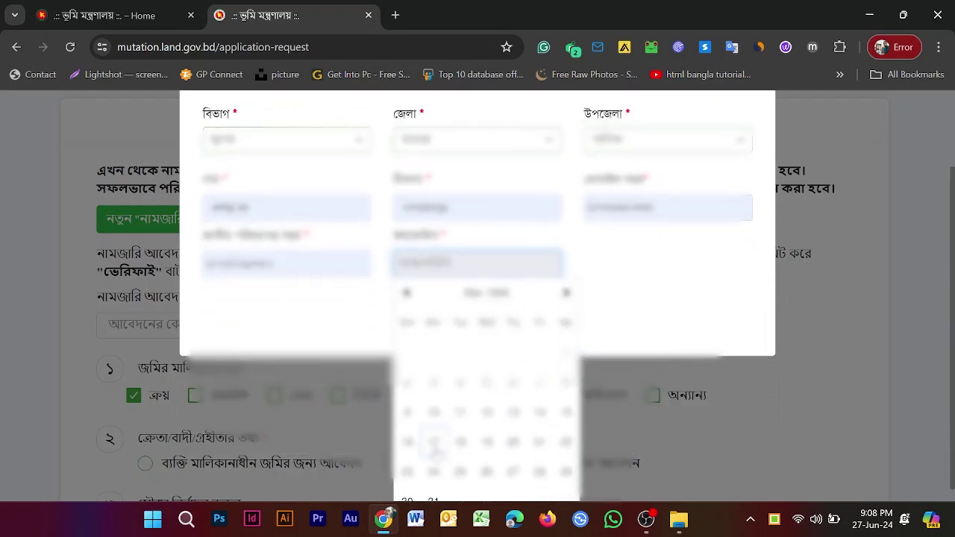
left_click(433, 442)
left_click(477, 425)
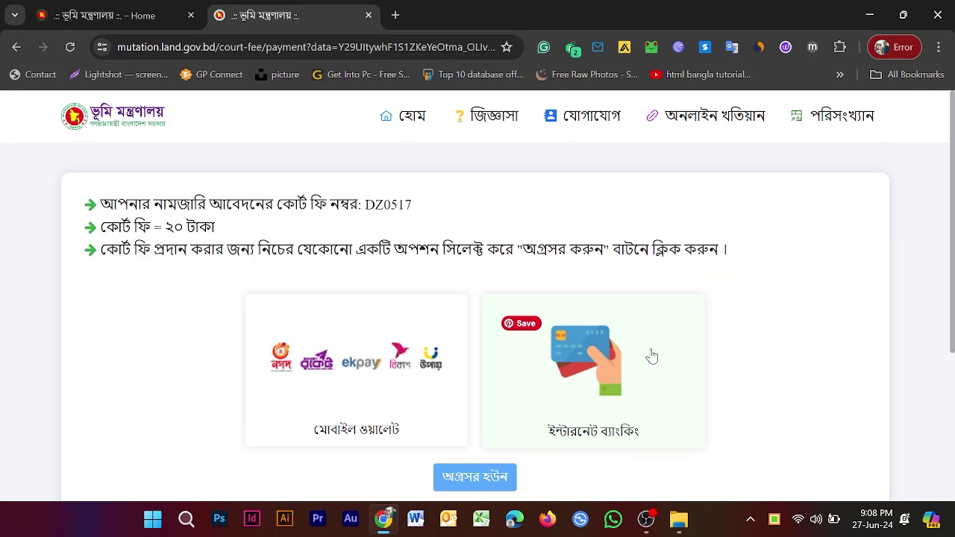
Pay the 20-taka court fee via internet banking using bKash as the gateway.
left_click(613, 372)
scroll(883, 335, "down", 2)
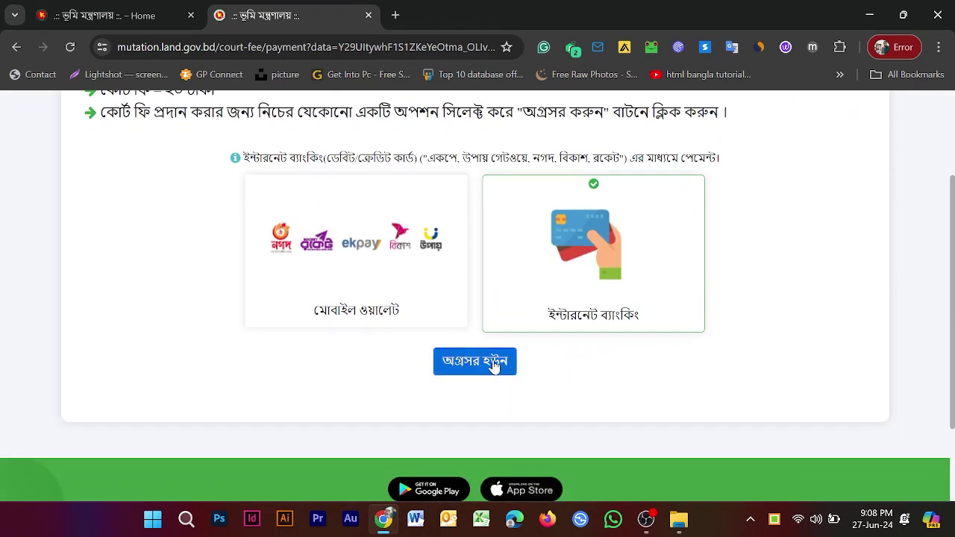
left_click(494, 364)
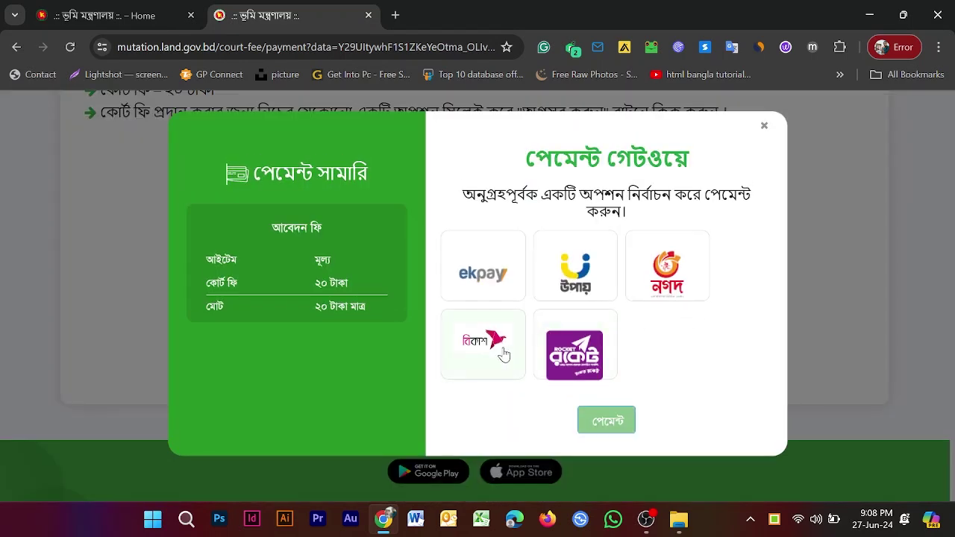
left_click(503, 354)
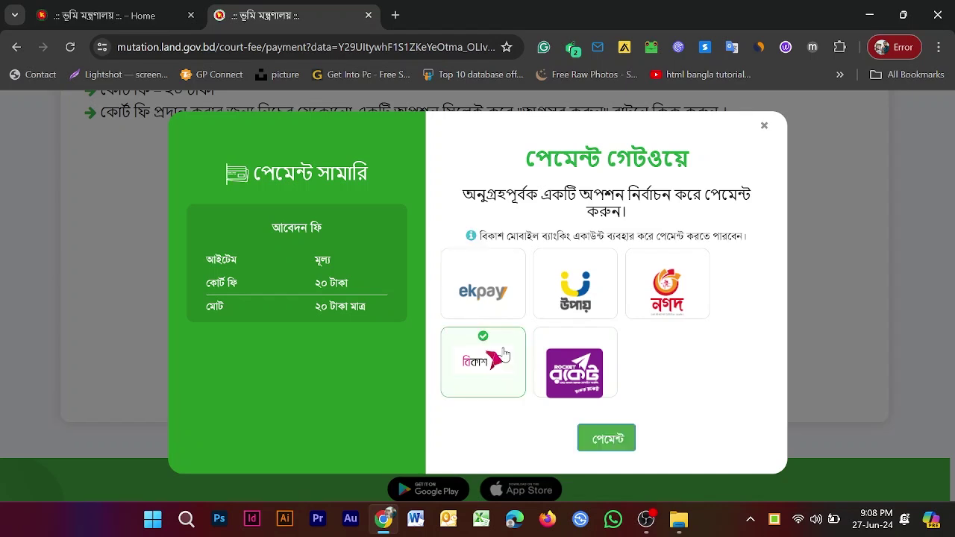
left_click(599, 441)
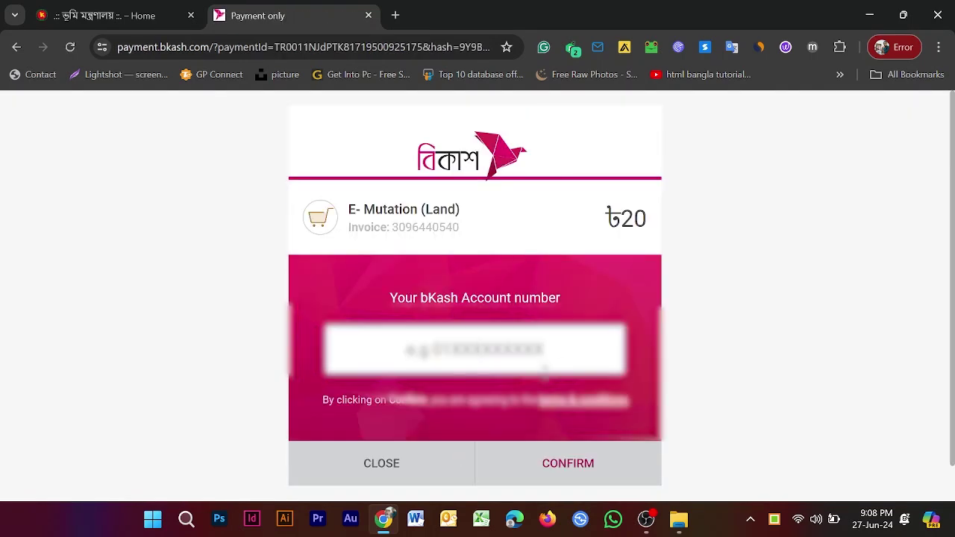
Enter the bKash account number using the English keyboard layout and confirm it.
left_click(544, 369)
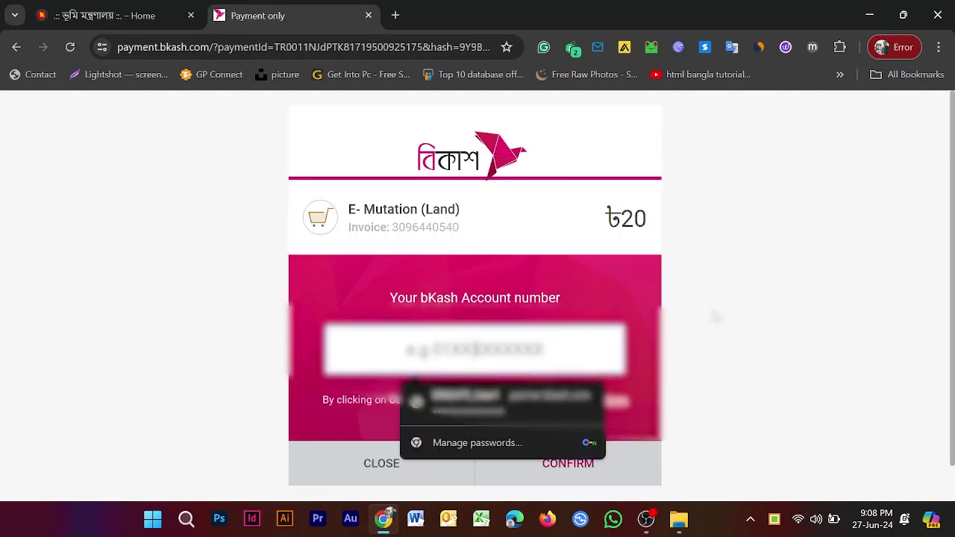
right_click(773, 518)
left_click(682, 452)
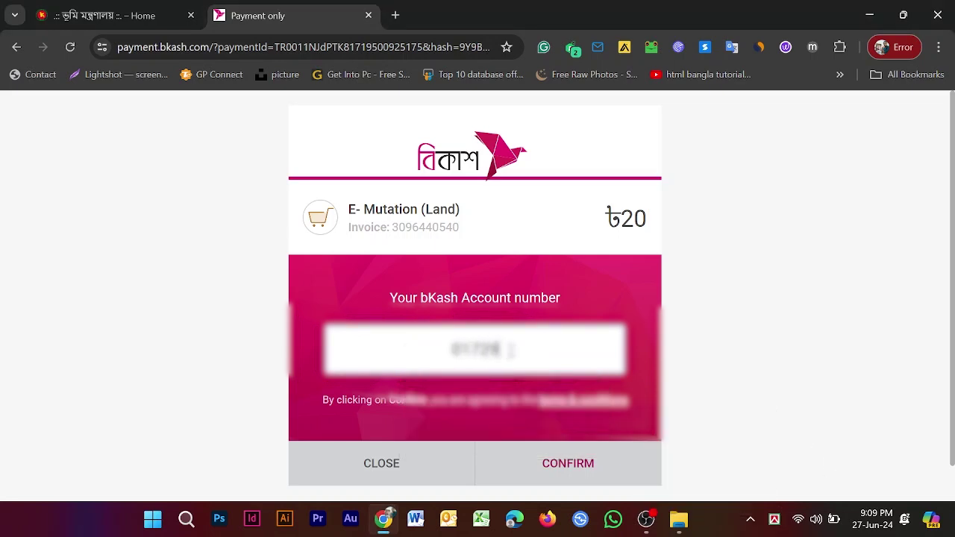
left_click(560, 462)
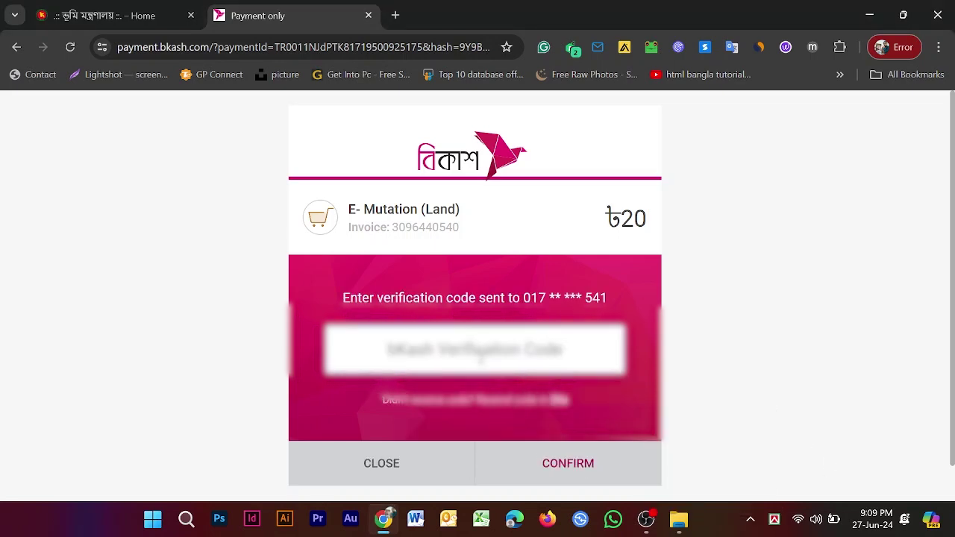
Enter the SMS verification code and the bKash PIN to complete the ৳20 payment.
left_click(499, 355)
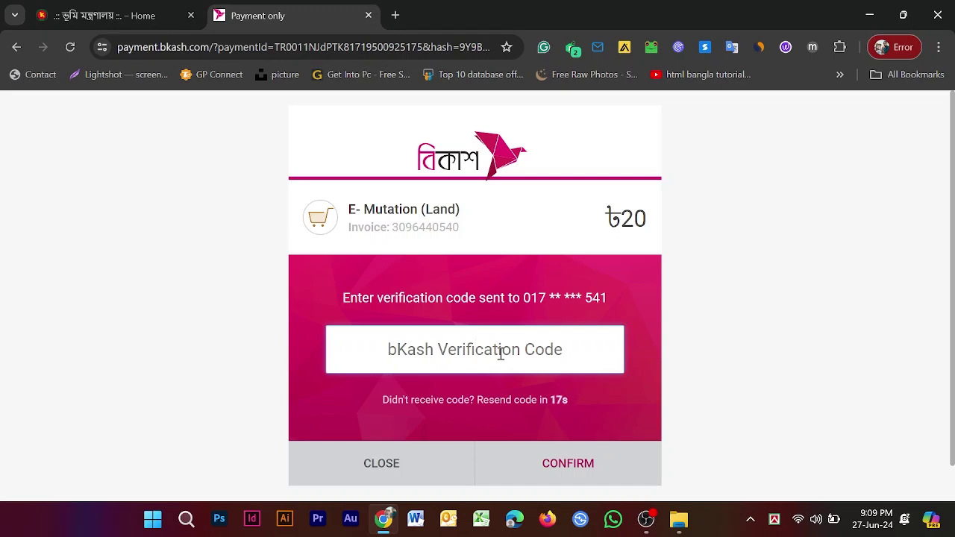
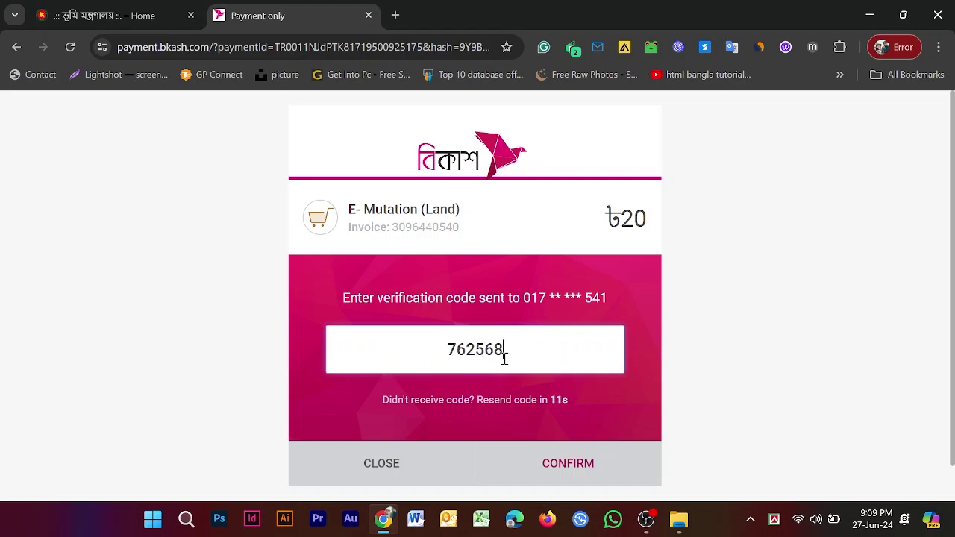
left_click(568, 463)
type("•••••")
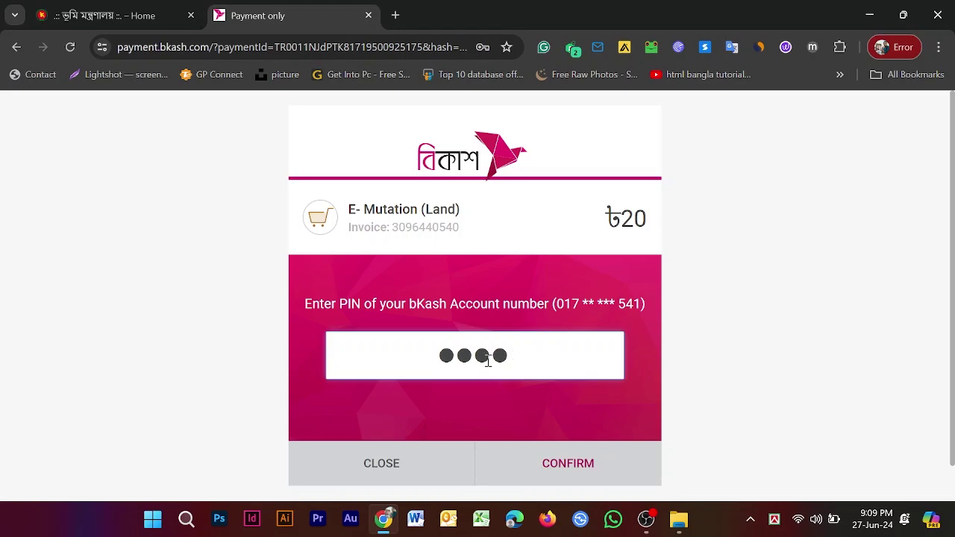
key("Return")
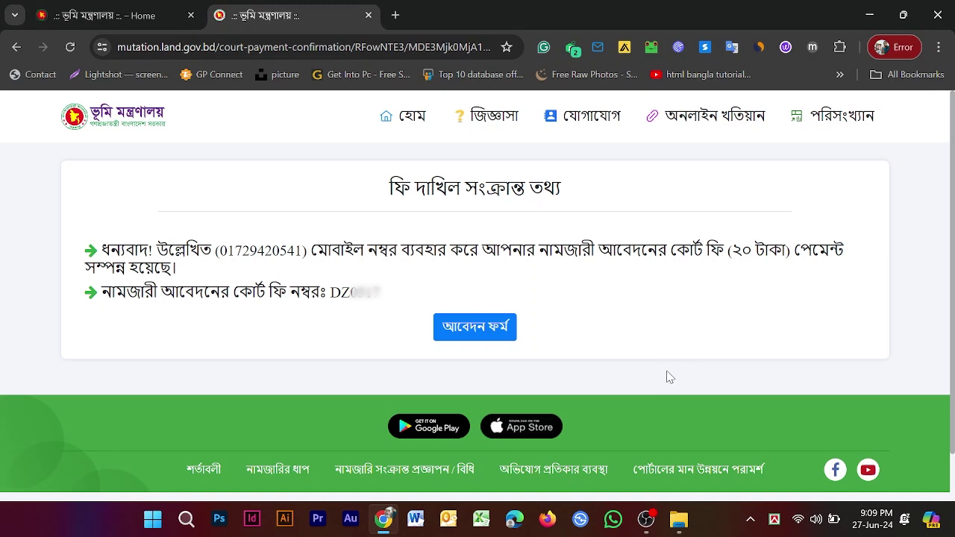
Copy the paid court-fee number and go to the mutation application form.
double_click(336, 287)
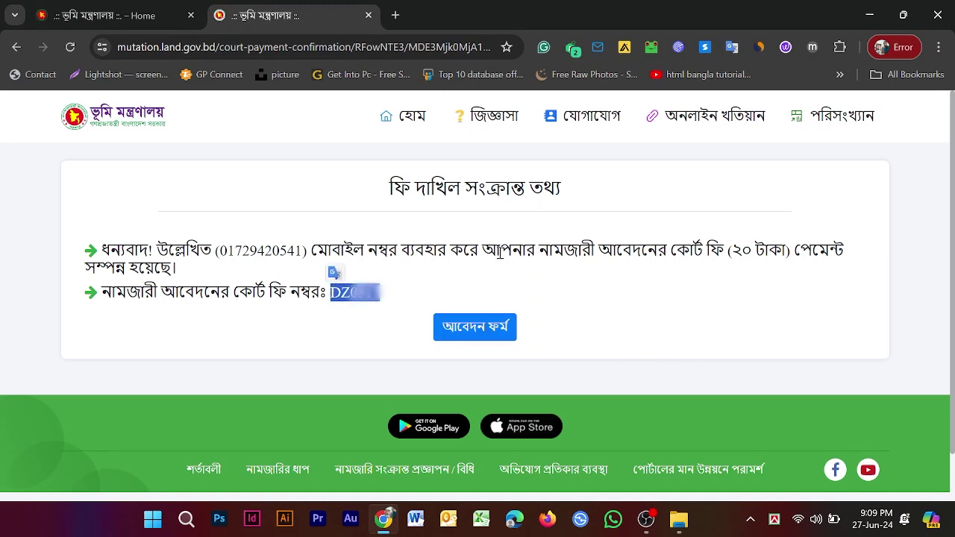
left_click(744, 268)
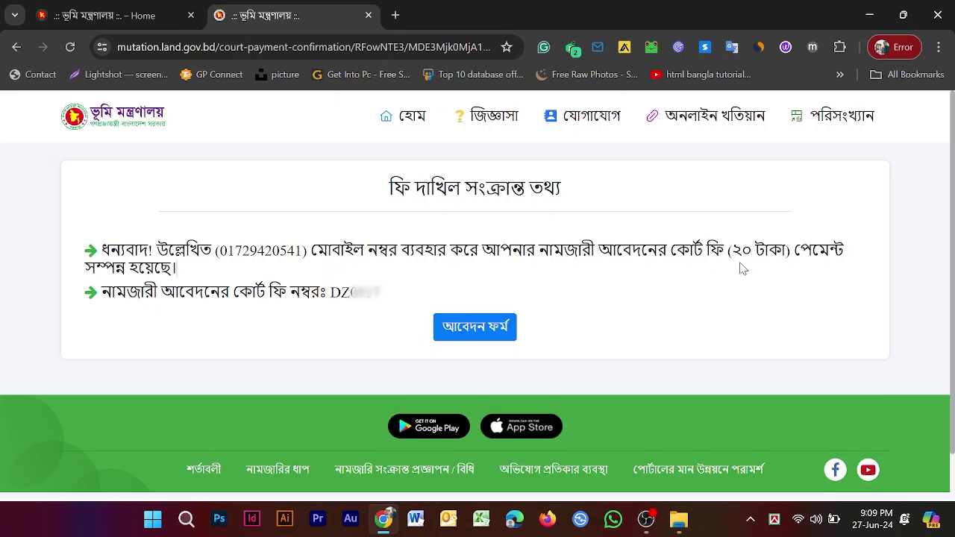
left_click(497, 332)
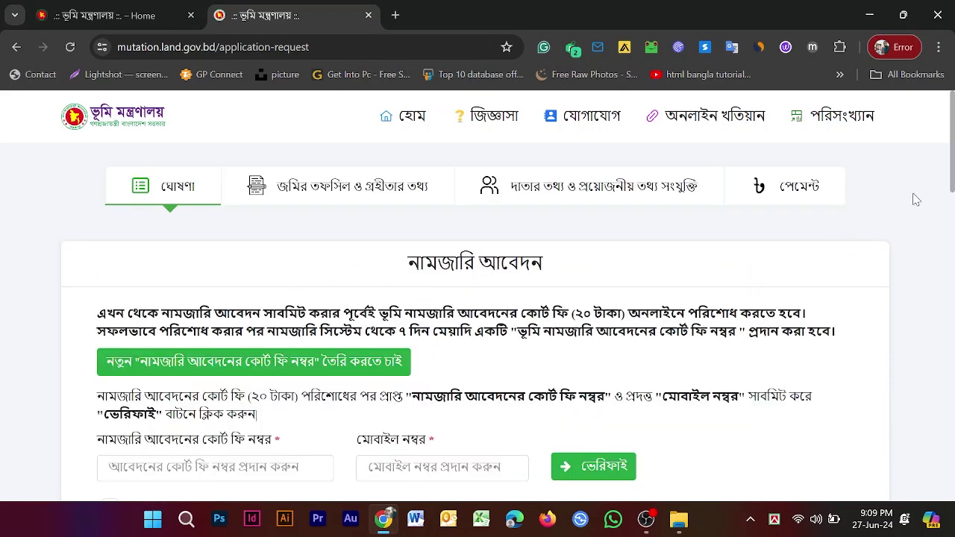
scroll(942, 194, "down", 3)
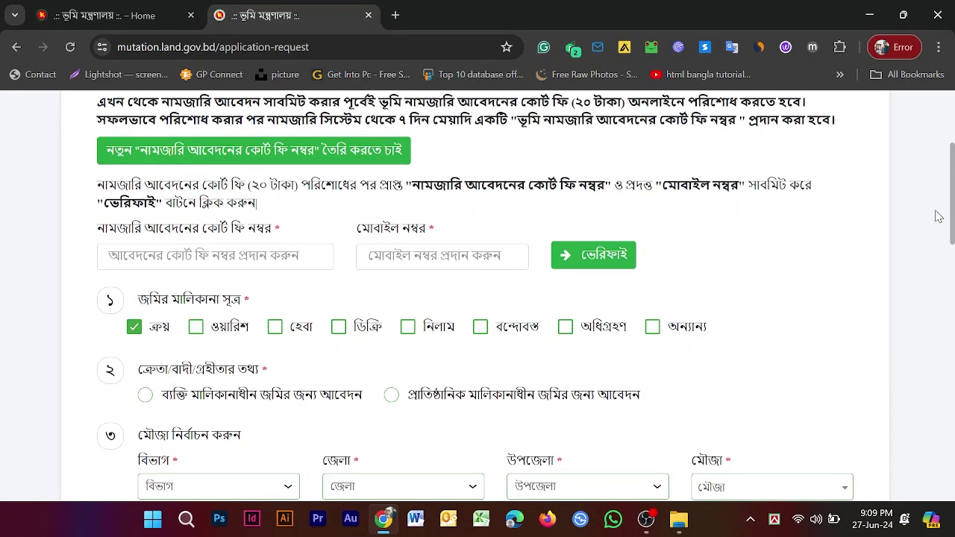
Verify the pasted court-fee number together with the saved mobile number.
left_click(233, 257)
key("ctrl+v")
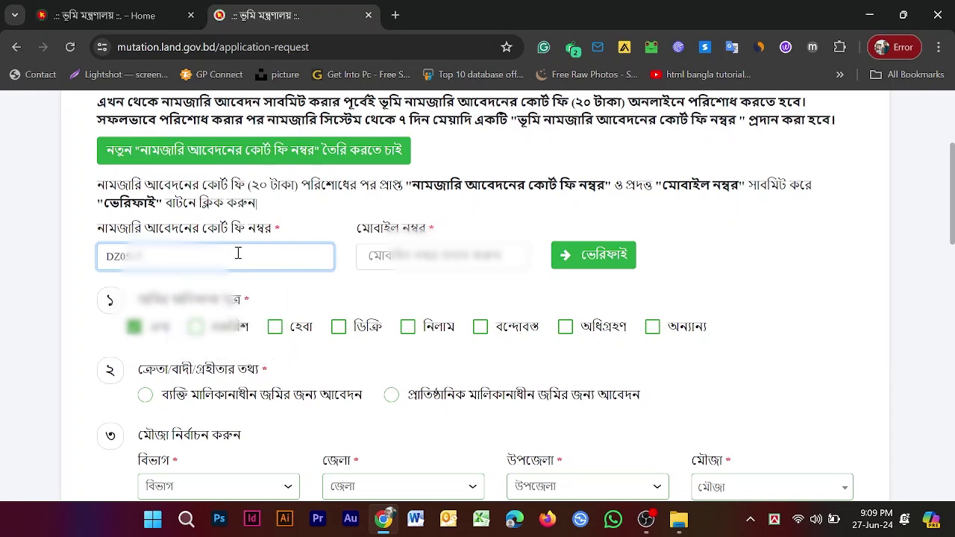
left_click(393, 257)
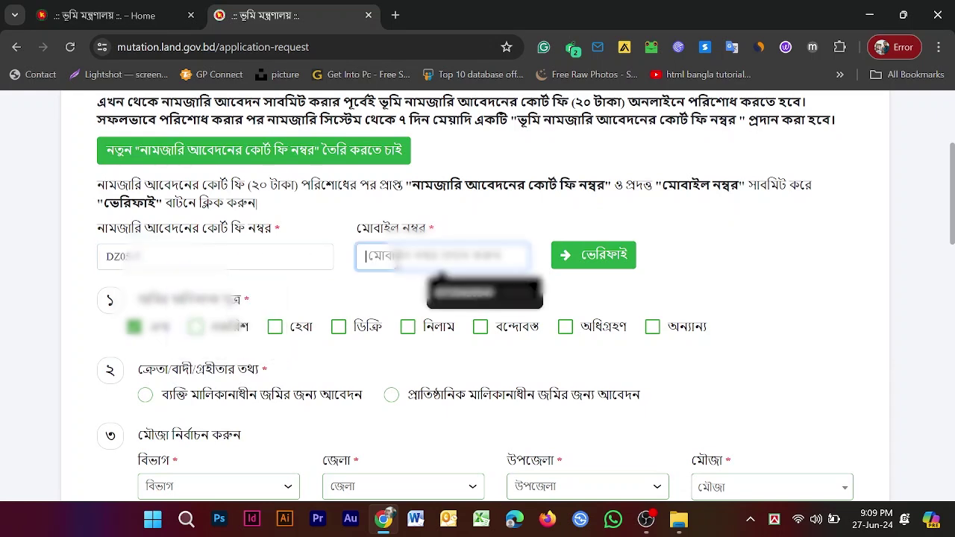
left_click(463, 292)
left_click(605, 255)
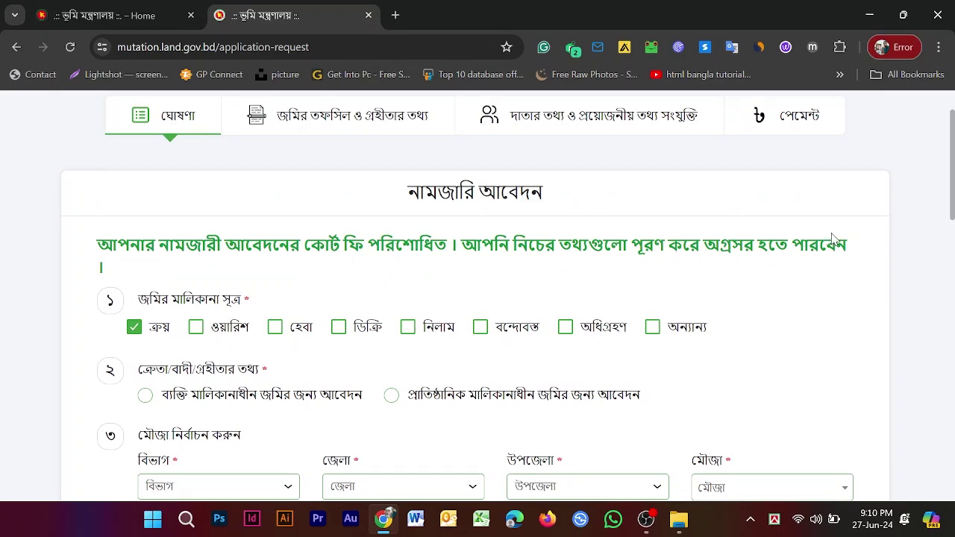
Choose individually owned land, হ্যাঁ for adult NID holders, and the applicant as গ্রহীতা.
scroll(953, 184, "down", 1)
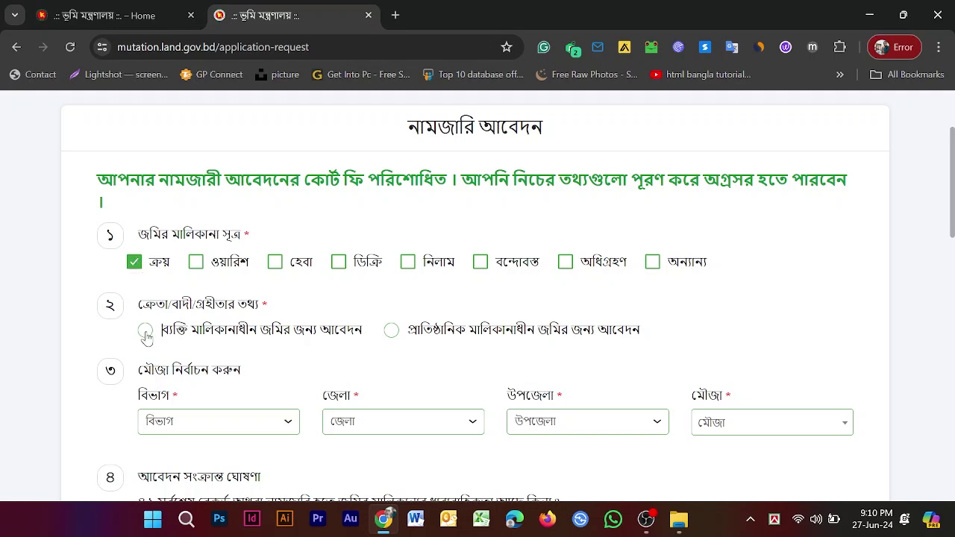
left_click(146, 330)
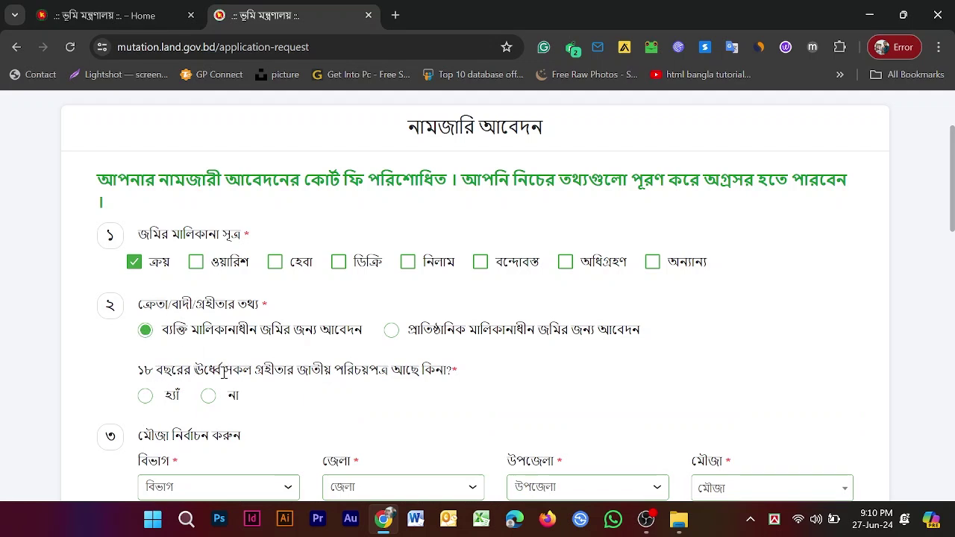
left_click(145, 396)
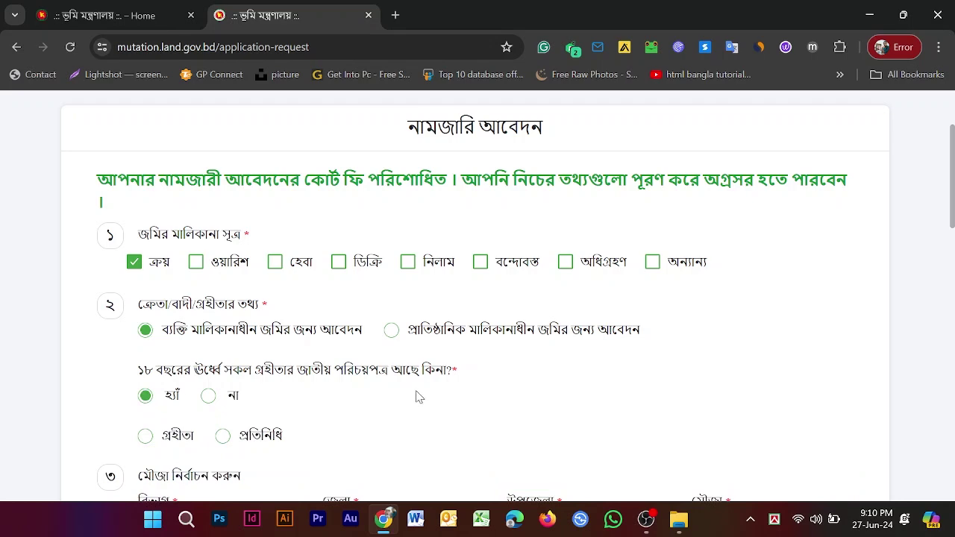
left_click(145, 438)
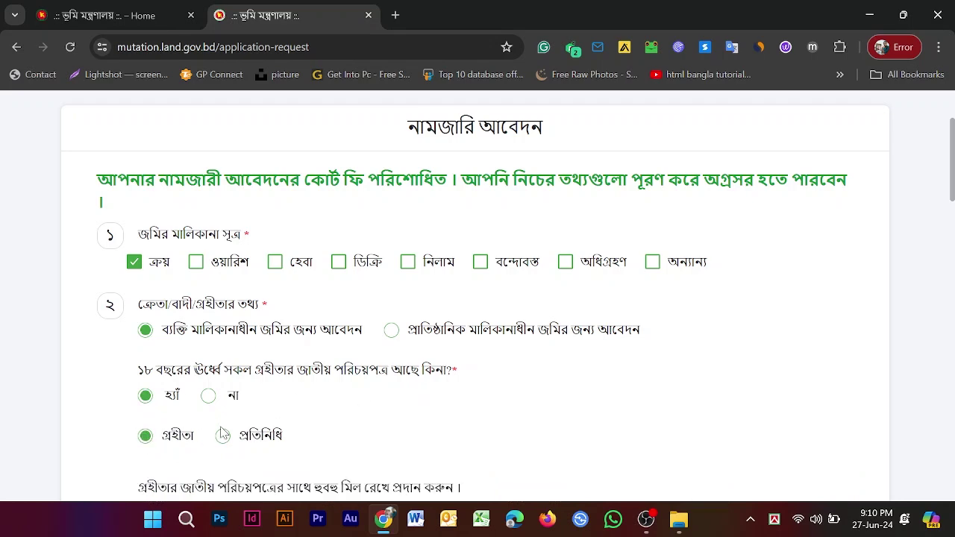
Enter the recipient's saved NID number and set the birth date to March 1958.
left_click_drag(952, 176, 951, 236)
left_click(186, 274)
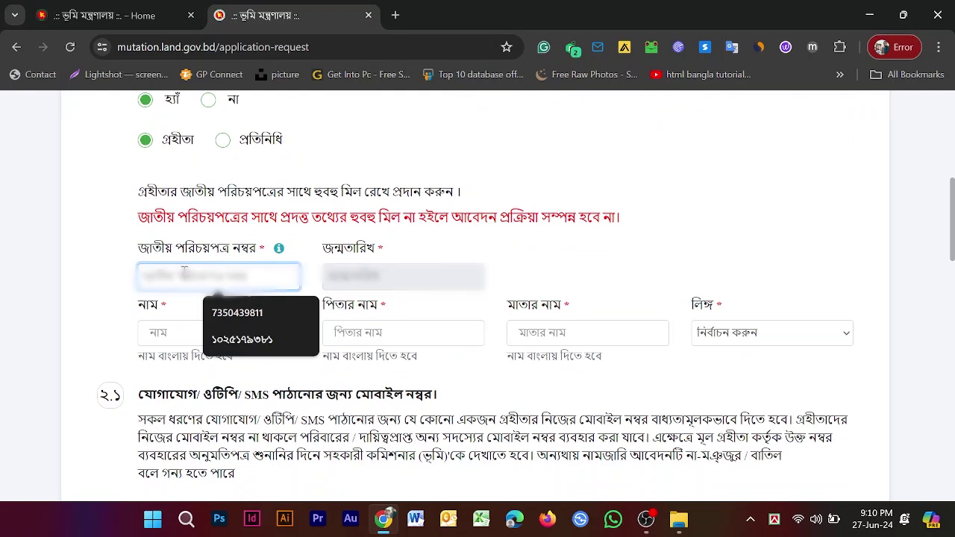
left_click(224, 340)
left_click(382, 276)
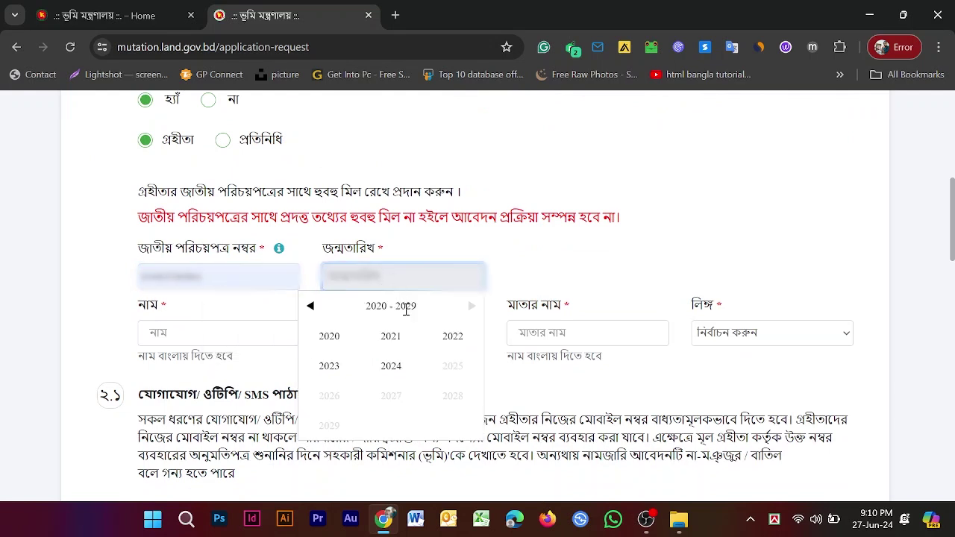
left_click(317, 307)
left_click(316, 307)
left_click(316, 307)
left_click(315, 308)
left_click(314, 307)
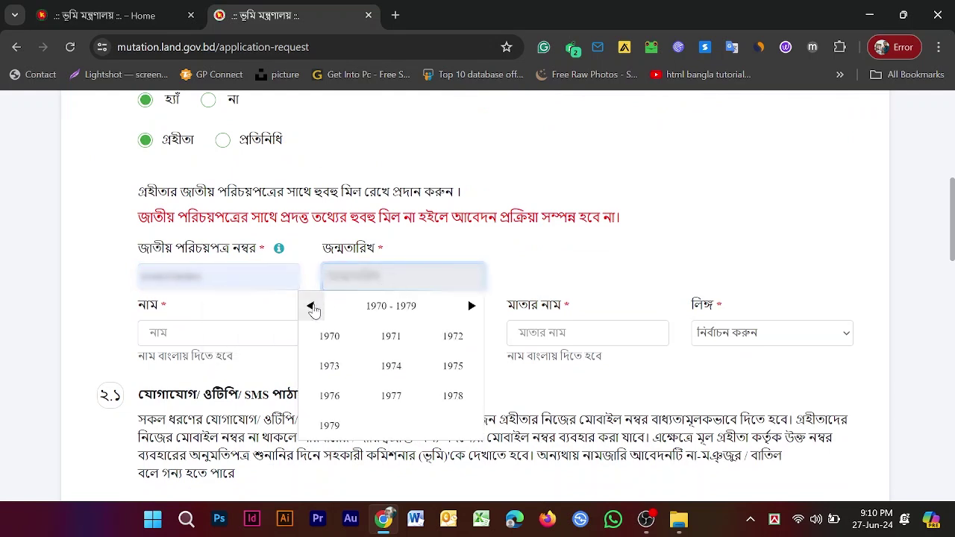
left_click(314, 307)
left_click(311, 307)
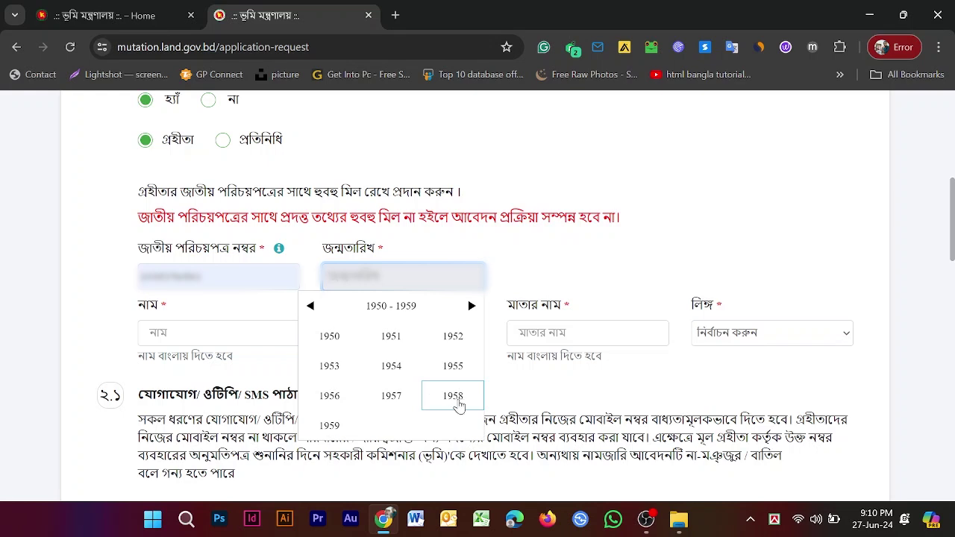
left_click(457, 402)
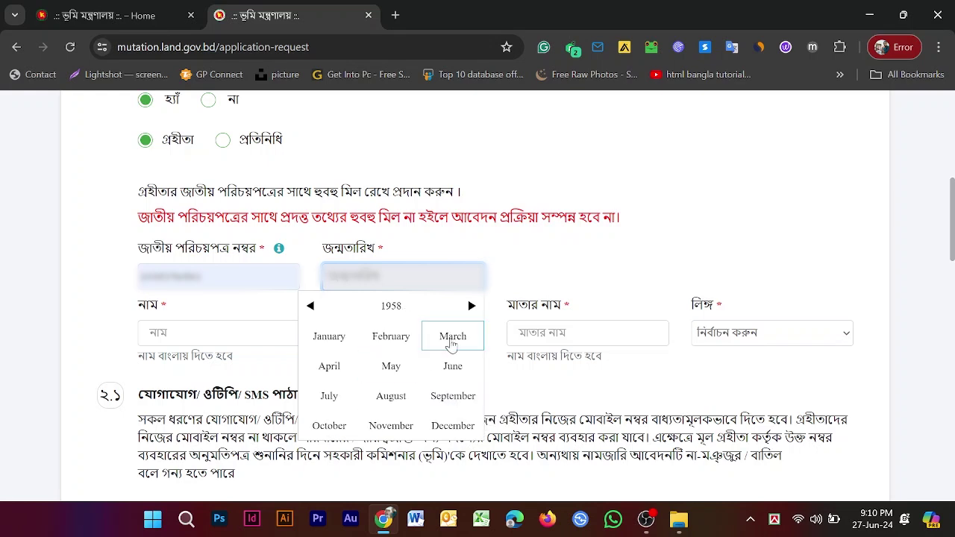
left_click(453, 337)
Pick the birth day, then type the recipient's name in Bangla Unicode.
left_click(345, 455)
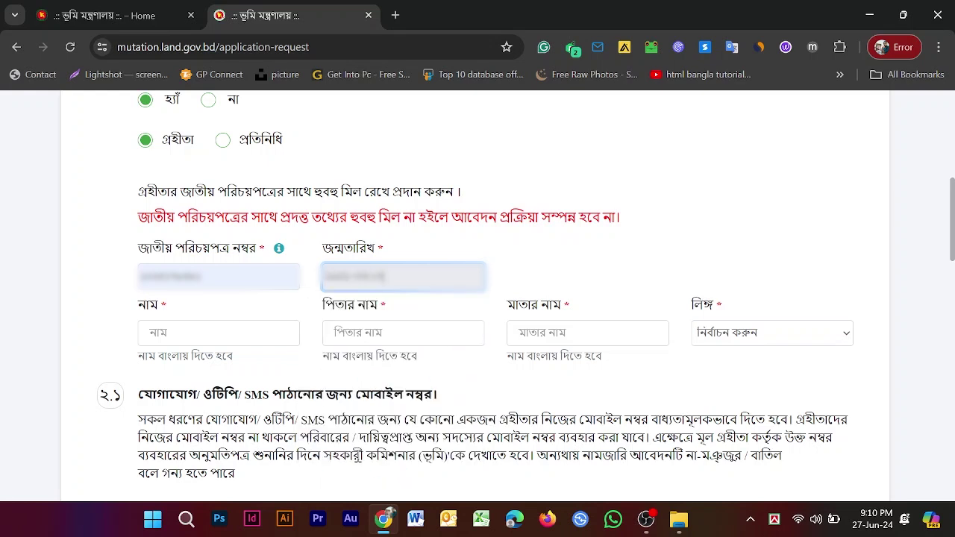
left_click(190, 338)
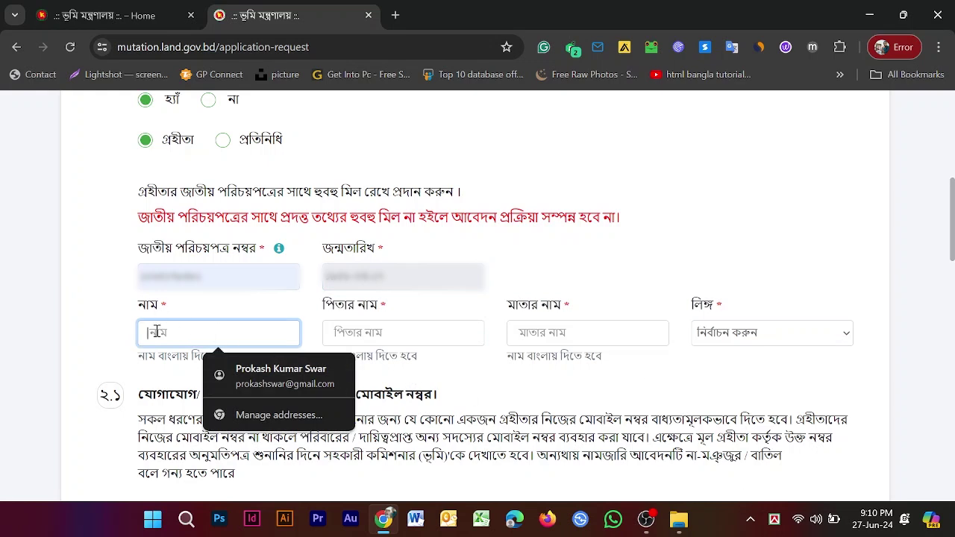
right_click(773, 519)
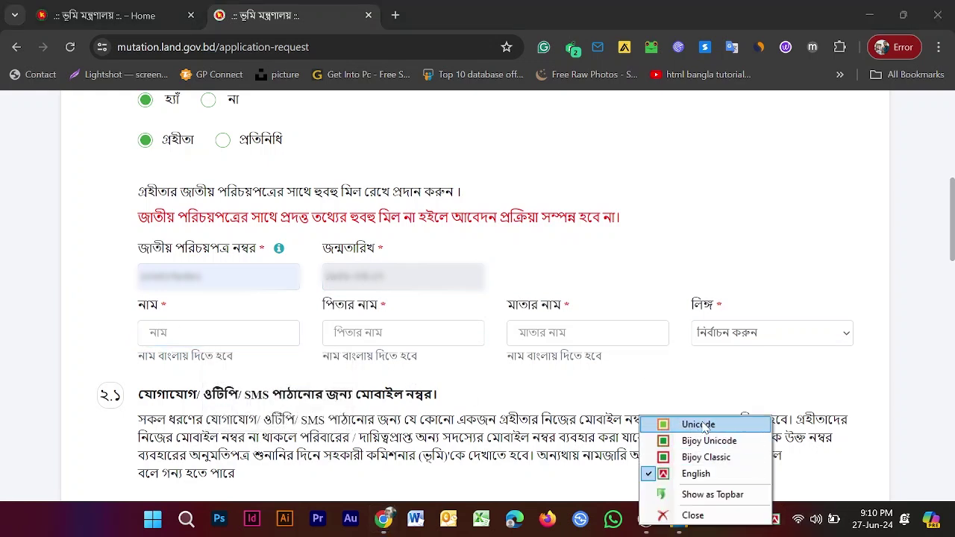
left_click(698, 425)
left_click(203, 336)
type("প")
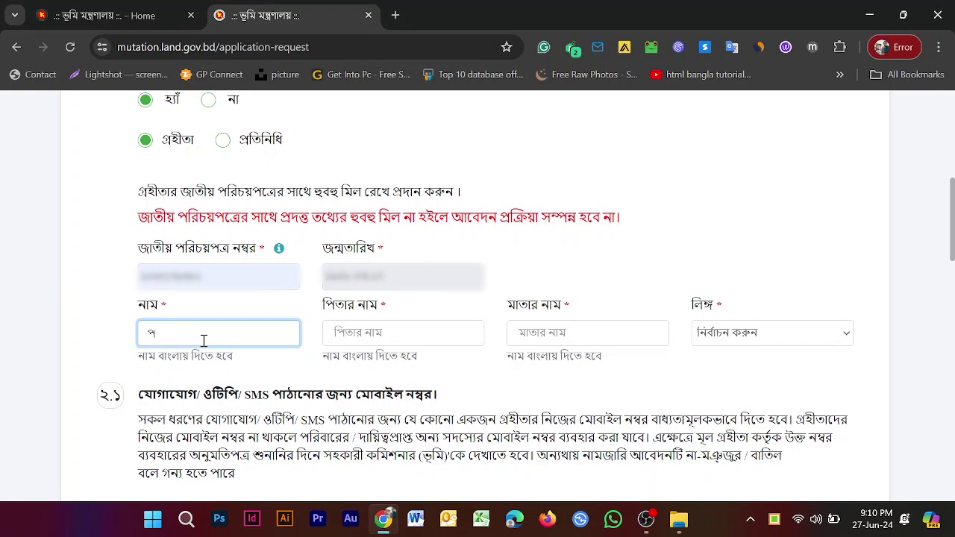
type("ল")
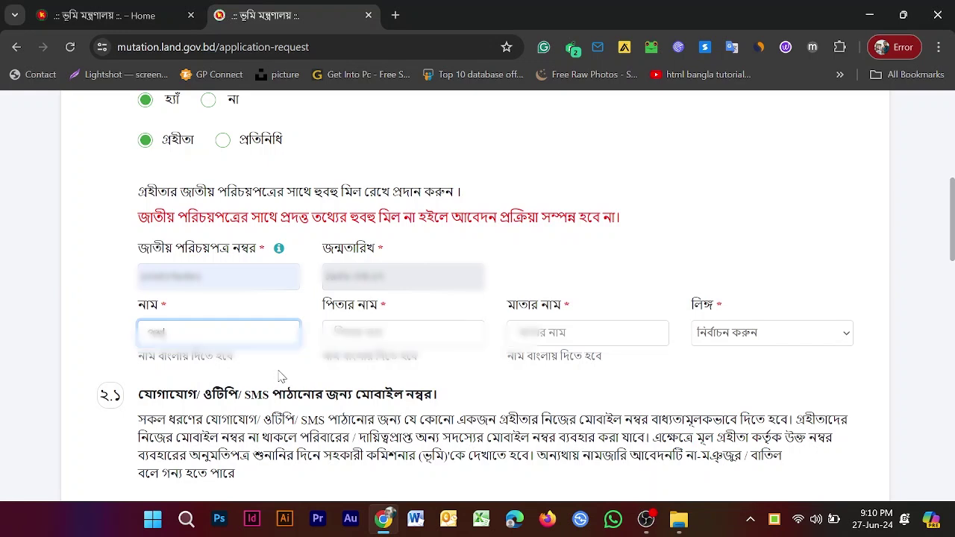
type("ান্ত")
Enter the father's and mother's names in Bangla and set gender to পুরুষ.
left_click(343, 328)
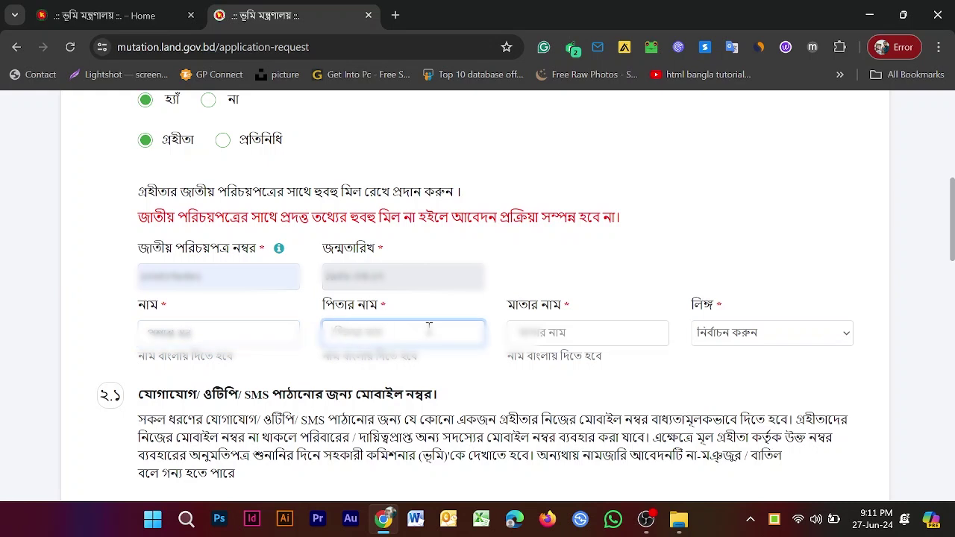
type("ম")
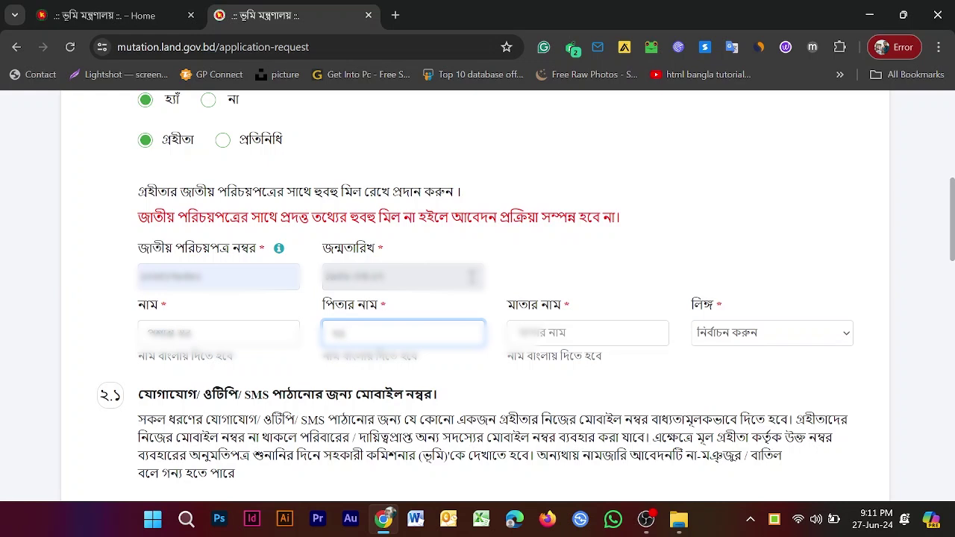
type("মি")
key("Tab")
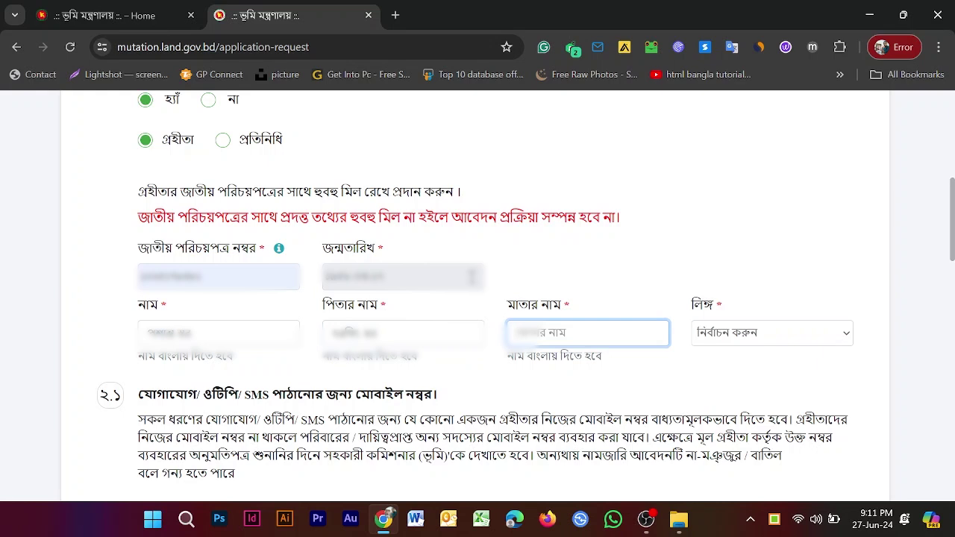
type("ম")
type("লা স্বর")
key("Tab")
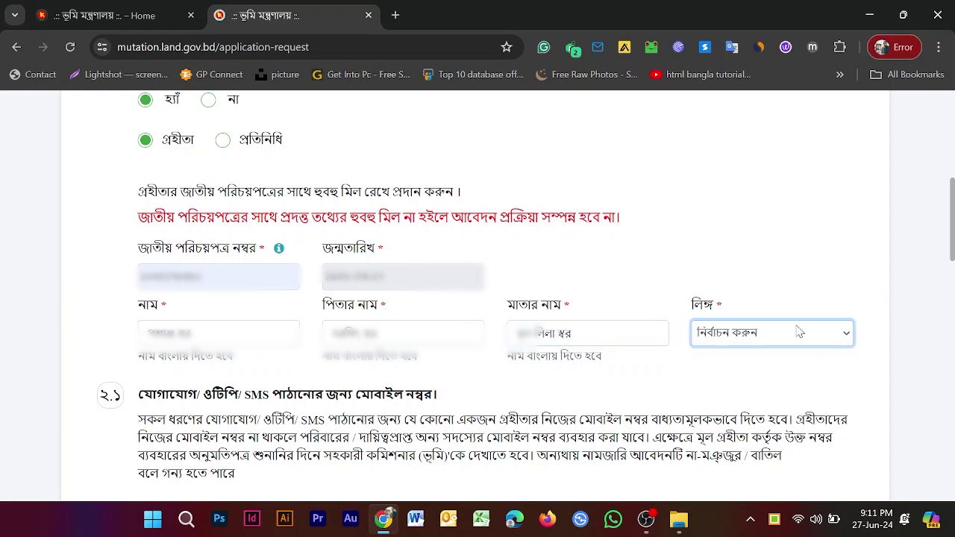
left_click(795, 331)
left_click(735, 371)
Enter the contact mobile number and fill in the saved email address.
scroll(952, 301, "down", 4)
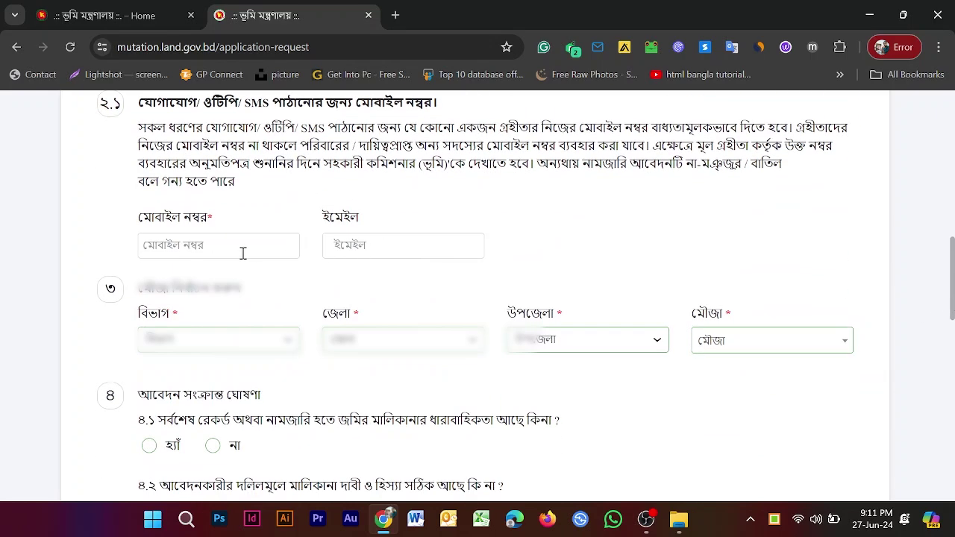
left_click(242, 253)
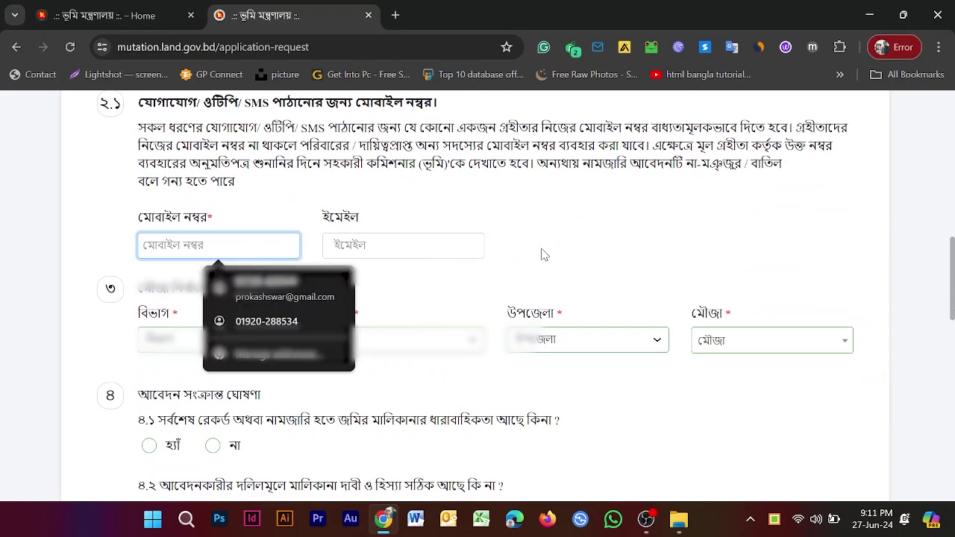
type("01")
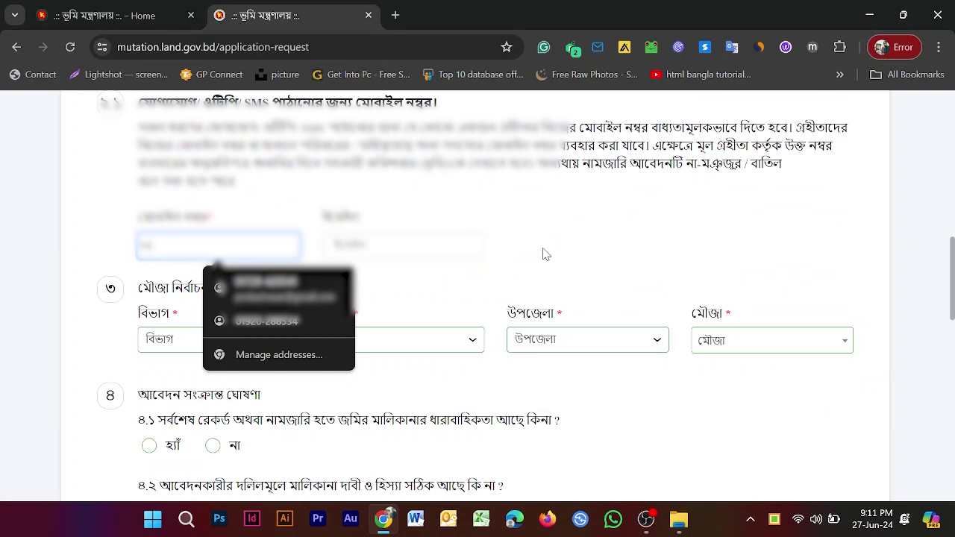
type("72")
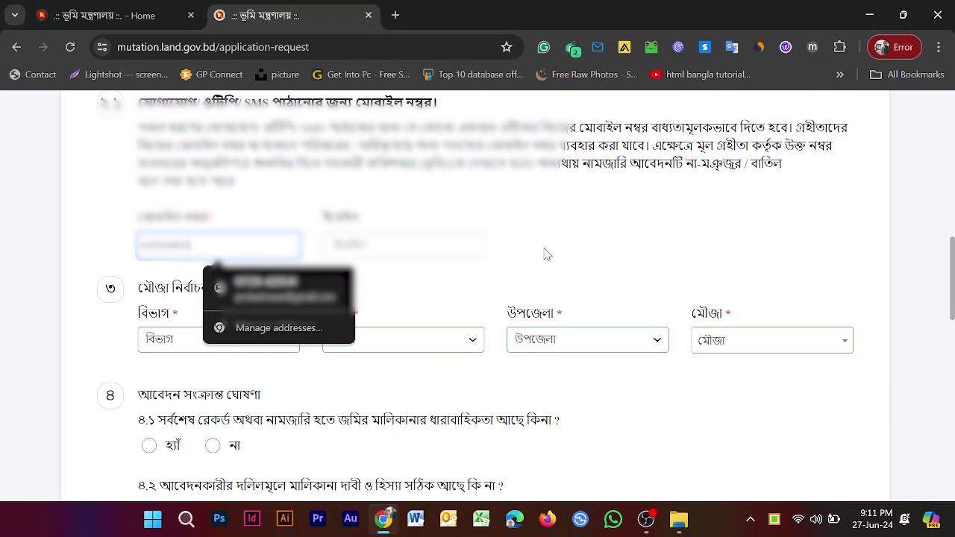
key("Tab")
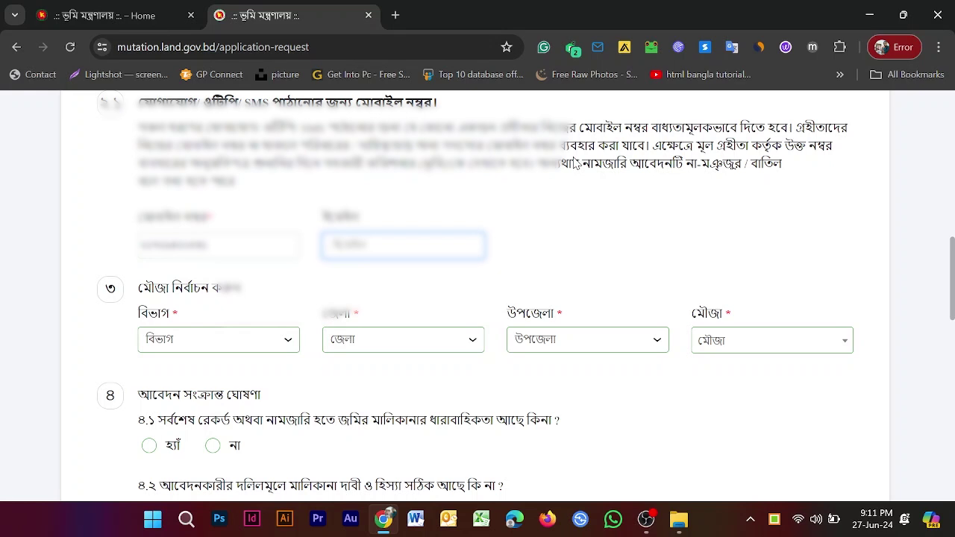
left_click(773, 518)
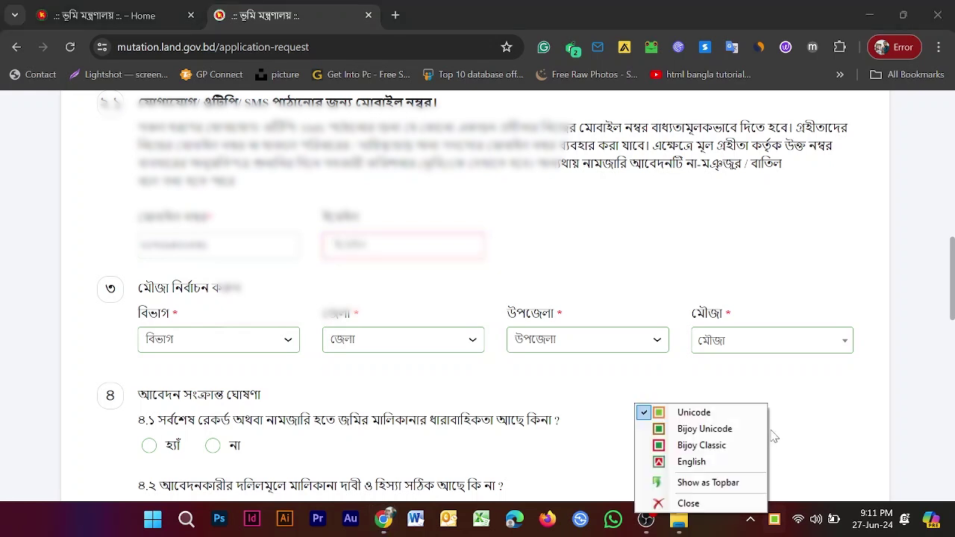
left_click(689, 462)
left_click(397, 236)
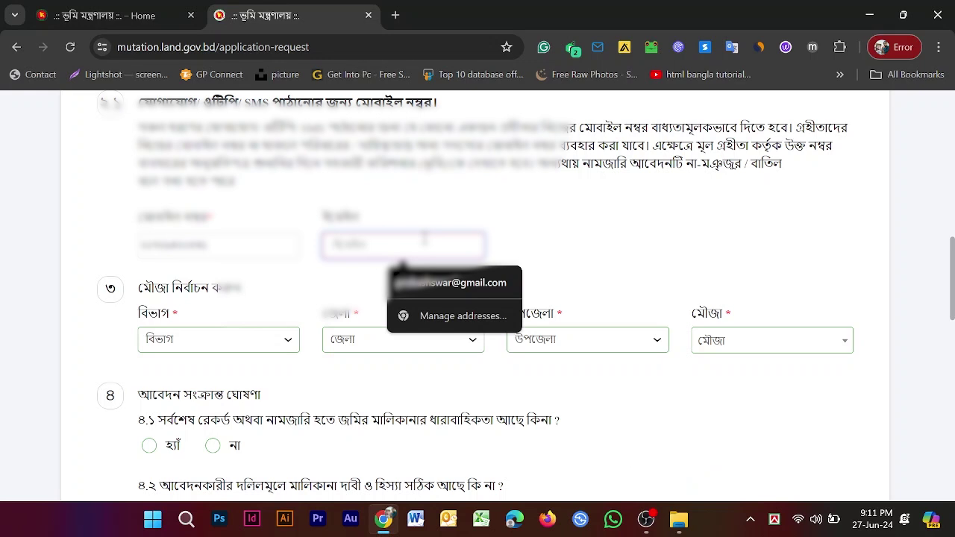
left_click(426, 289)
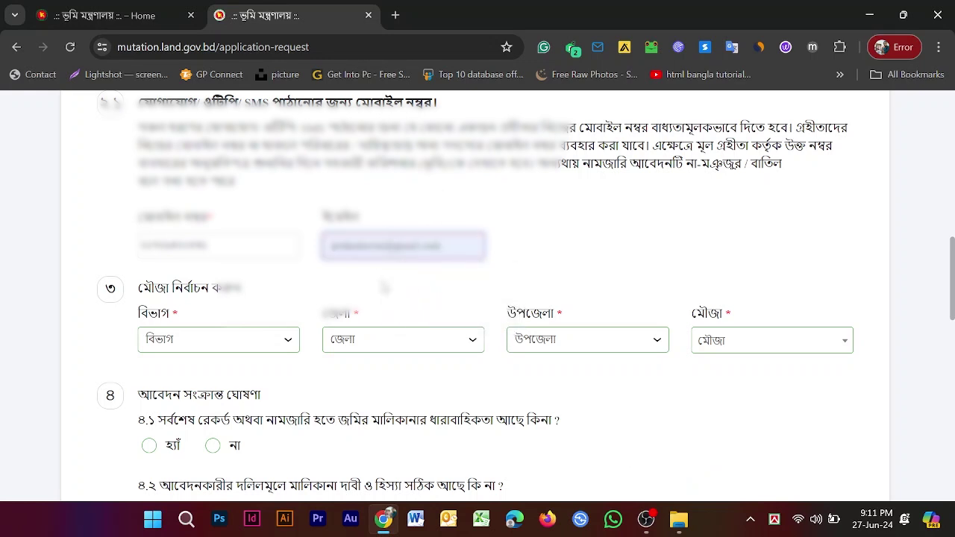
Select খুলনা, মাগুরা, সালিখা and mouza গঙ্গারামপুর (JL 87) in the mouza section.
left_click(193, 347)
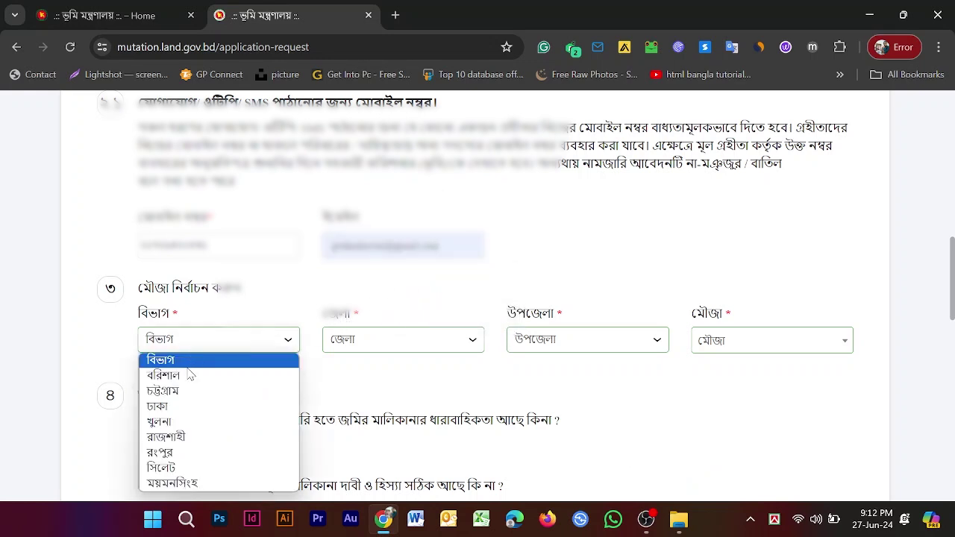
left_click(168, 422)
left_click(352, 341)
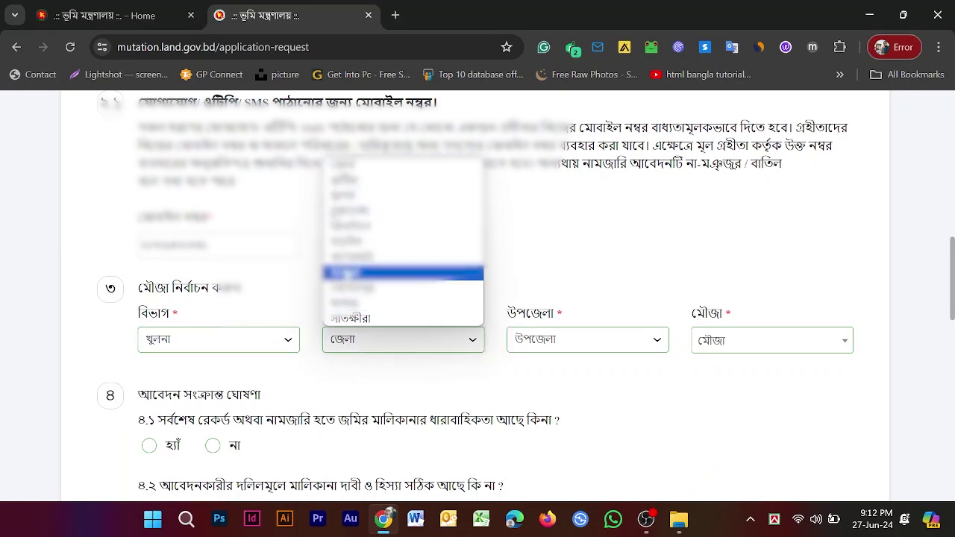
left_click(350, 273)
left_click(549, 344)
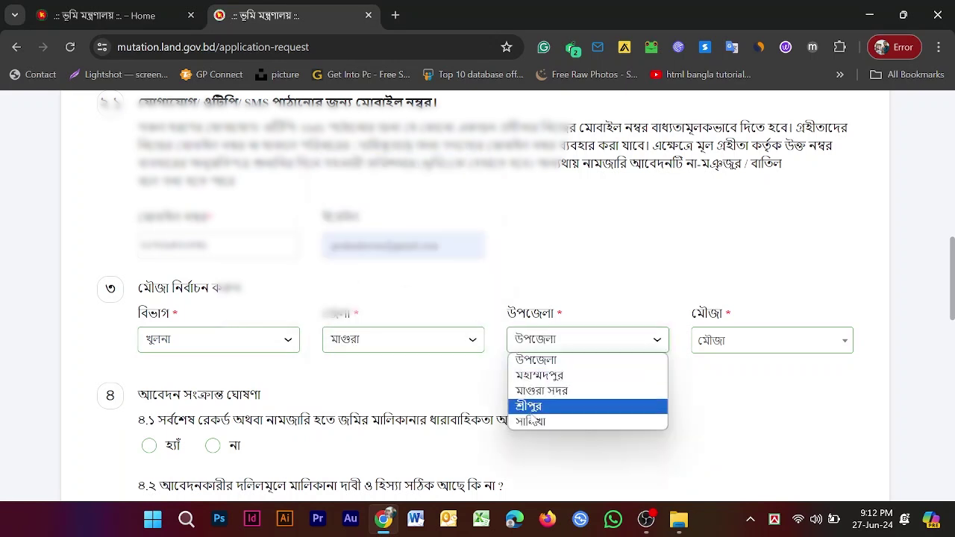
left_click(537, 419)
left_click(744, 340)
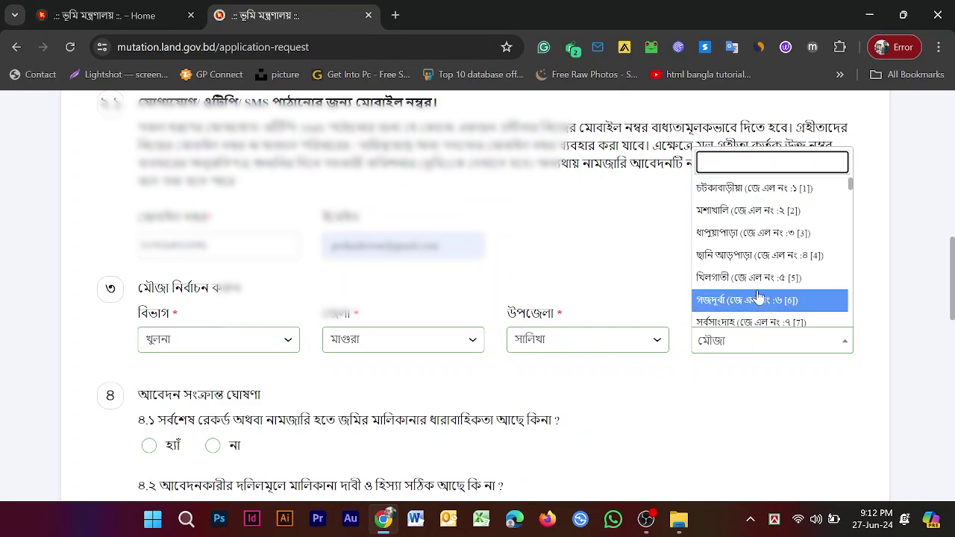
scroll(772, 270, "down", 15)
scroll(772, 270, "down", 13)
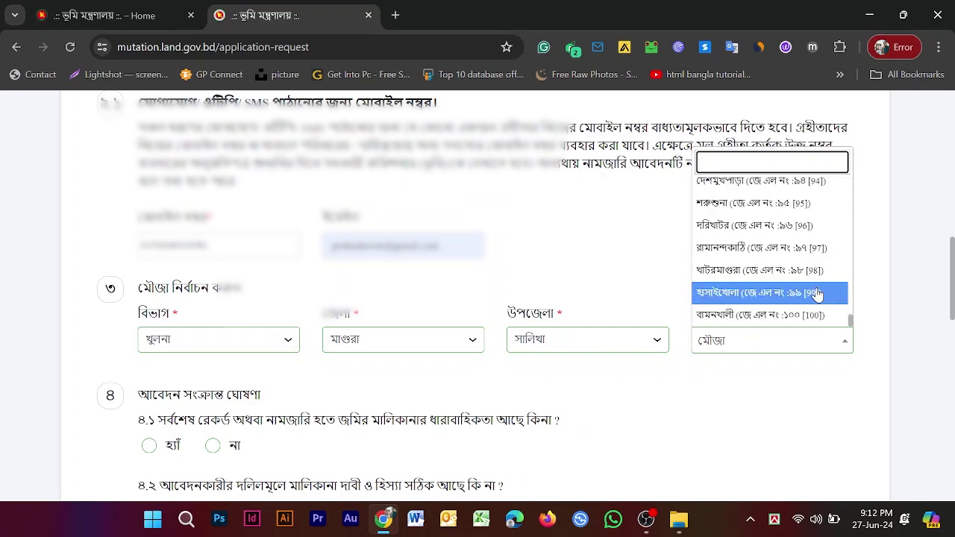
scroll(817, 272, "up", 6)
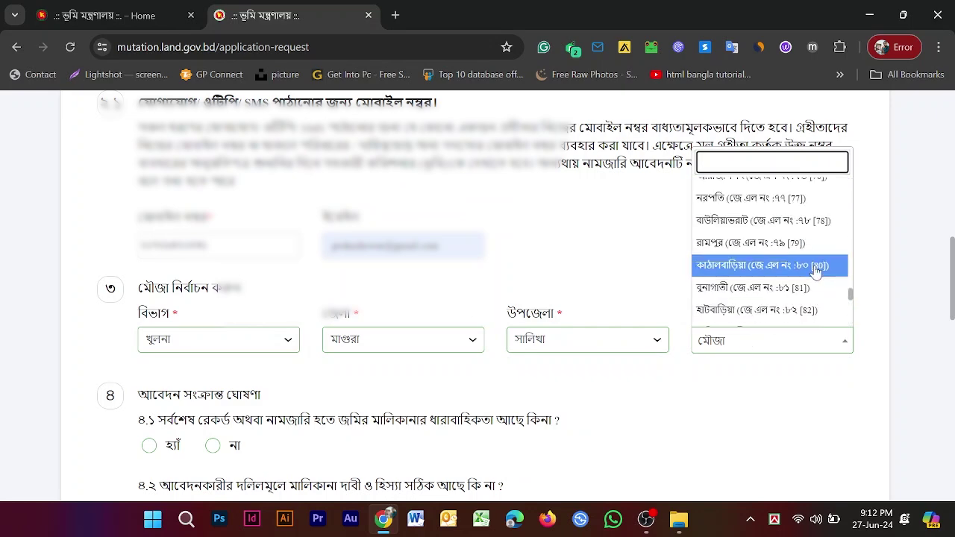
mouse_move(852, 305)
left_mouse_down()
mouse_move(853, 324)
mouse_move(854, 313)
left_mouse_up()
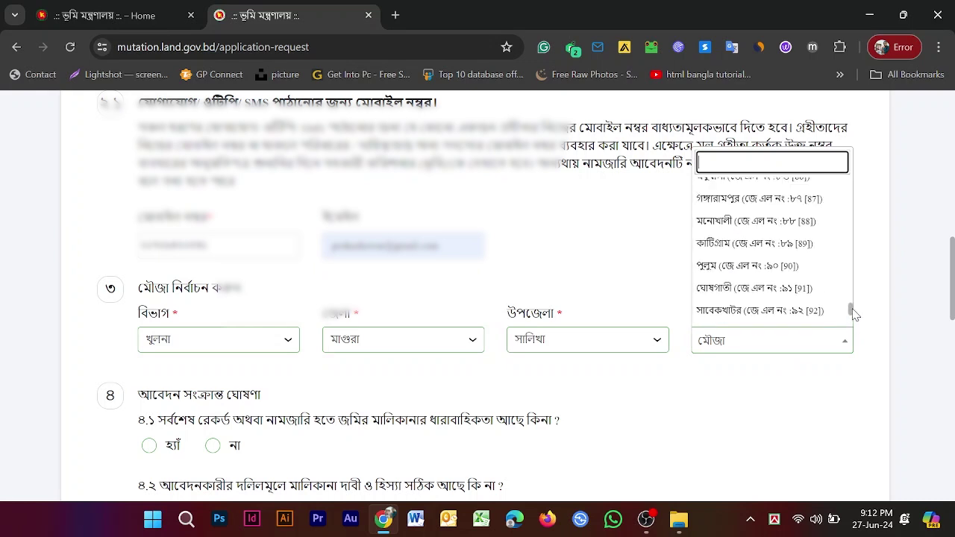
left_click(772, 205)
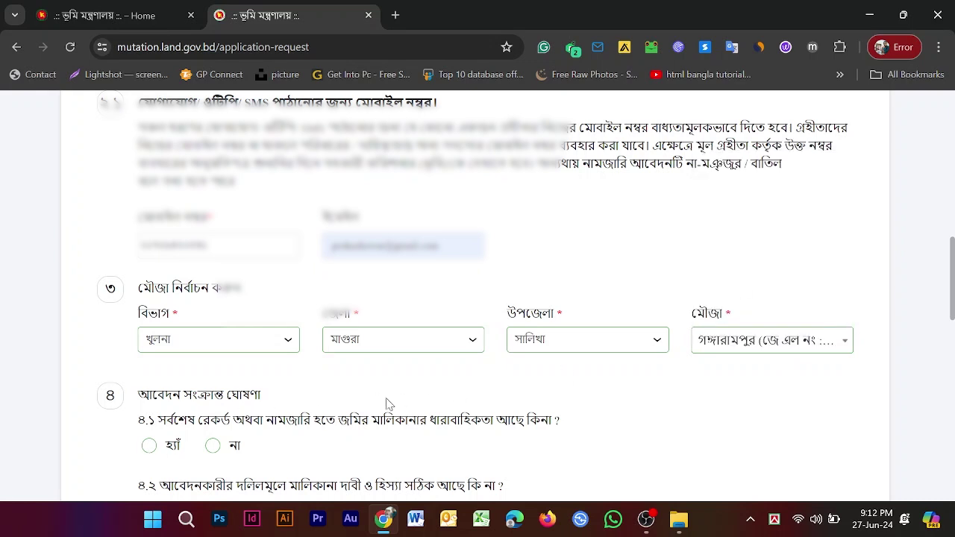
Answer হ্যাঁ to declaration questions 4.1, 4.2 and 4.3.
left_click_drag(953, 270, 952, 301)
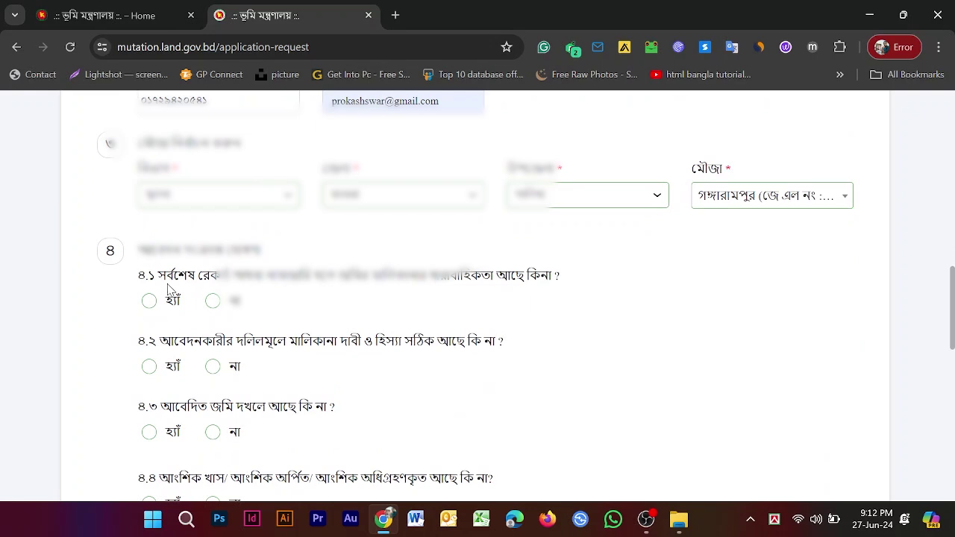
left_click(149, 301)
left_click_drag(193, 341, 492, 352)
left_click(149, 367)
left_click_drag(258, 407, 336, 408)
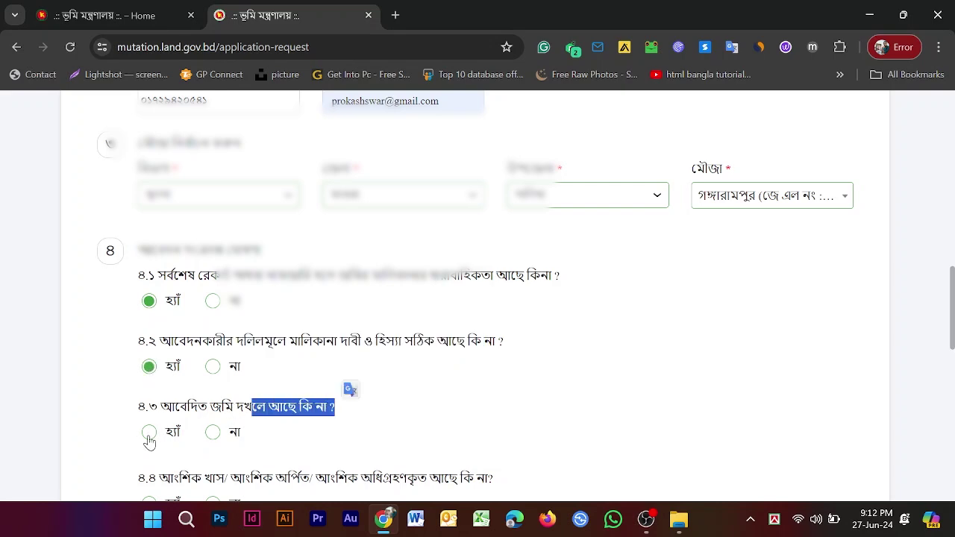
left_click(150, 432)
Answer না to questions 4.4 through 4.7.
scroll(587, 375, "down", 3)
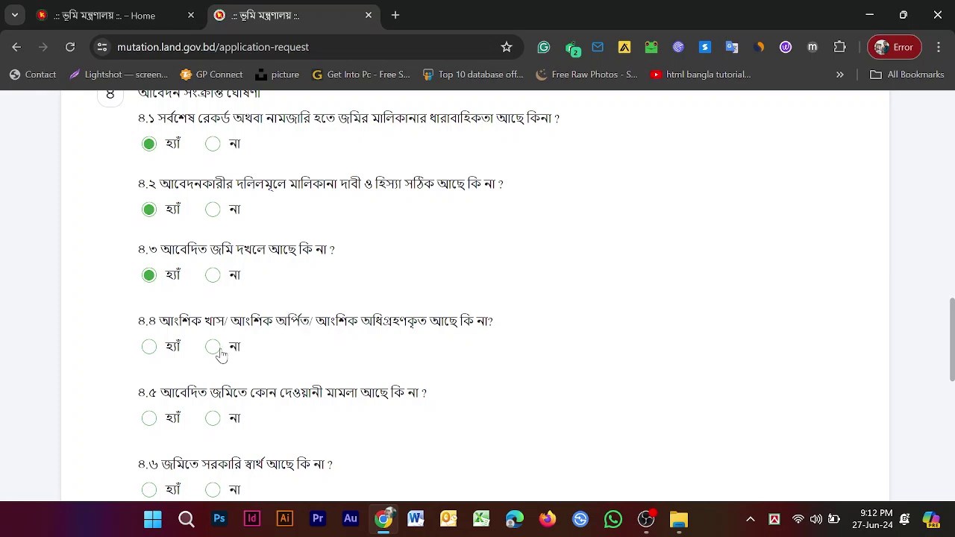
left_click(219, 354)
left_click(213, 419)
scroll(953, 312, "down", 2)
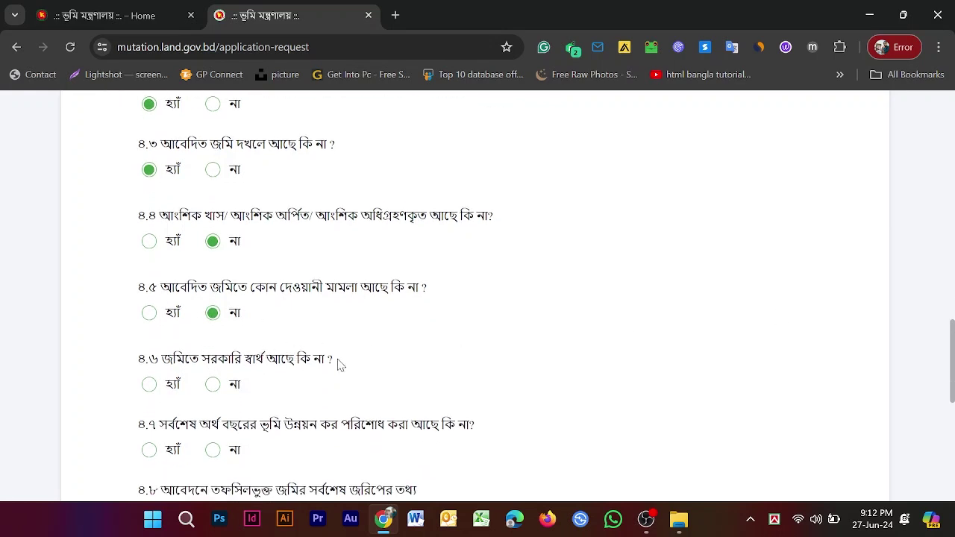
left_click(218, 385)
left_click_drag(189, 424, 477, 427)
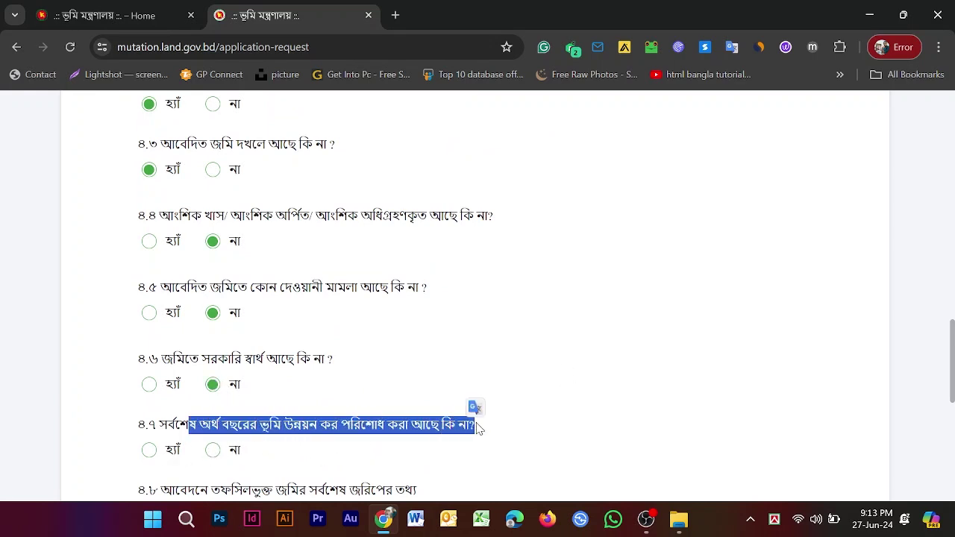
left_click(213, 451)
Choose আর এস survey for 4.8, জমি for 4.9 and হ্যাঁ for 4.10.
scroll(952, 361, "down", 3)
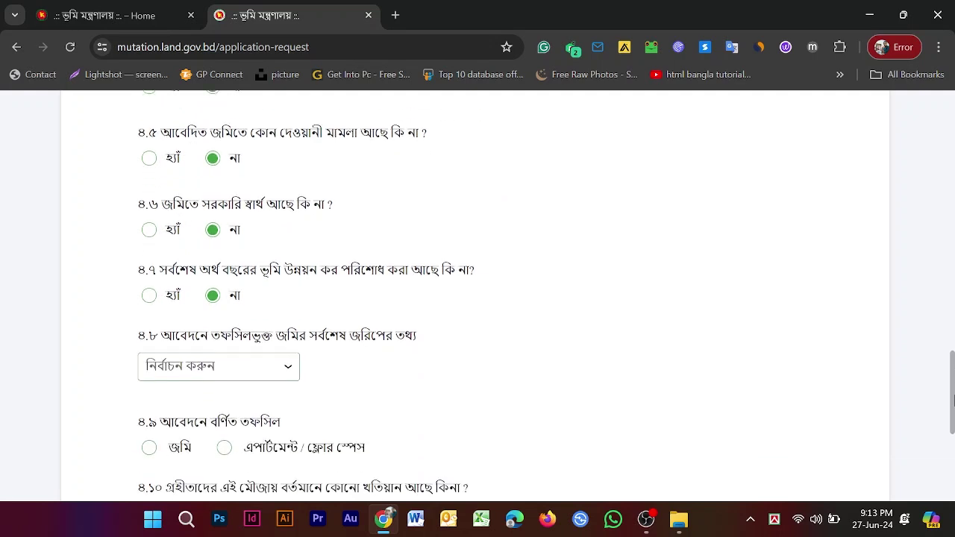
left_click(266, 306)
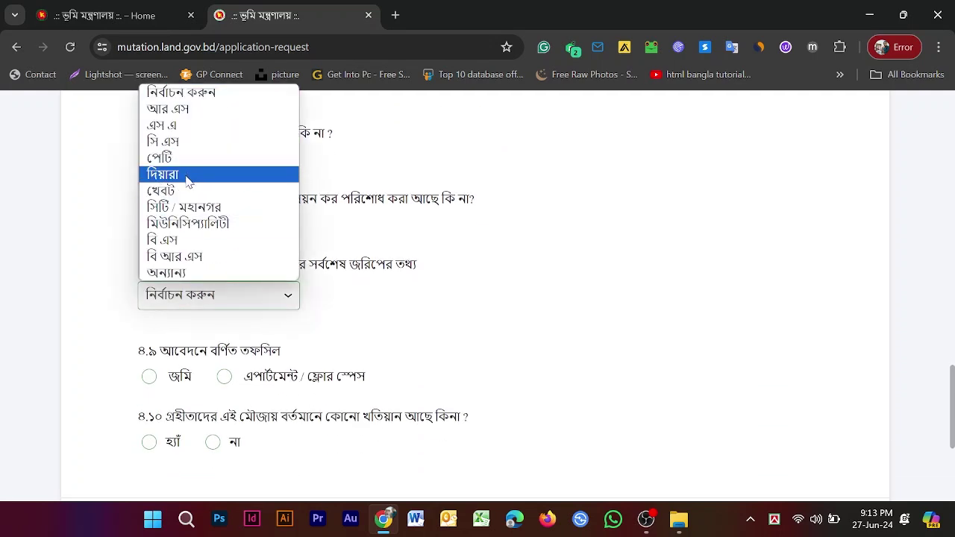
left_click(181, 114)
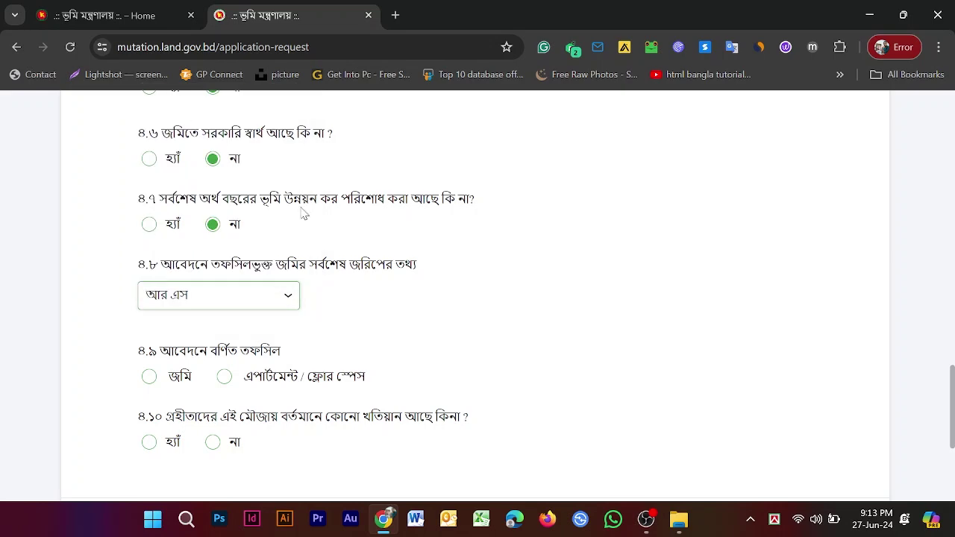
scroll(953, 399, "down", 1)
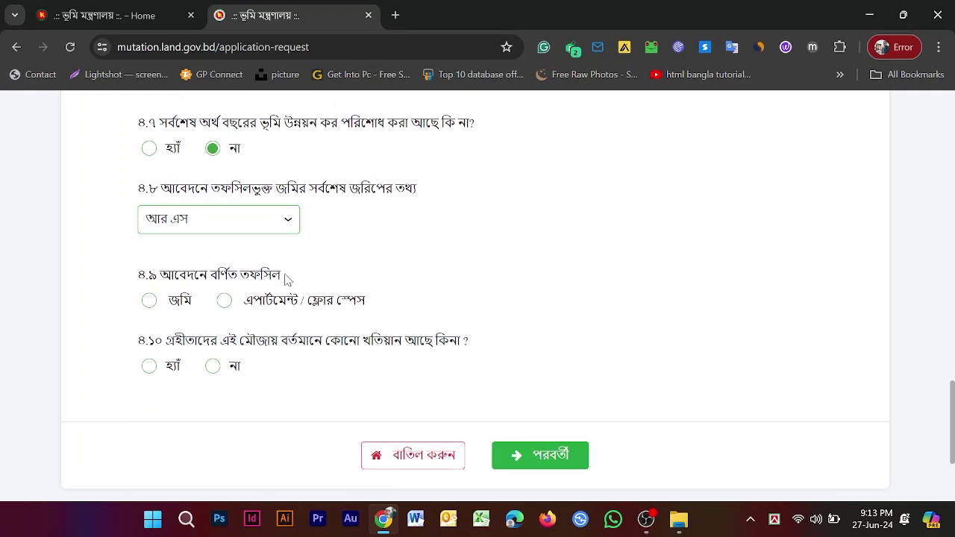
left_click(149, 300)
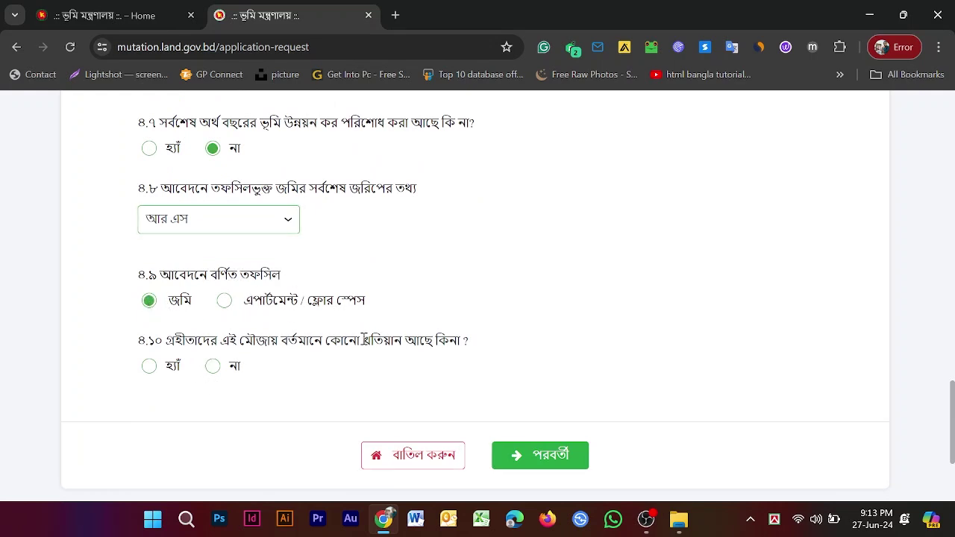
left_click(150, 368)
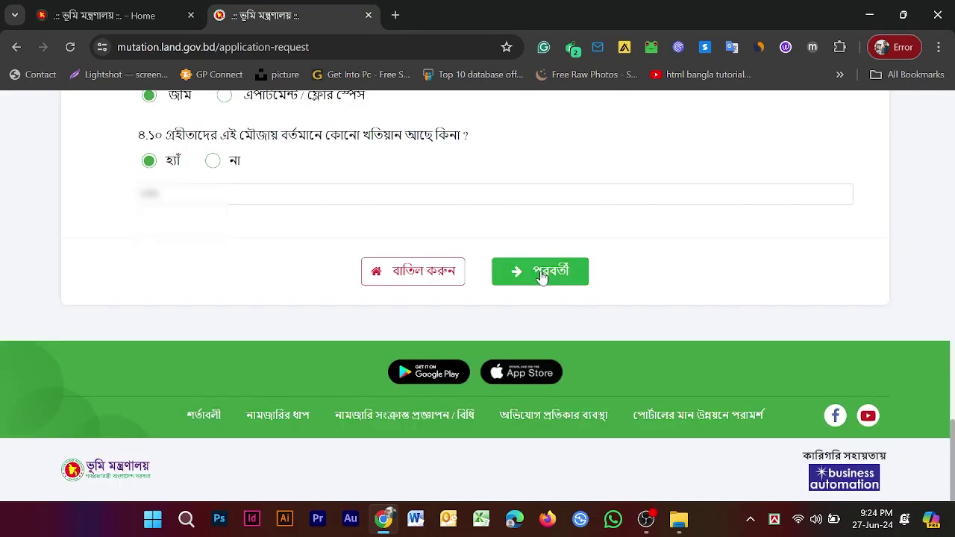
Confirm হ্যাঁ to the NID match, verify the re-entered OTP, and proceed to জমির তফসিল ও গ্রহীতার তথ্য.
left_click(541, 274)
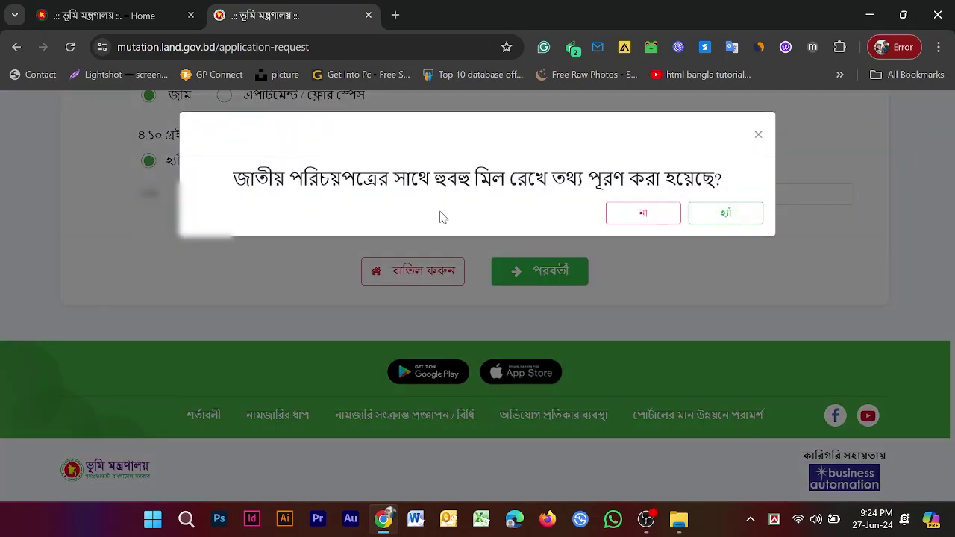
left_click(723, 215)
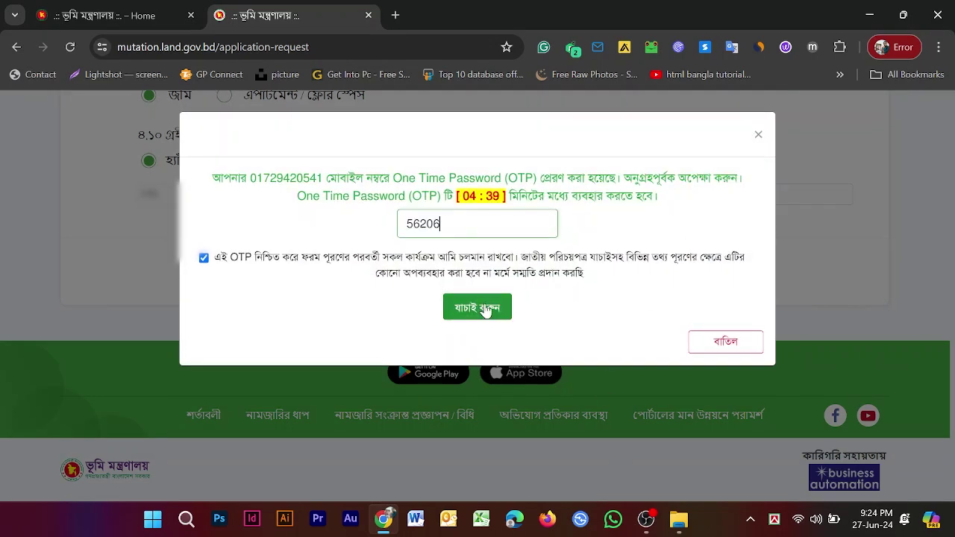
left_click(484, 302)
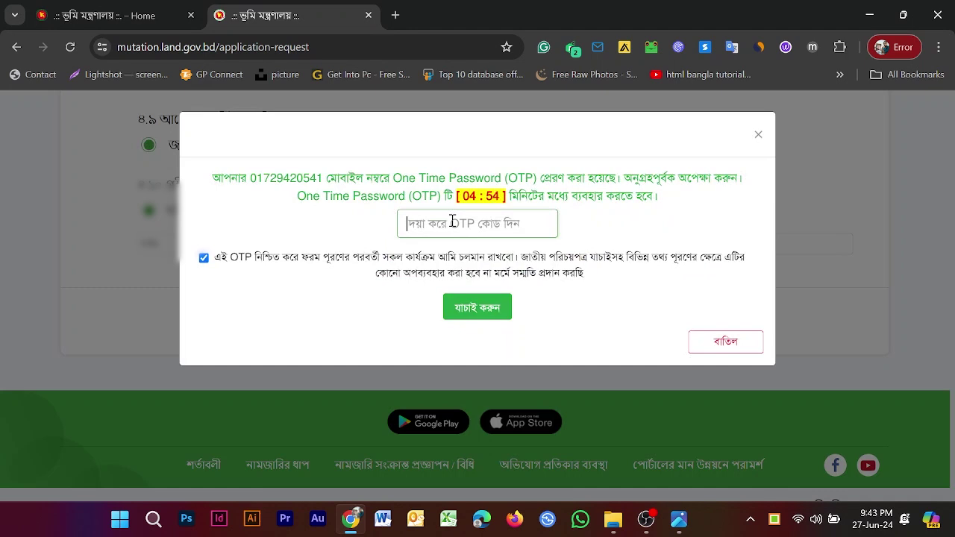
left_click(452, 221)
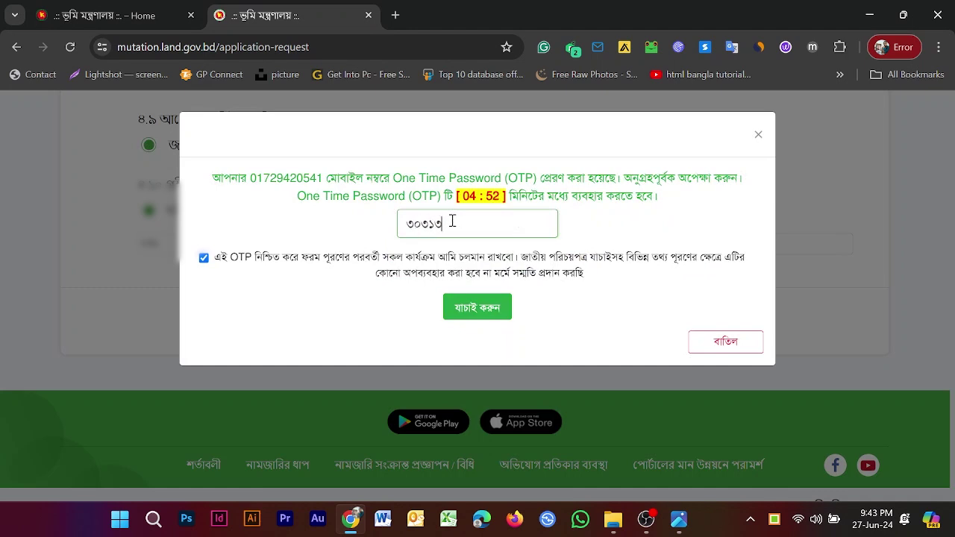
left_click(492, 312)
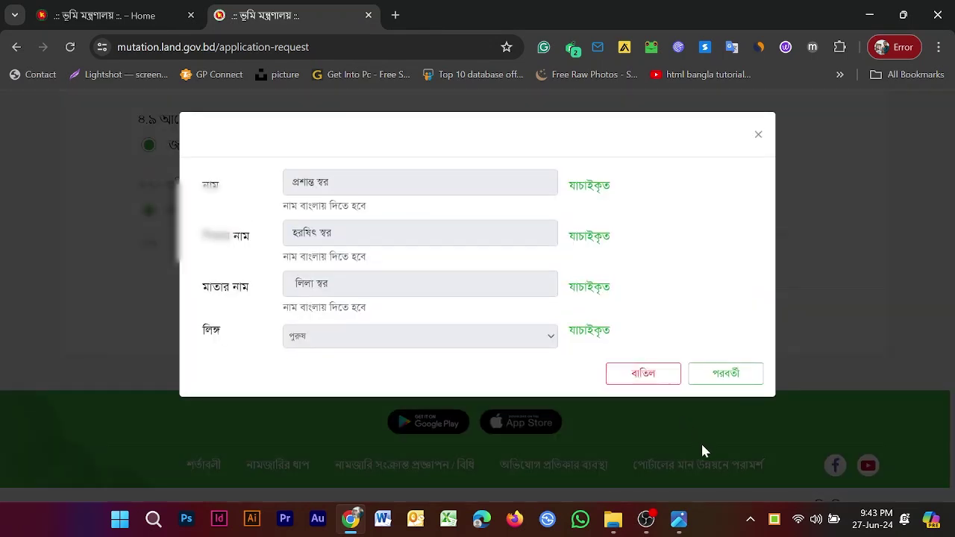
left_click(716, 381)
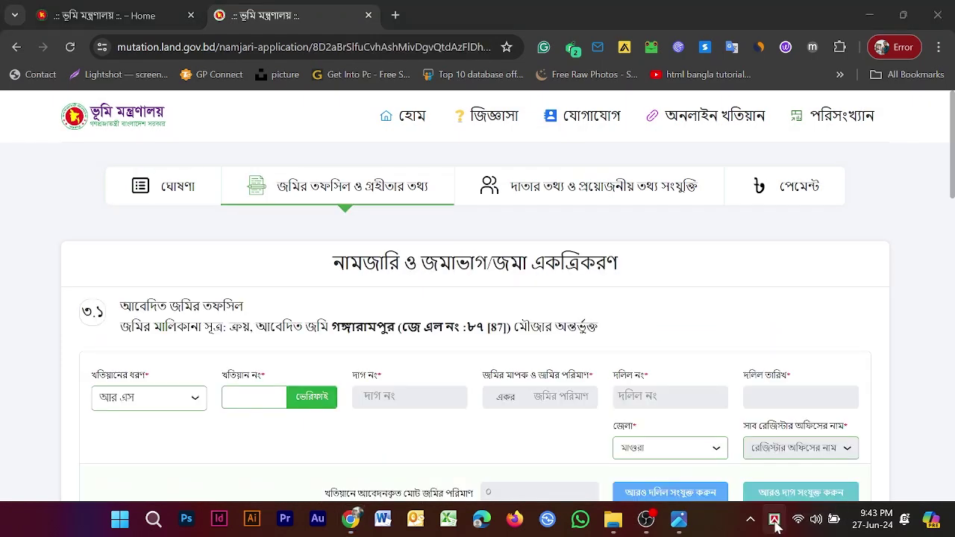
Set the khatian type to আর এস and enter the khatian and plot numbers.
mouse_move(952, 191)
left_mouse_down()
mouse_move(952, 216)
mouse_move(952, 200)
left_mouse_up()
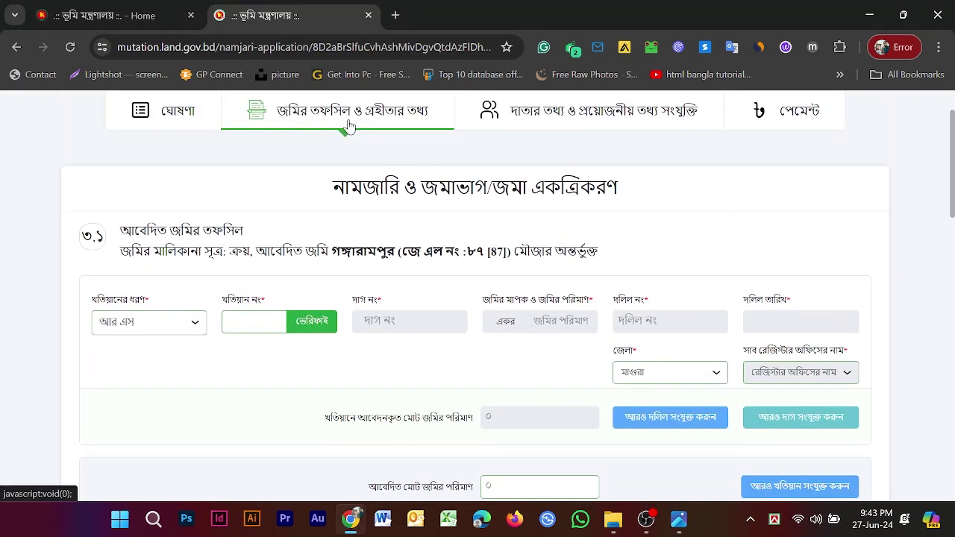
left_click(160, 330)
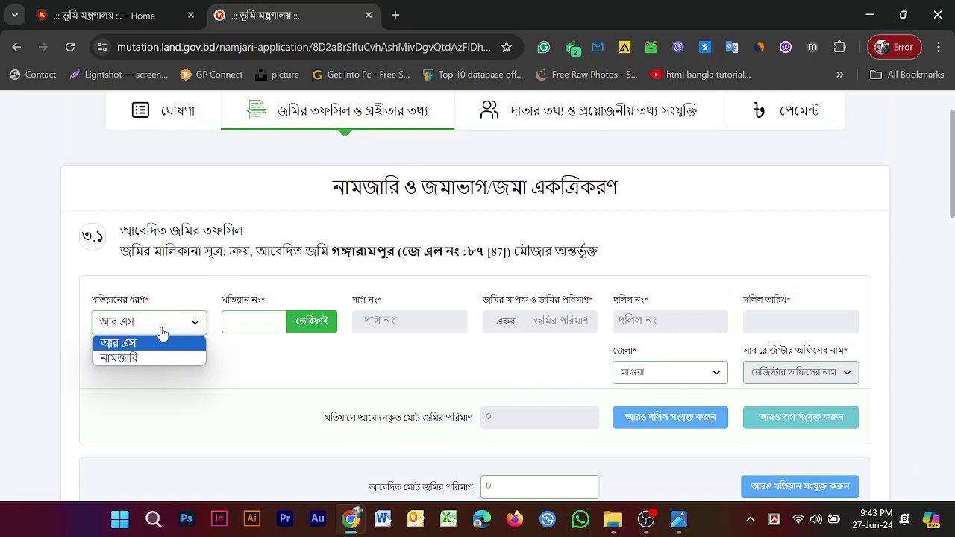
left_click(161, 332)
left_click(159, 330)
left_click(161, 342)
left_click(306, 322)
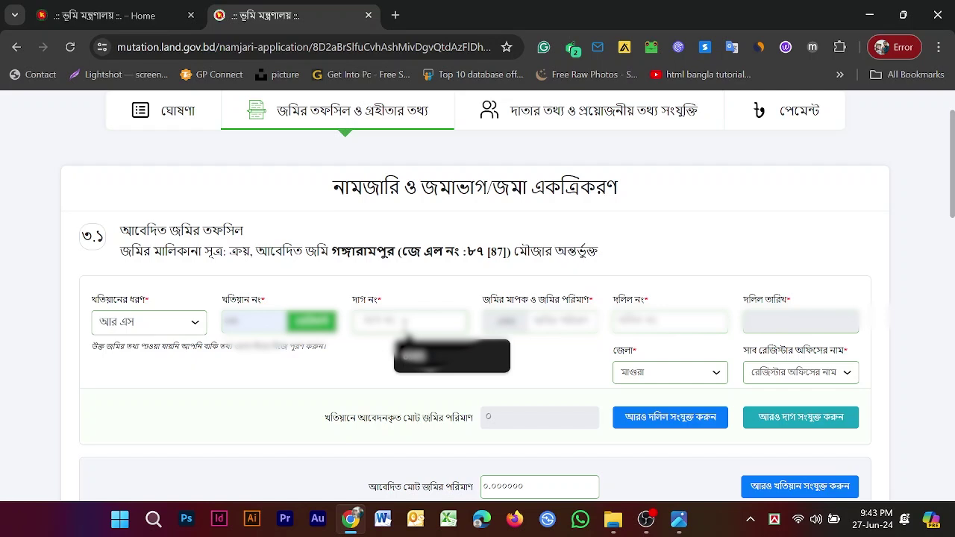
left_click(427, 361)
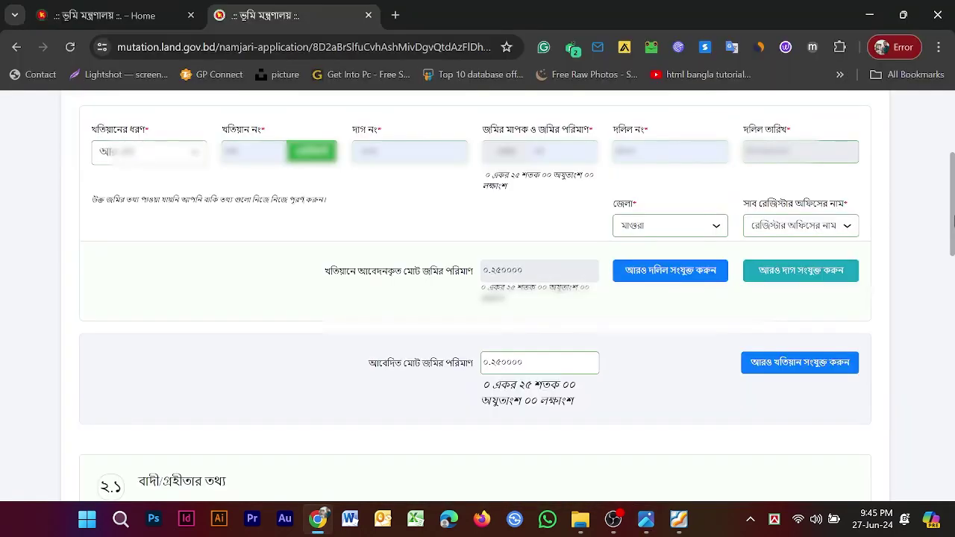
Set the deed registry to মাগুরা district and আড়পাড়া, মাগুরা sub-registrar office, then add a second plot row.
left_click(692, 236)
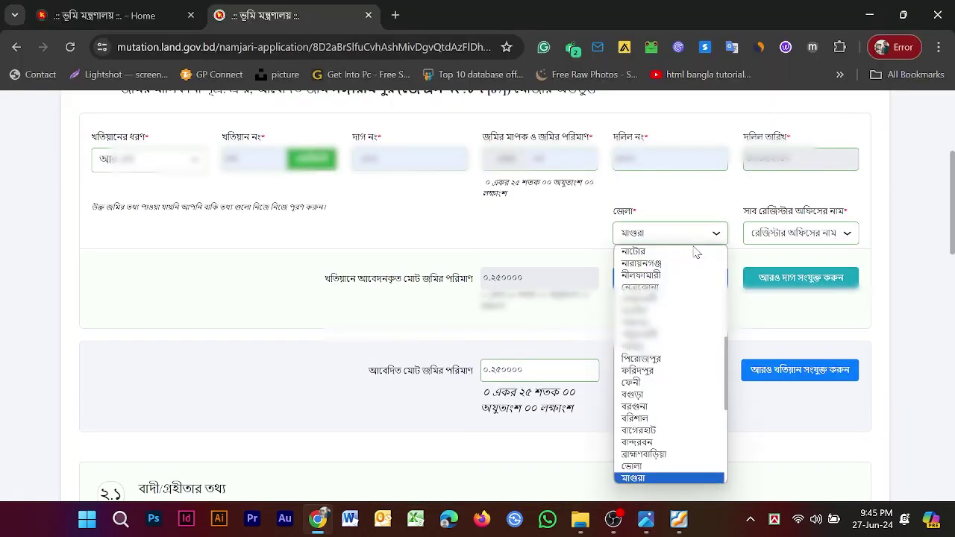
left_click(631, 478)
left_click(782, 234)
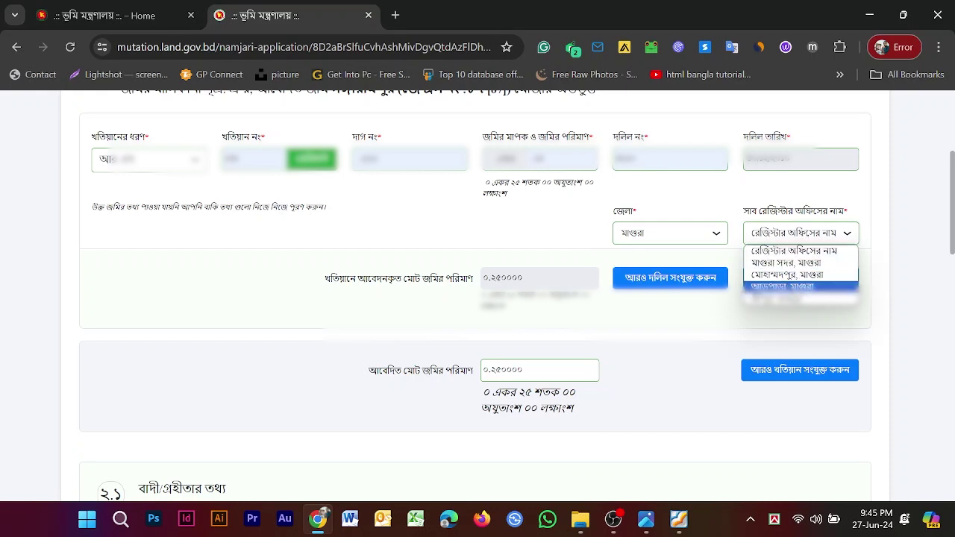
left_click(791, 286)
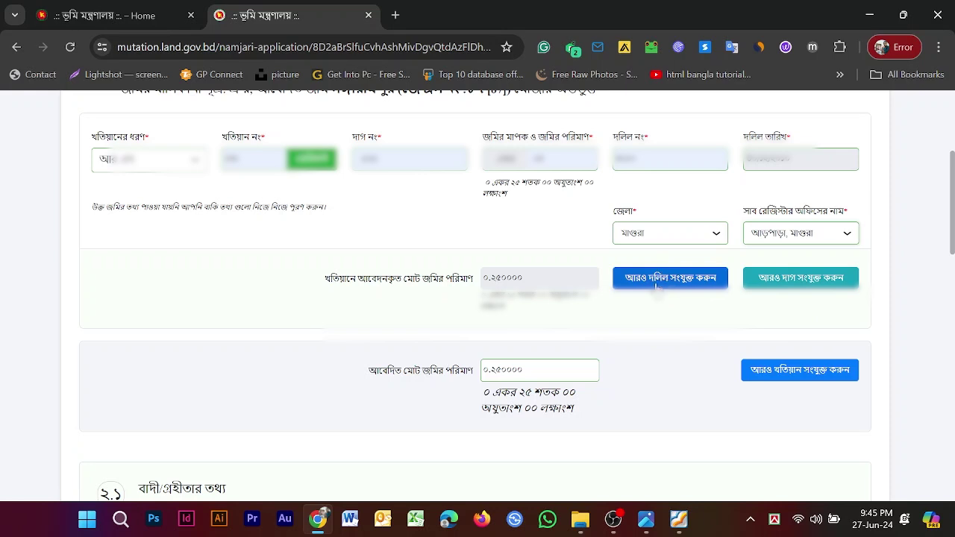
left_click(779, 281)
Fill the second row's plot number, the .23 land amount and its deed number.
left_click(409, 299)
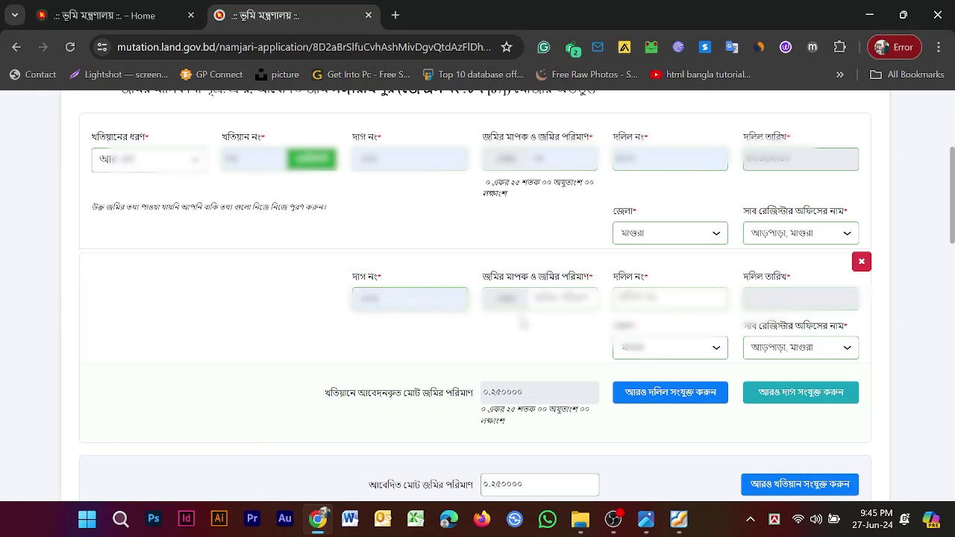
left_click(538, 296)
left_click(544, 331)
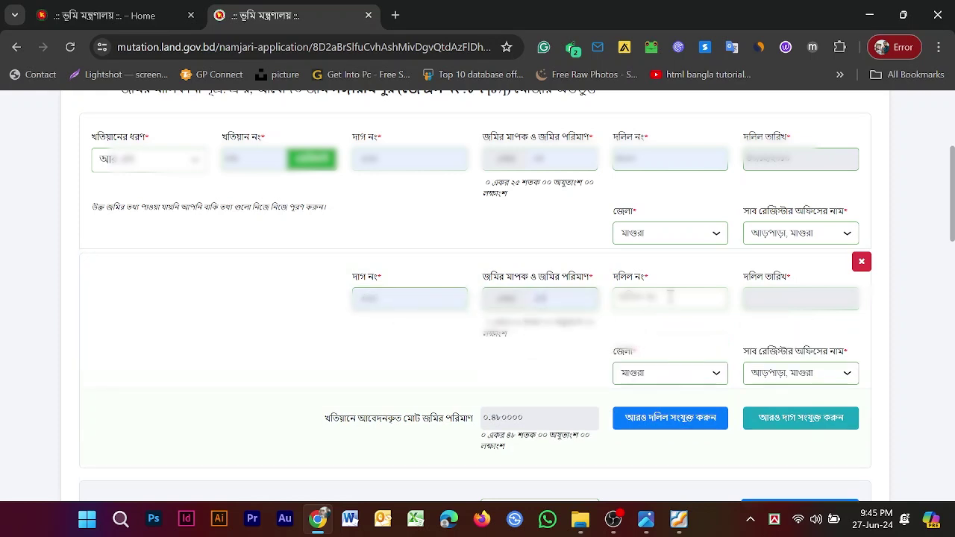
left_click(669, 297)
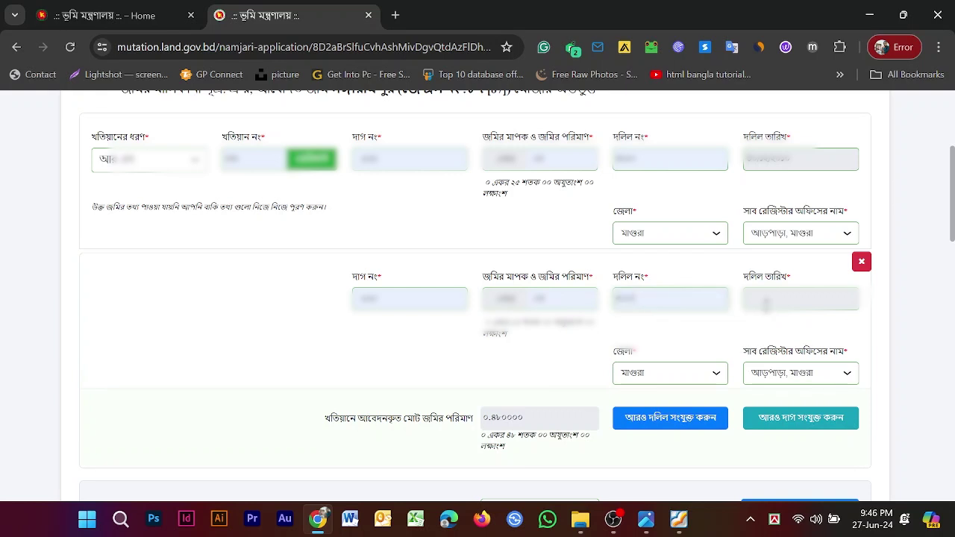
Set the second deed date to a day in December 2010.
left_click(765, 302)
left_click(756, 326)
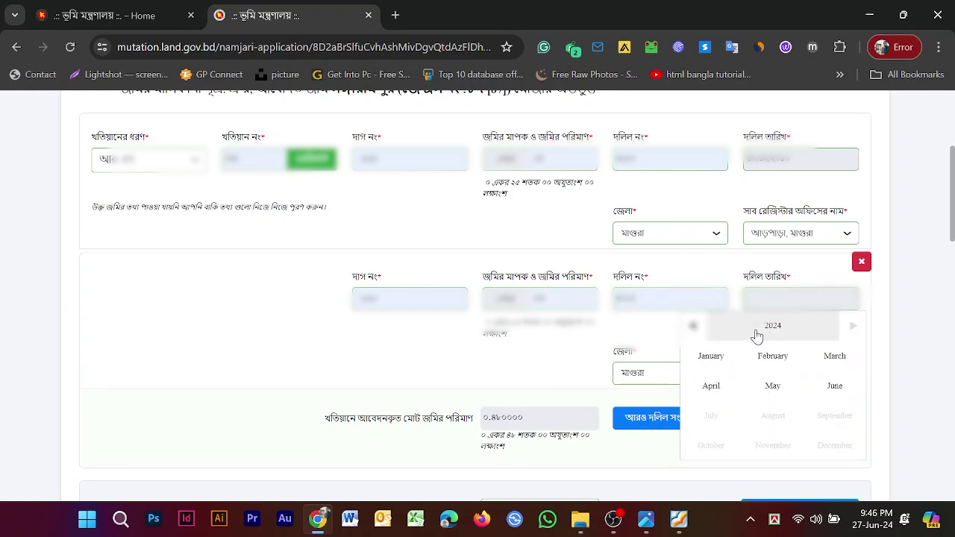
left_click(693, 327)
left_click(693, 327)
left_click(692, 326)
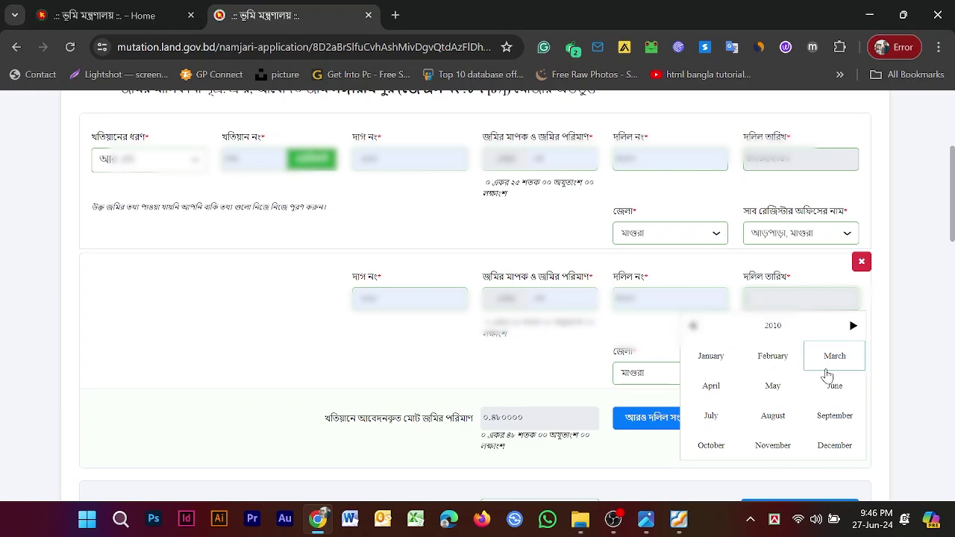
left_click(825, 445)
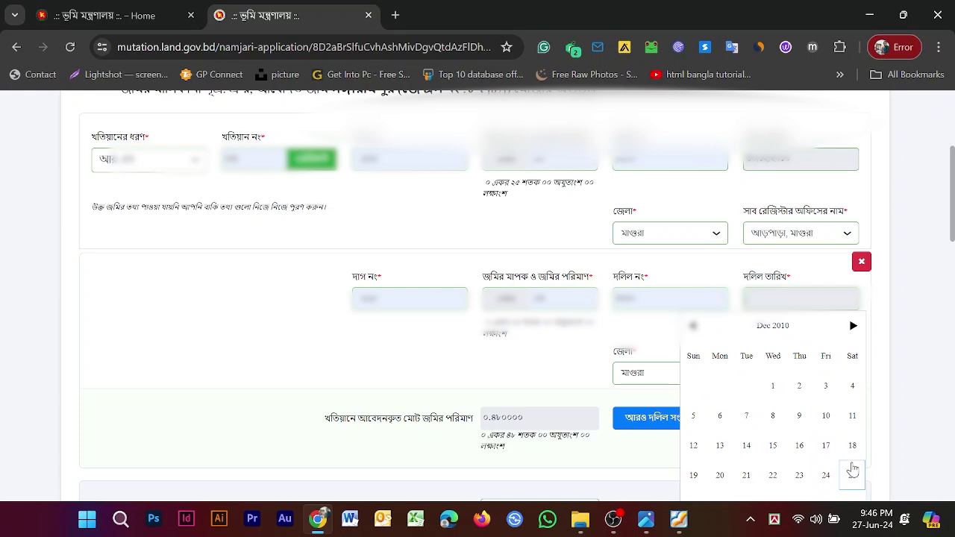
scroll(951, 246, "down", 1)
scroll(954, 257, "down", 2)
left_click(799, 325)
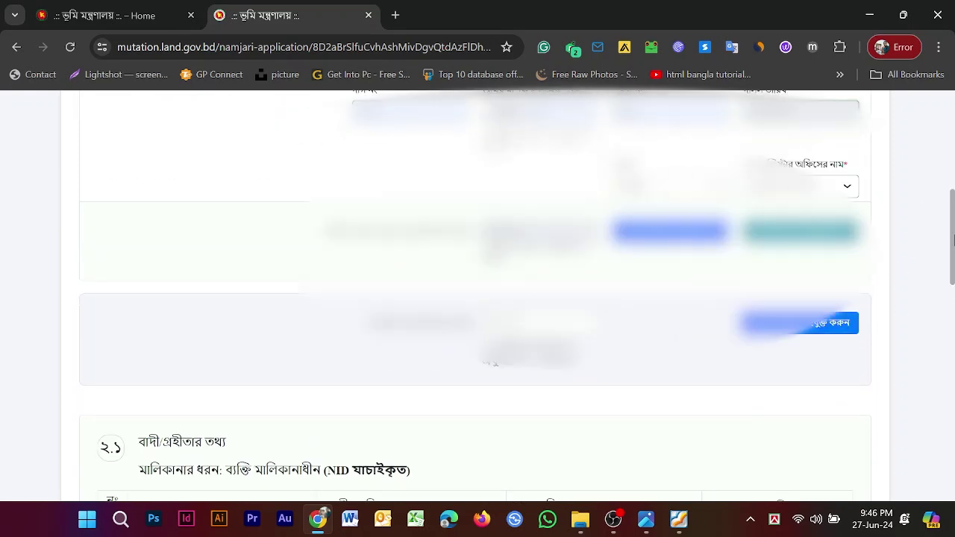
Select the 48 decimal total land amount and scroll down to the applicant section.
left_click_drag(953, 238, 953, 227)
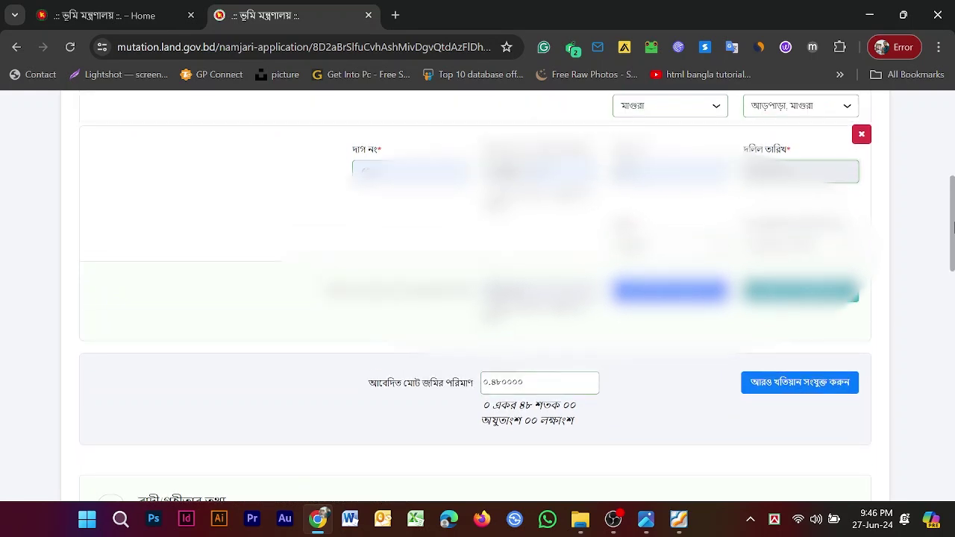
double_click(527, 405)
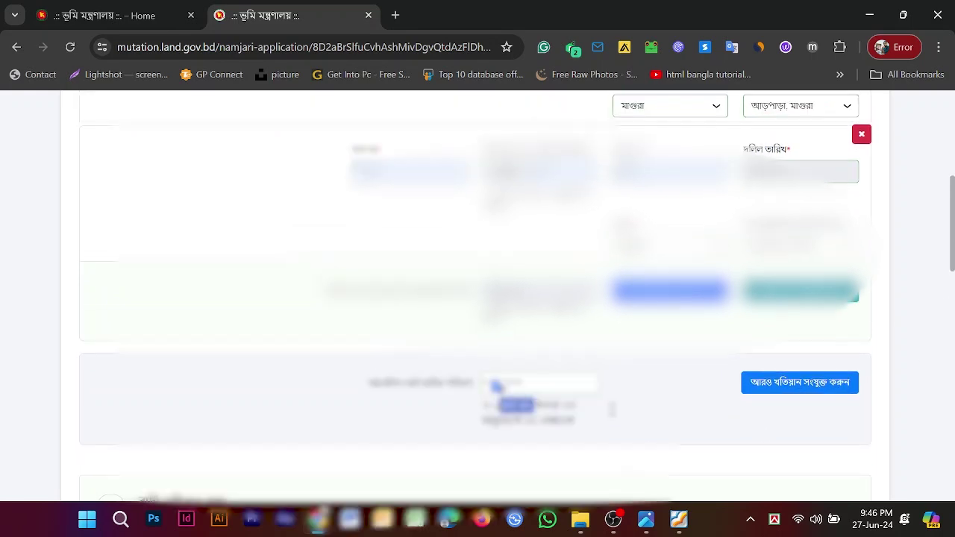
left_click_drag(953, 226, 954, 304)
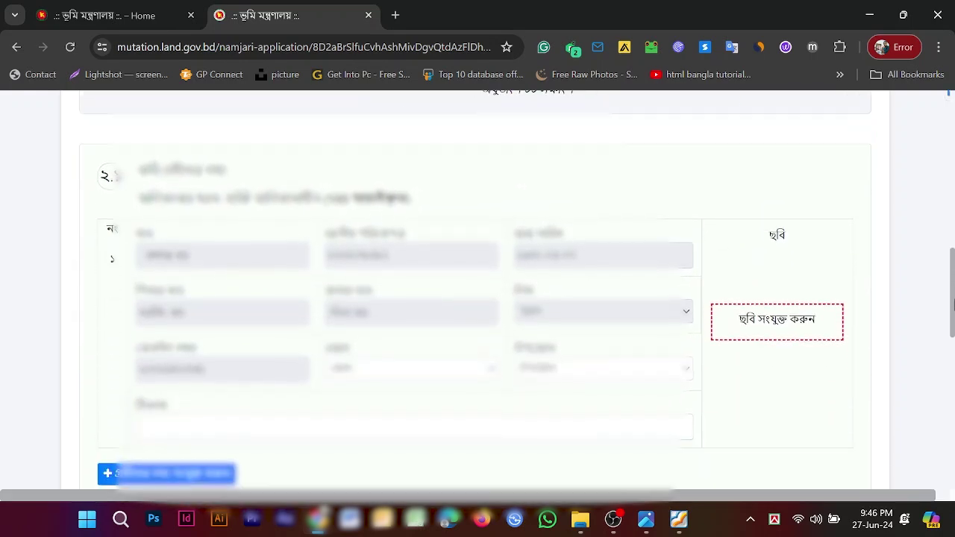
left_click(799, 335)
Choose the applicant's district and upazila from the dropdowns.
left_click(187, 424)
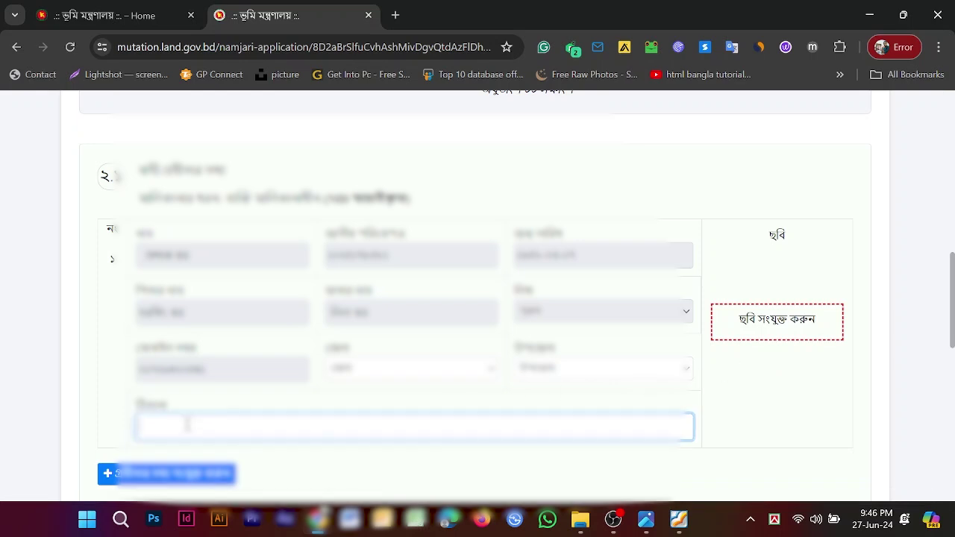
left_click(348, 377)
left_click(348, 376)
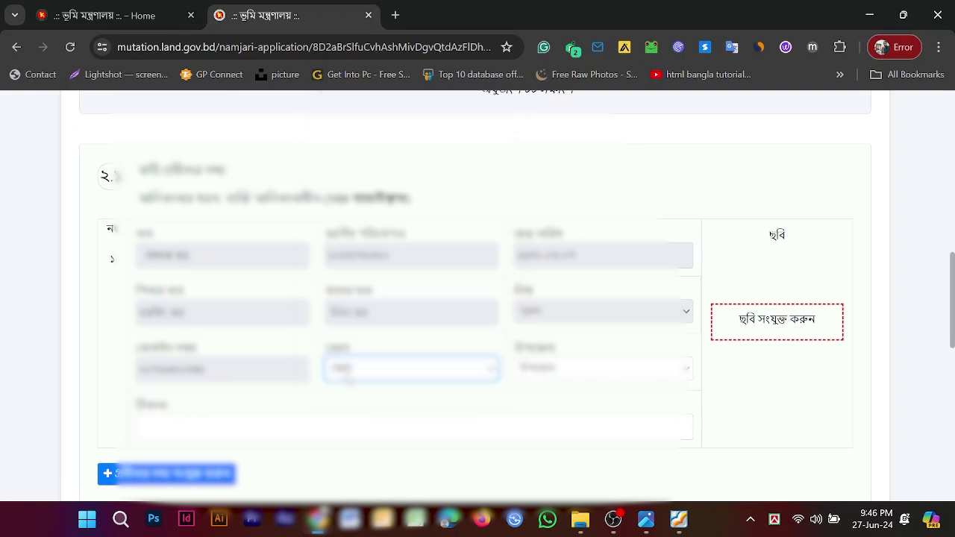
left_click(364, 379)
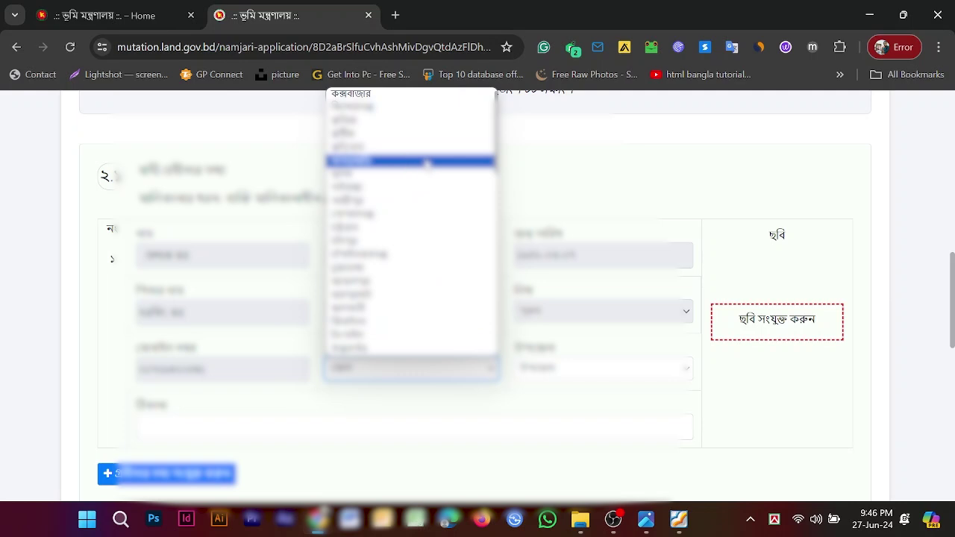
left_click_drag(490, 153, 490, 270)
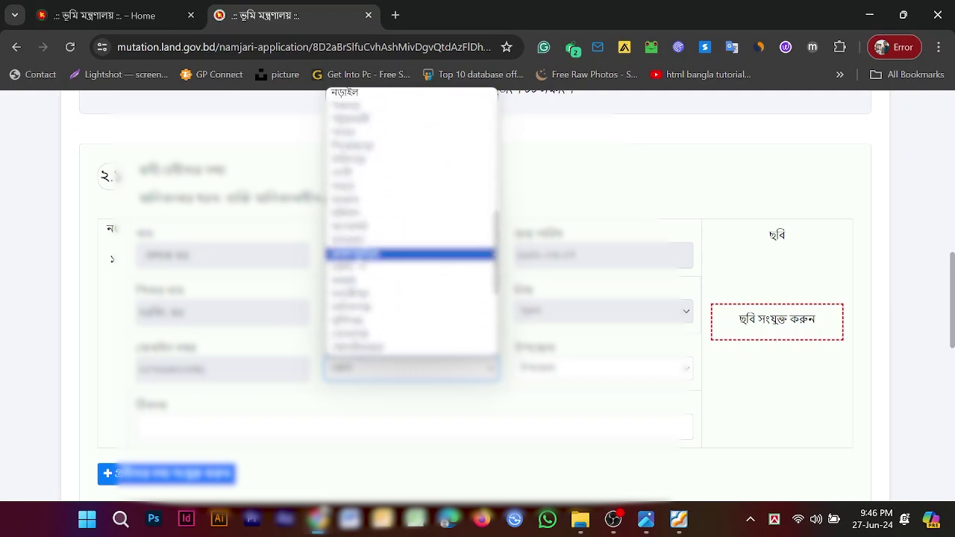
left_click(410, 279)
left_click(589, 369)
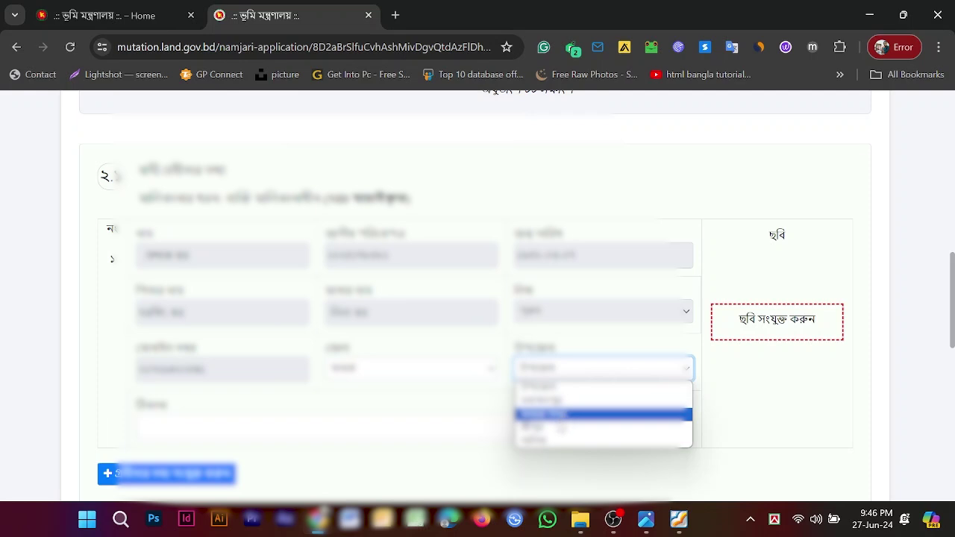
left_click(554, 440)
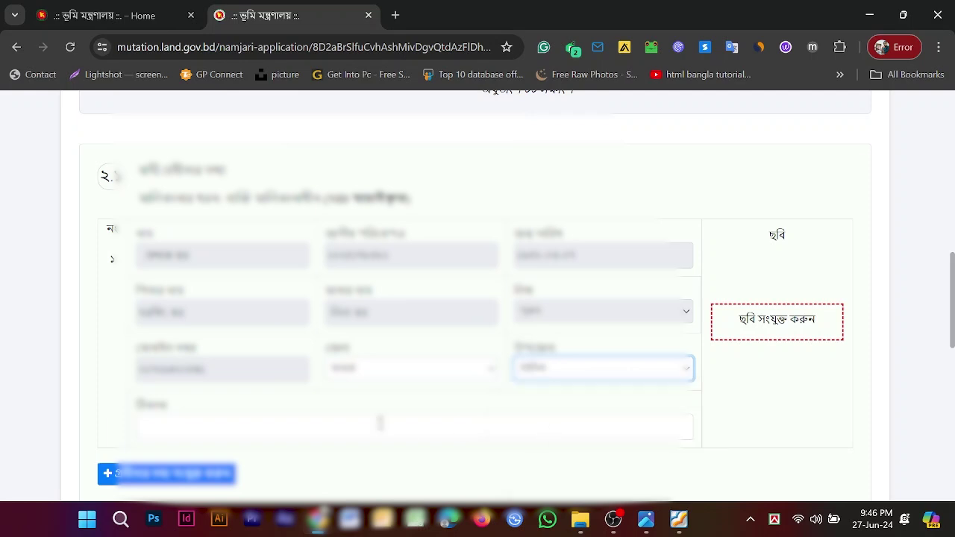
Switch the keyboard to Bijoy Unicode and type the applicant's address in Bangla.
left_click(171, 420)
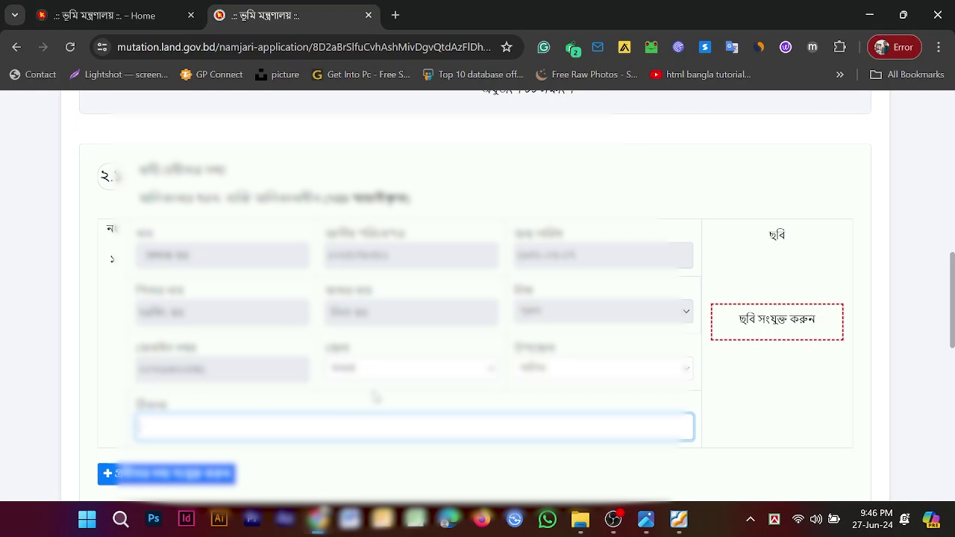
right_click(774, 520)
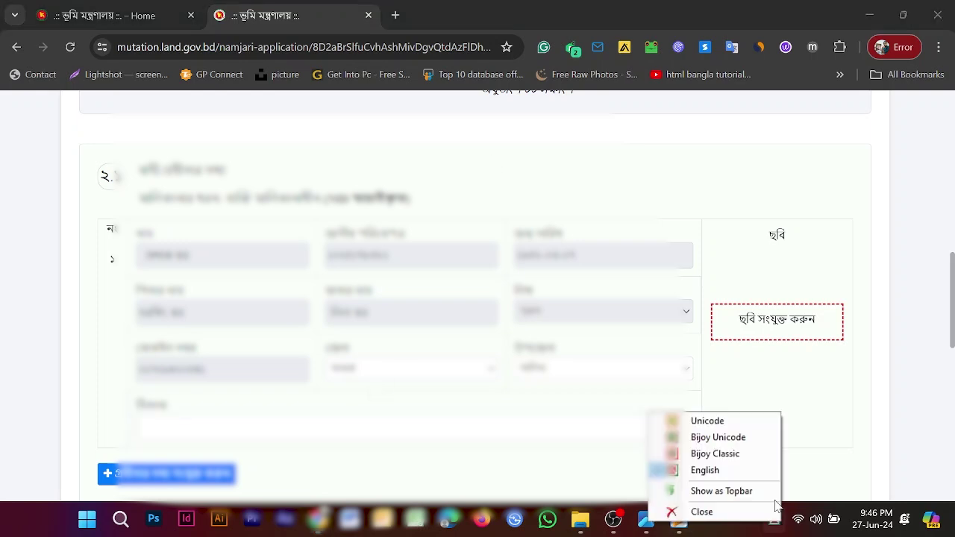
left_click(707, 436)
left_click(342, 429)
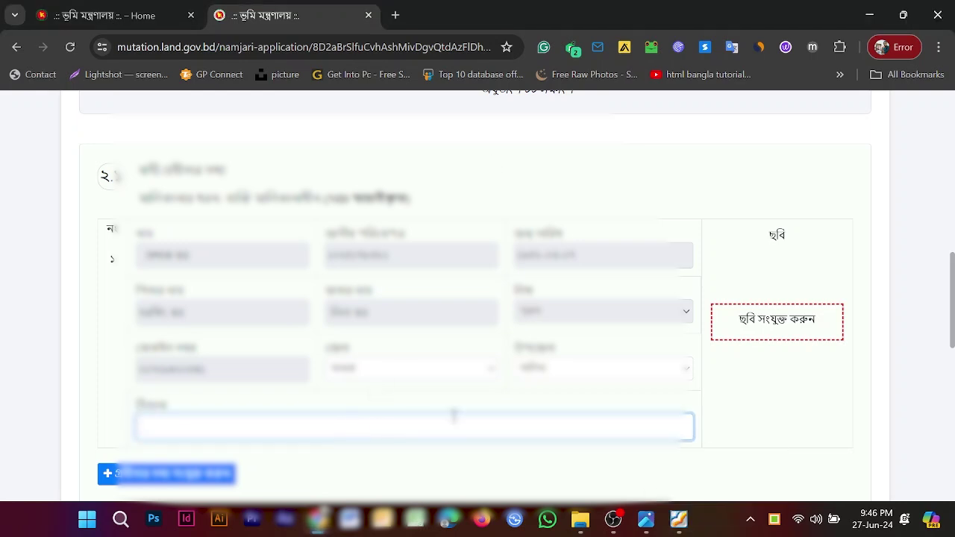
type("করিমুল")
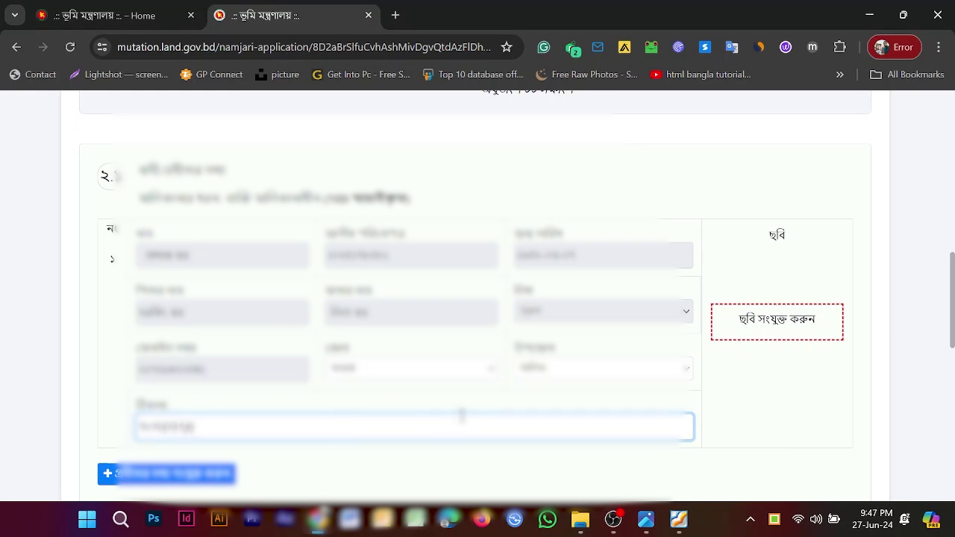
type(", রহিম")
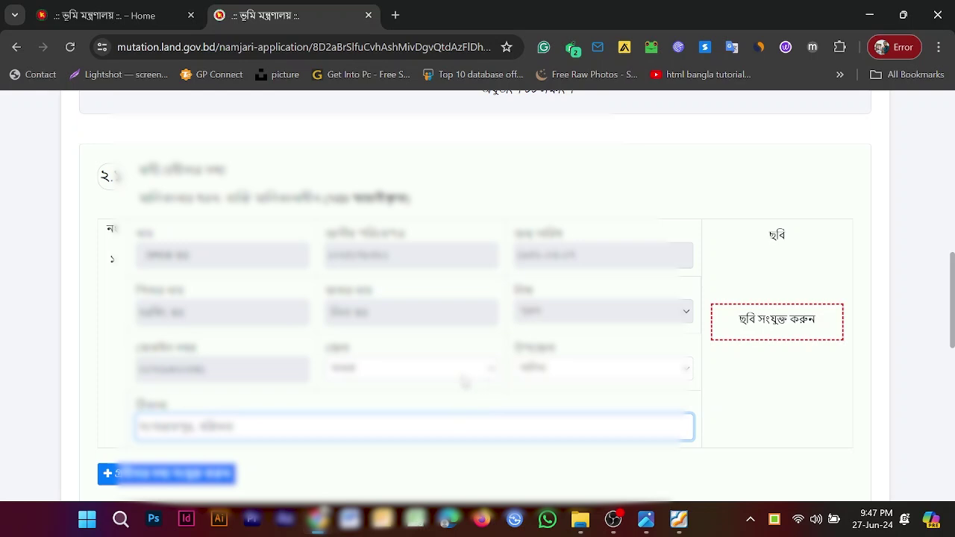
mouse_move(953, 277)
left_mouse_down()
mouse_move(951, 317)
mouse_move(952, 278)
left_mouse_up()
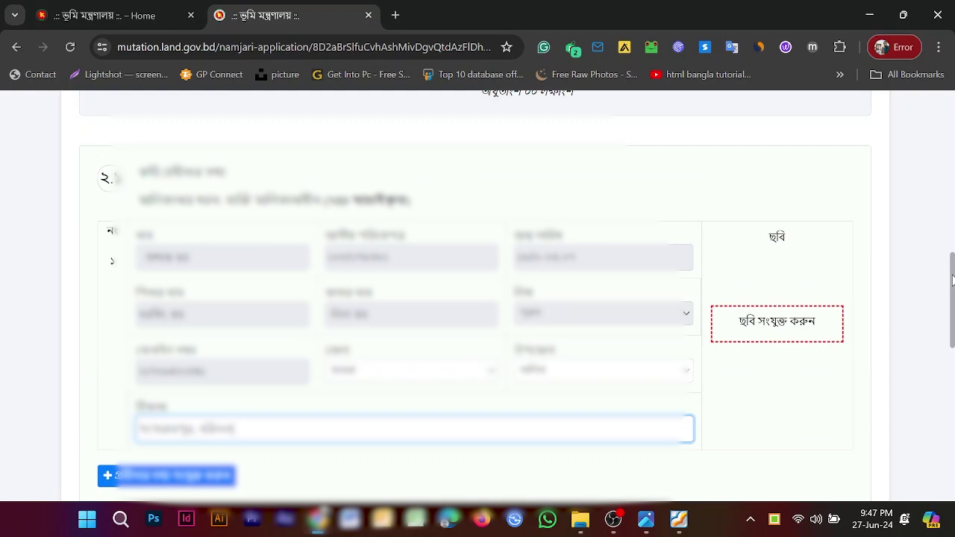
left_click_drag(951, 279, 954, 365)
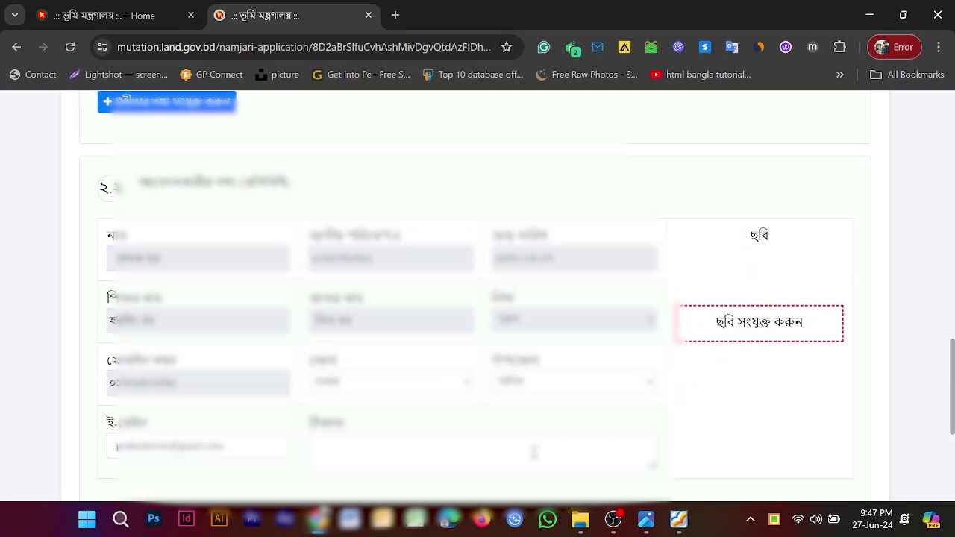
Type the section 2.2 person's address and scroll to the bottom of the form.
left_click(459, 455)
type("গ্রাম")
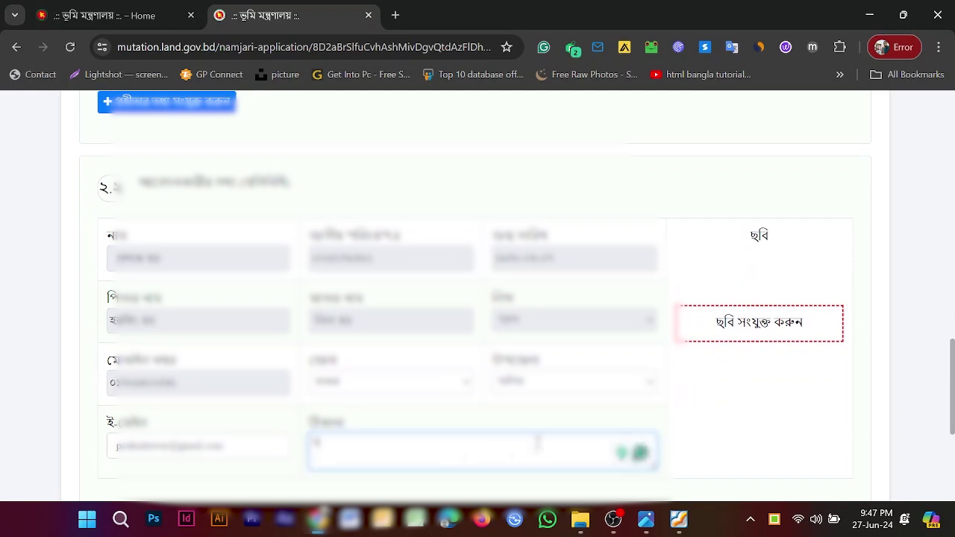
type("পাড়া")
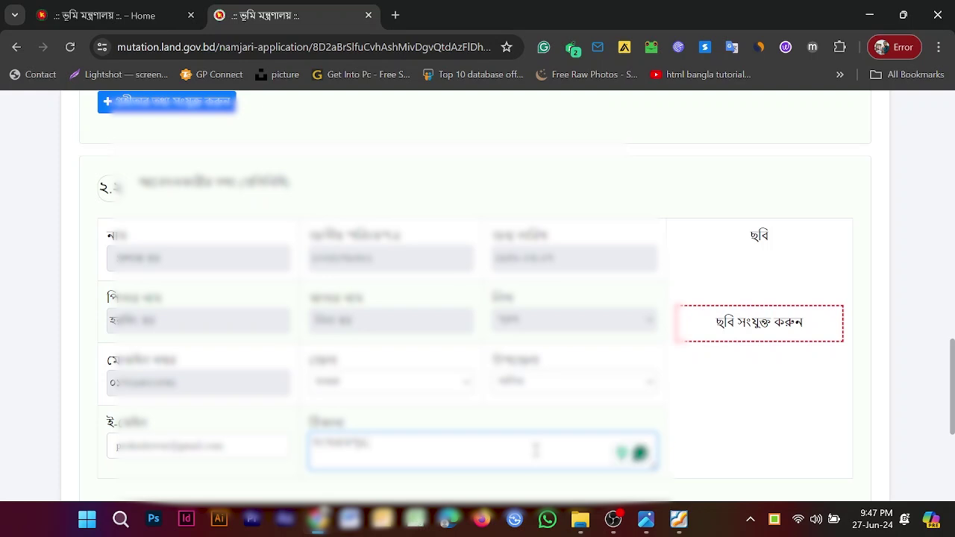
type(", উপ")
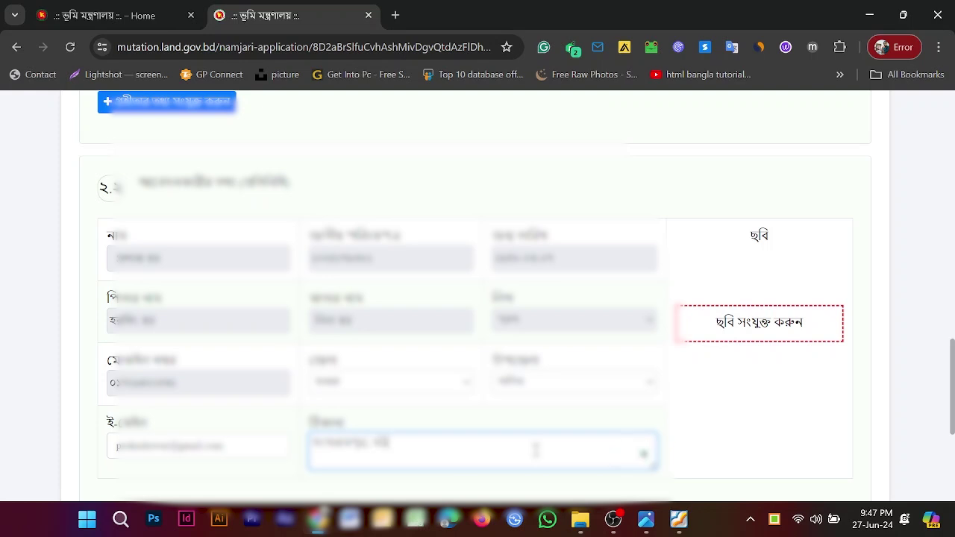
type("জেলা")
left_click_drag(953, 383, 953, 327)
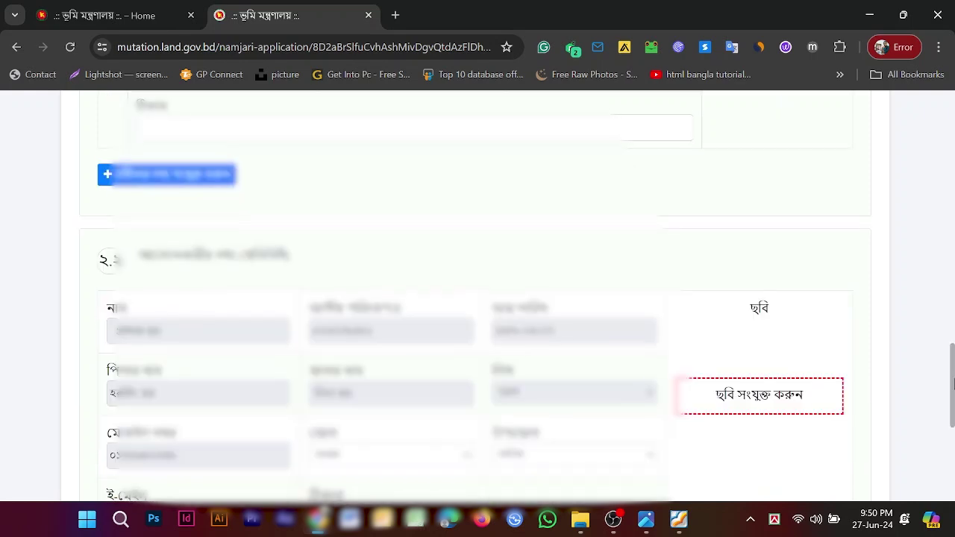
left_click_drag(953, 382, 953, 423)
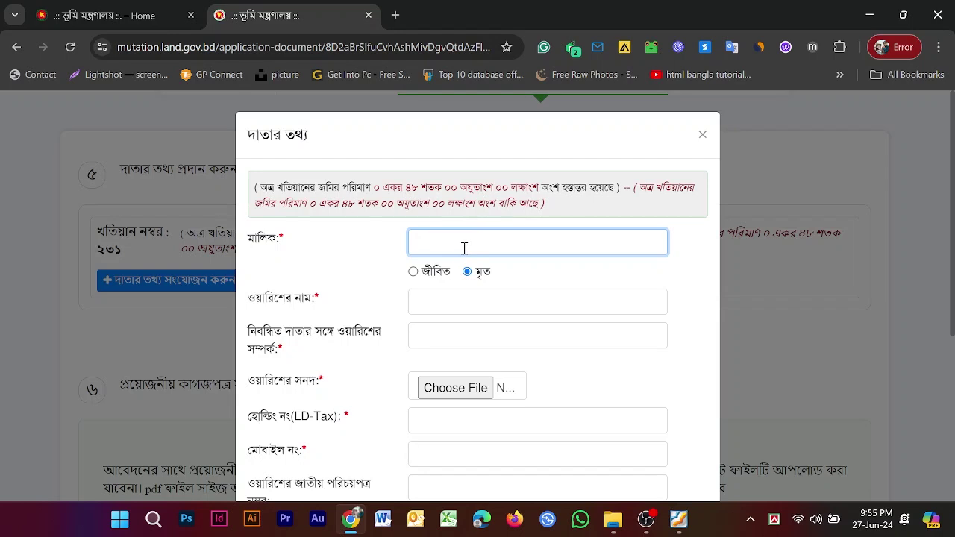
Switch typing to Unicode Bangla and fill in the owner (মালিক) field.
right_click(774, 519)
left_click(713, 422)
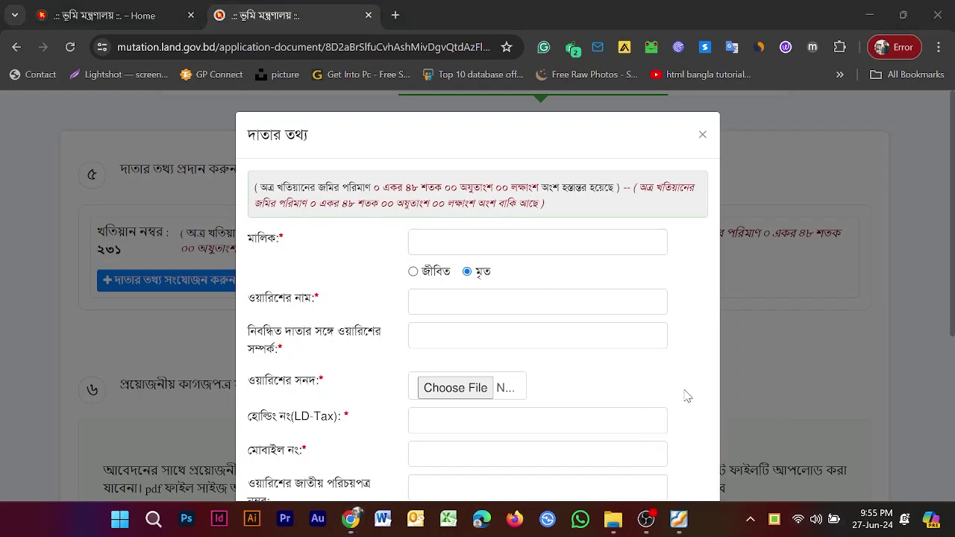
left_click(437, 241)
type("ম")
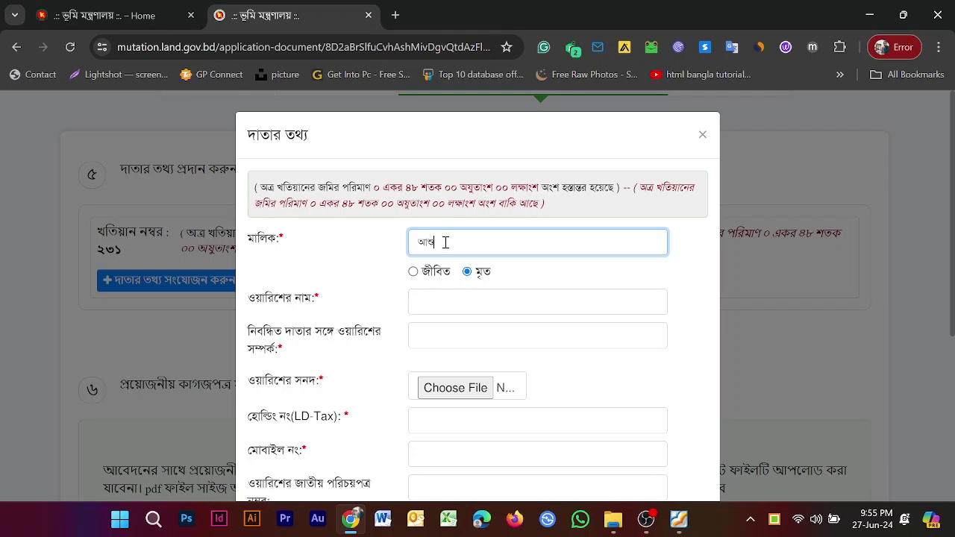
type("তো")
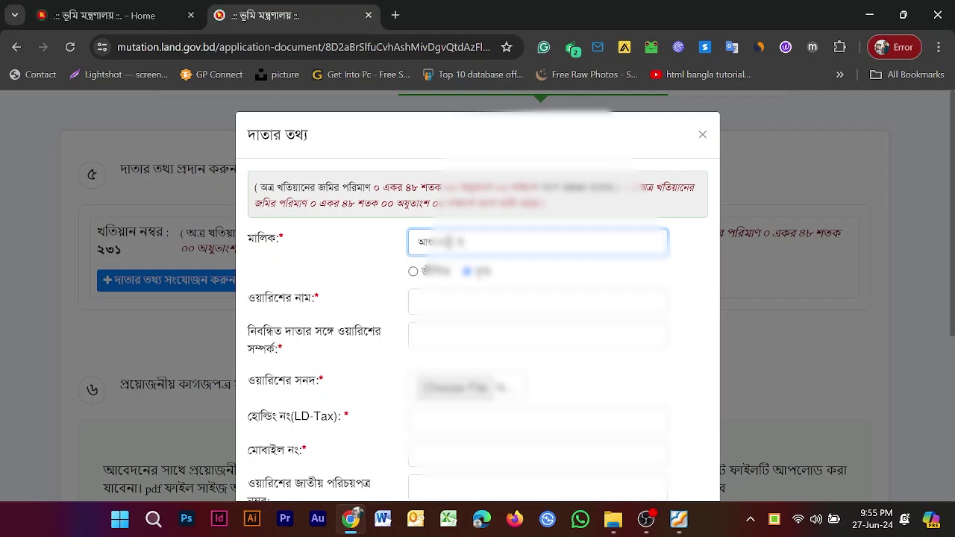
type("ন")
Enter the heir's name and relationship পু in the donor form.
left_click(432, 306)
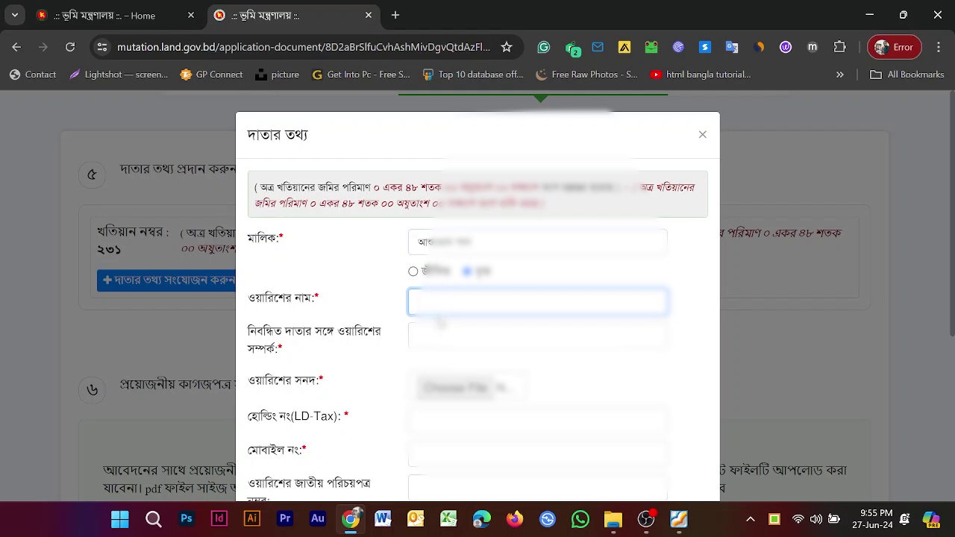
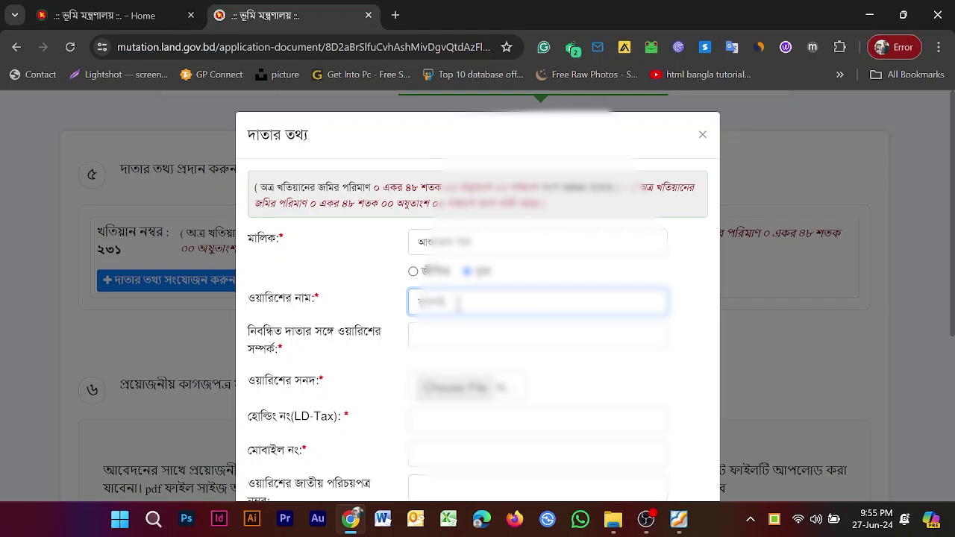
left_click(441, 336)
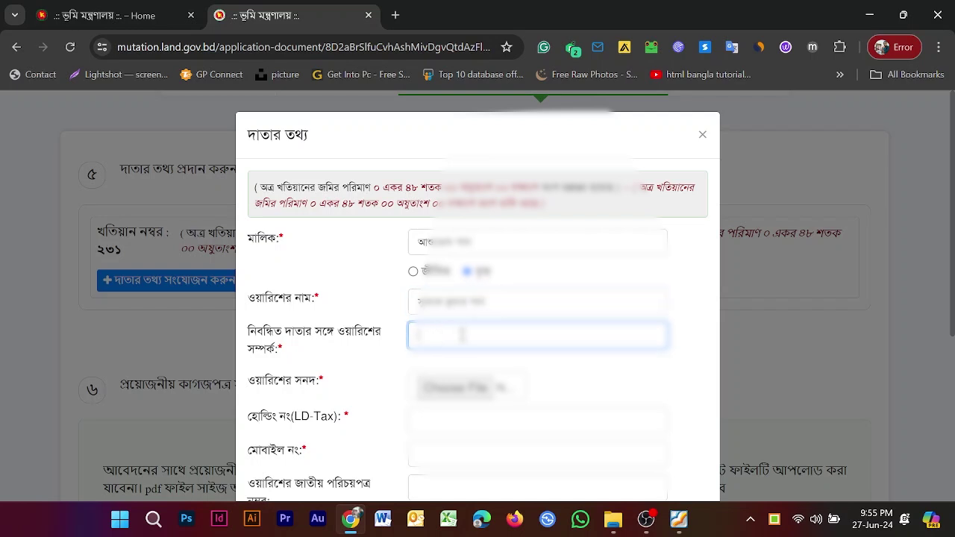
type("পু")
left_click(460, 388)
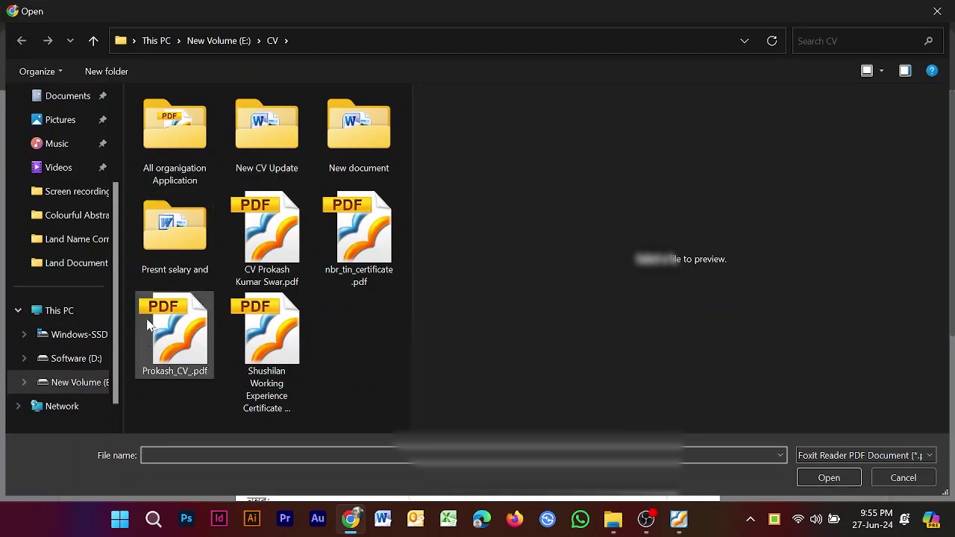
Browse the E: drive's Land Name Correction, Land Document and Dolil folders, then cancel.
left_click(66, 360)
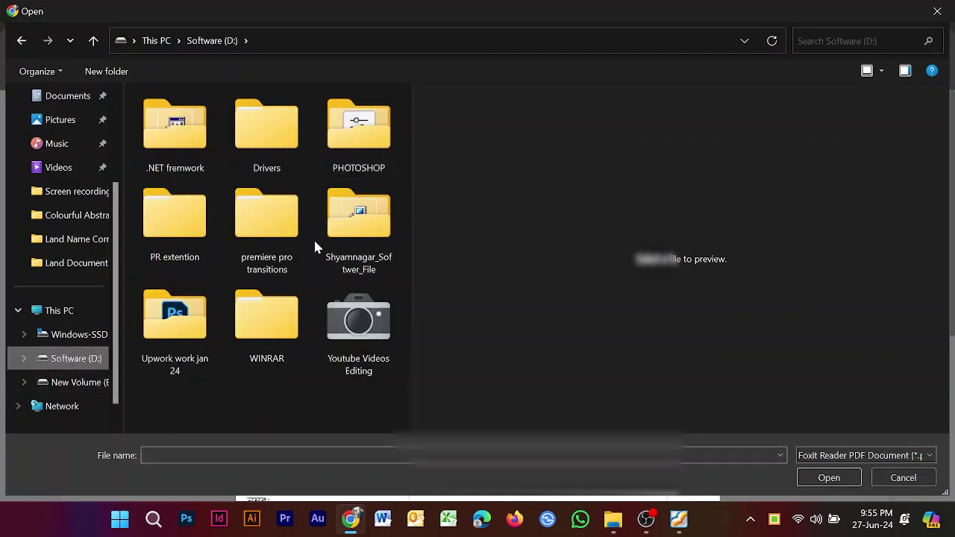
left_click(88, 382)
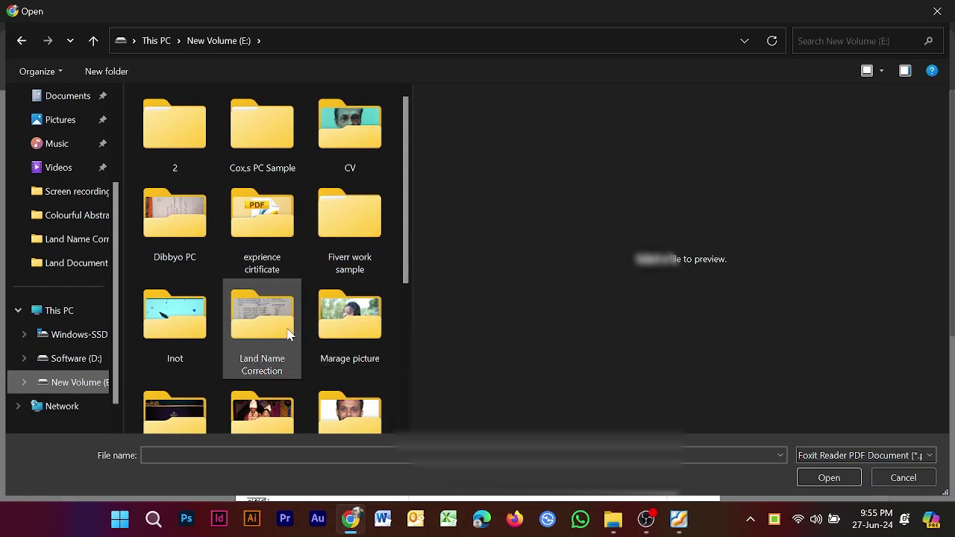
double_click(265, 324)
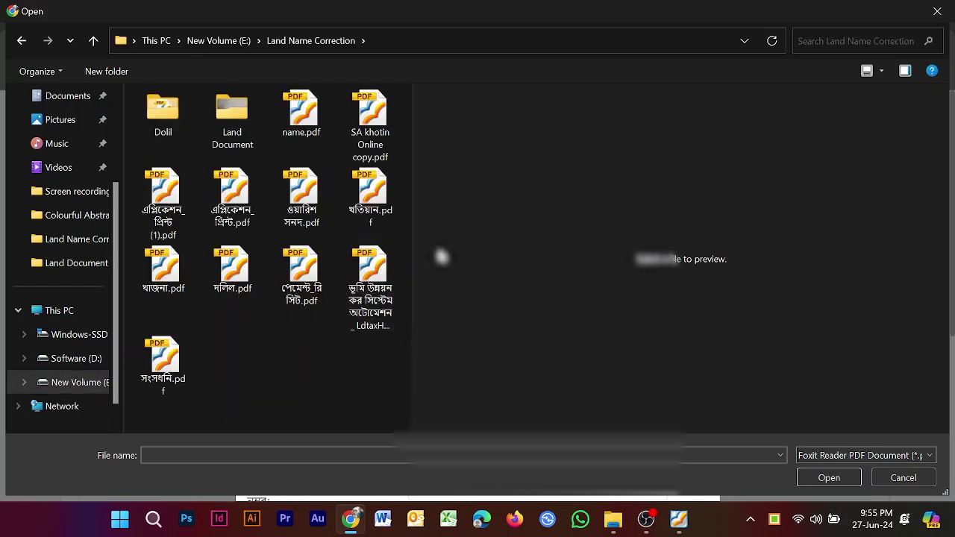
double_click(228, 126)
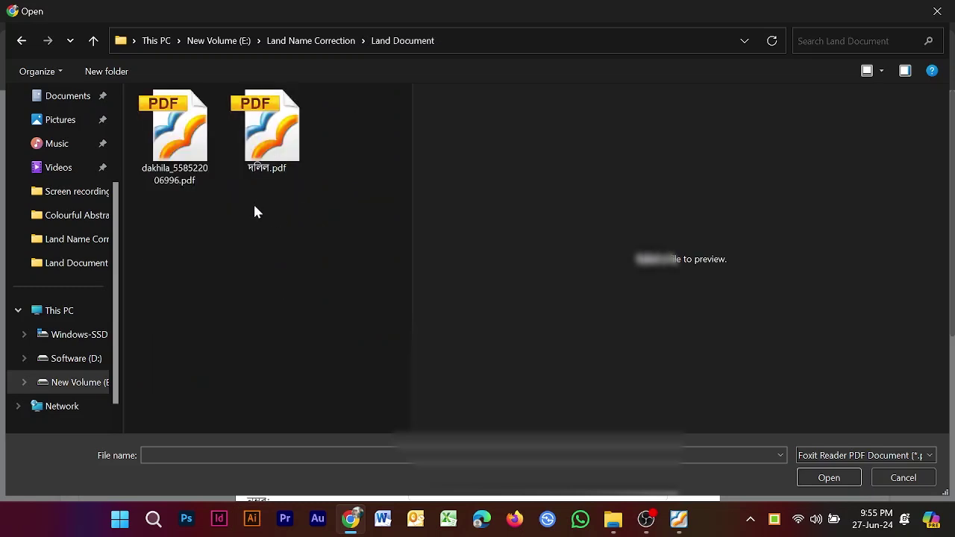
left_click(20, 43)
double_click(164, 117)
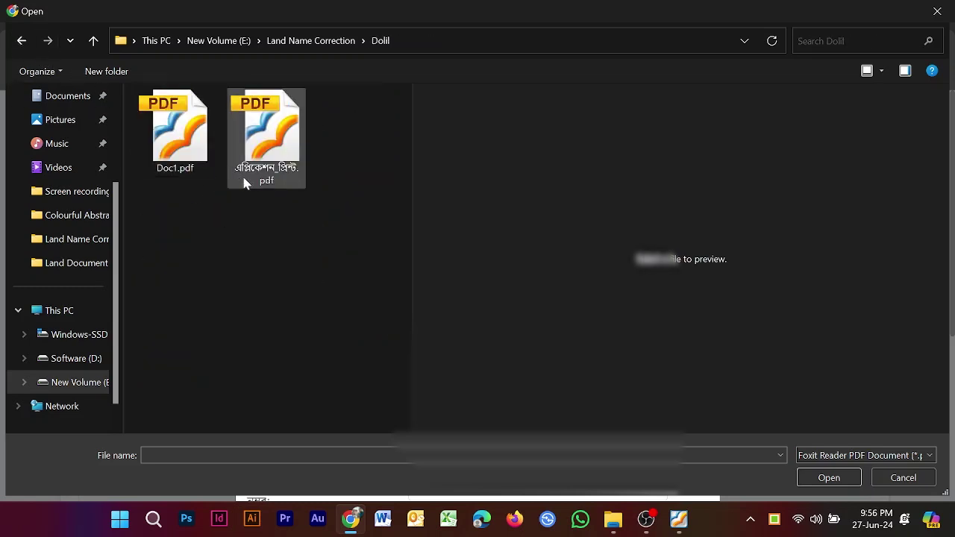
left_click(21, 42)
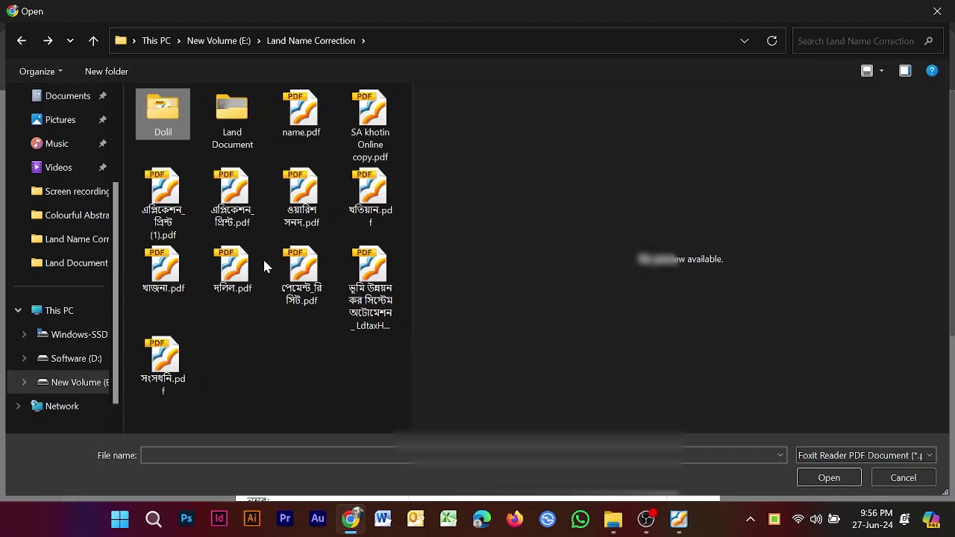
left_click(905, 483)
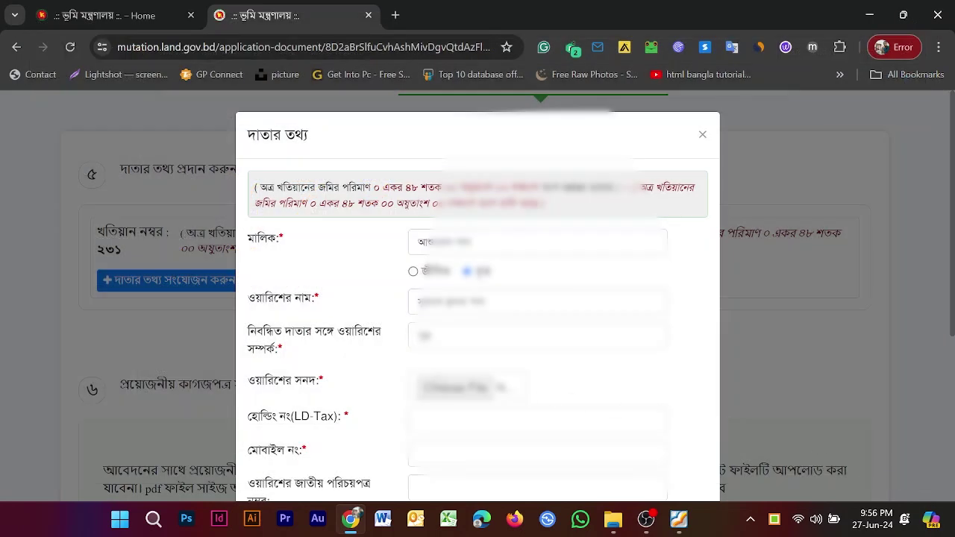
Attach এপ্লিকেশন_প্রিন্ট.pdf from E:\Land Name Correction as the heir certificate.
left_click(458, 389)
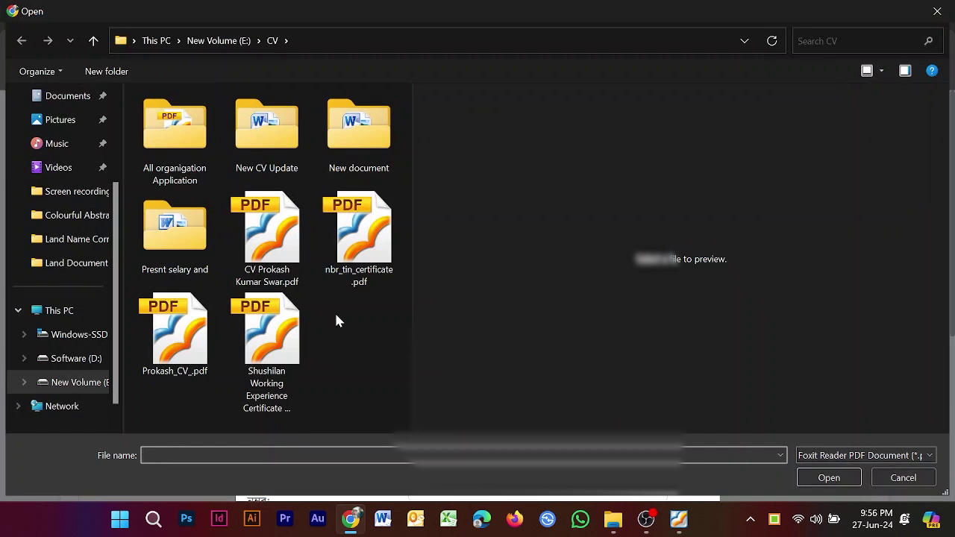
double_click(361, 173)
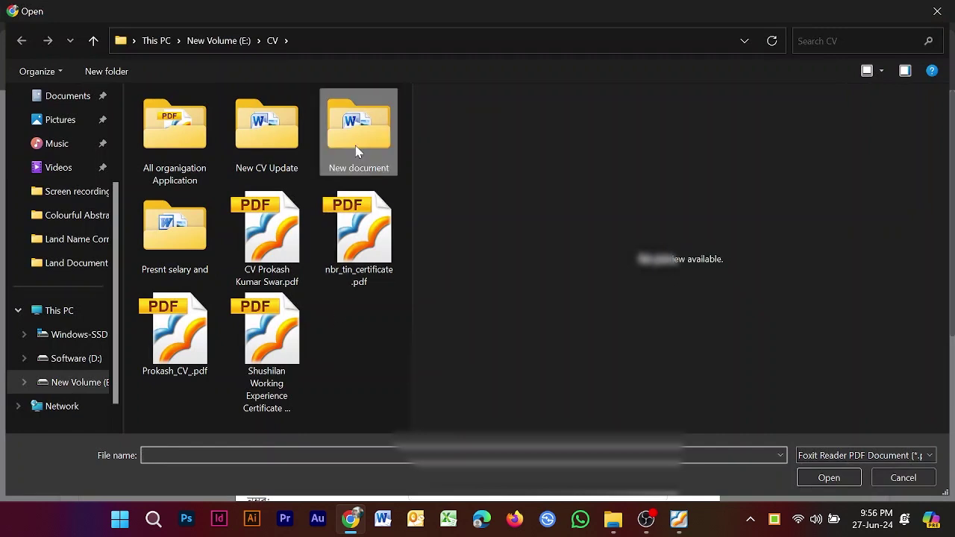
left_click(21, 41)
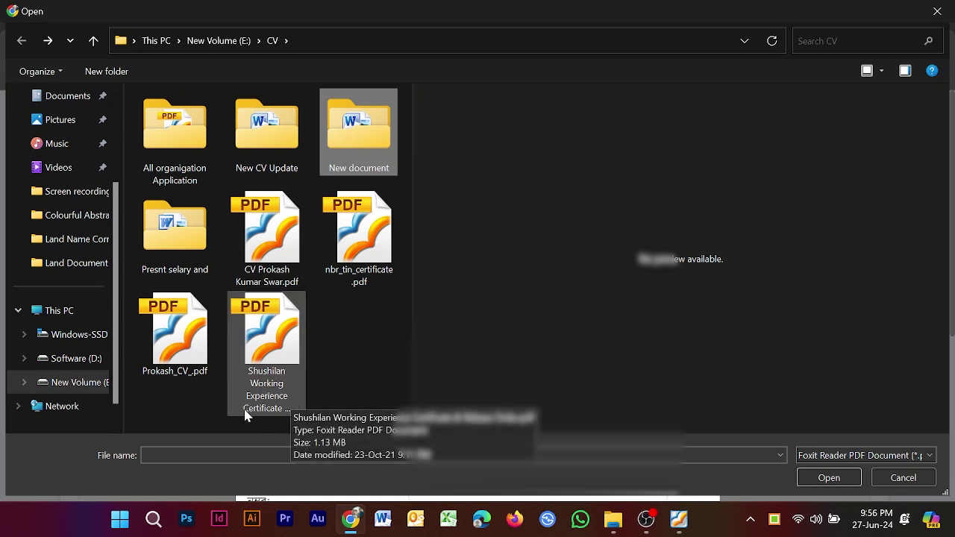
left_click(83, 362)
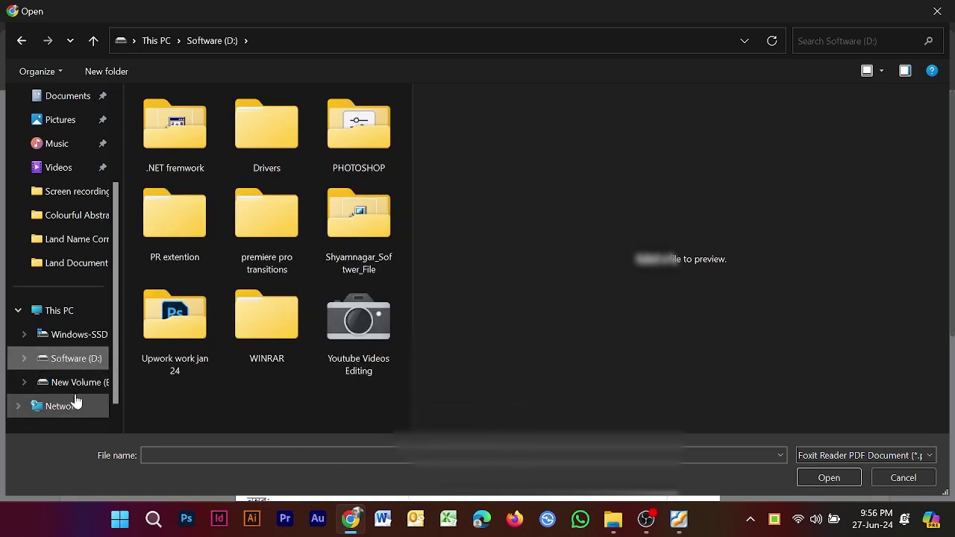
left_click(76, 401)
left_click(75, 358)
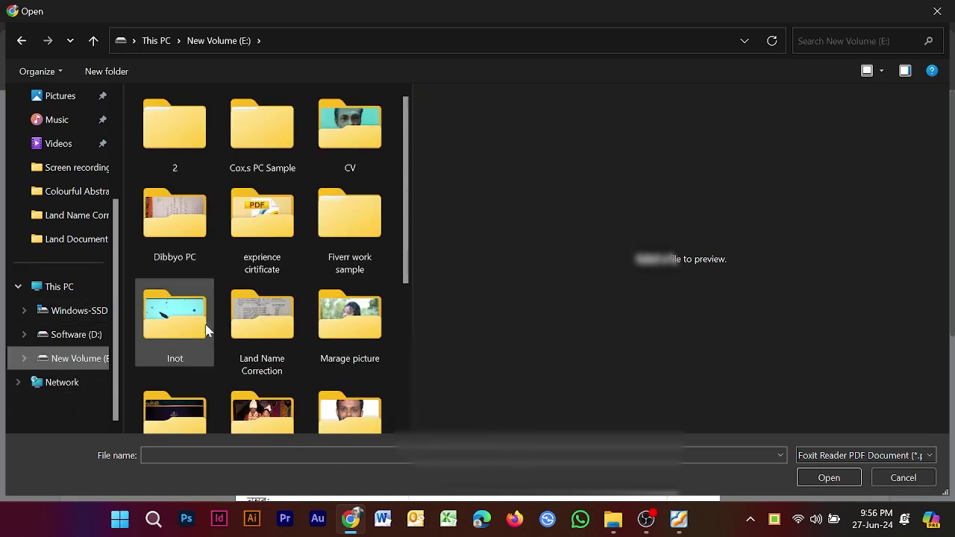
double_click(260, 324)
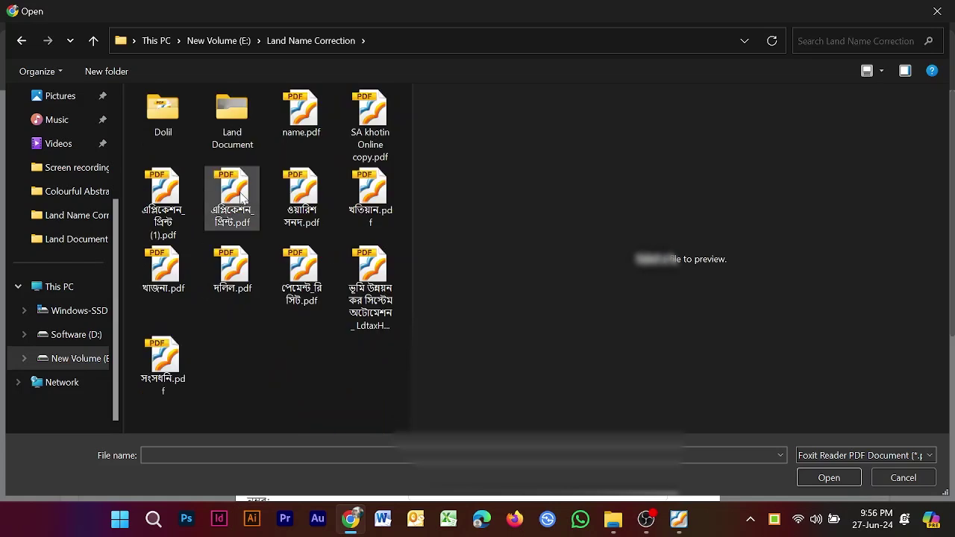
double_click(242, 196)
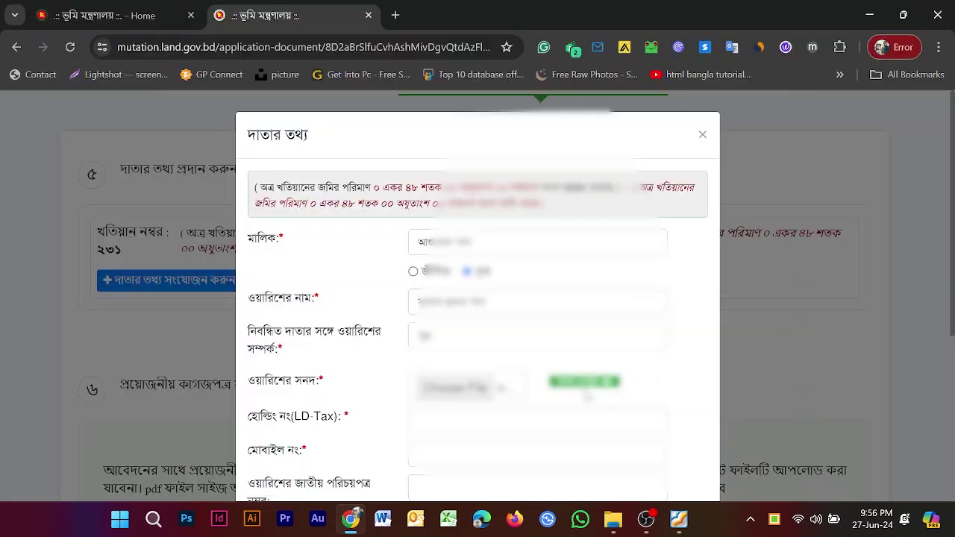
Enter holding number ২৩১, the mobile number and the heir's national ID number.
left_click(444, 419)
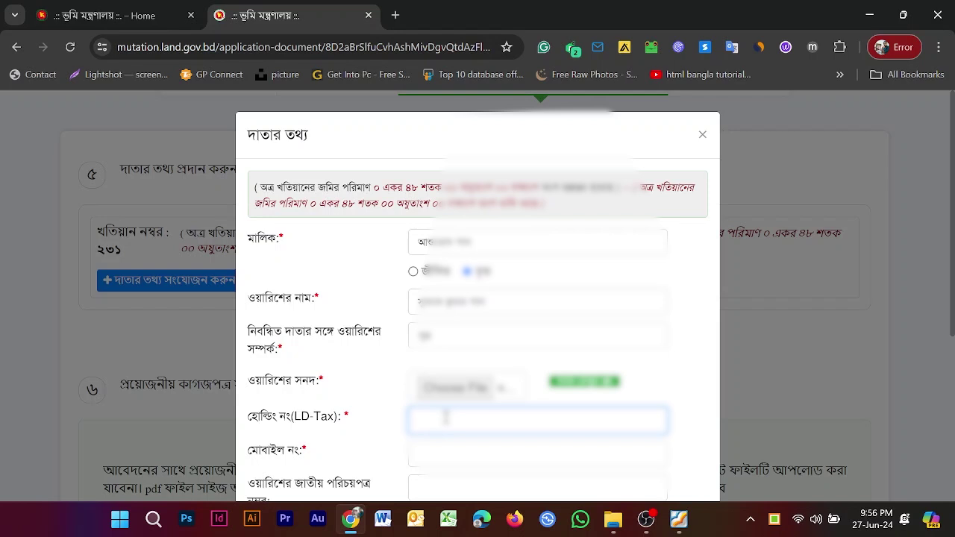
scroll(445, 418, "down", 4)
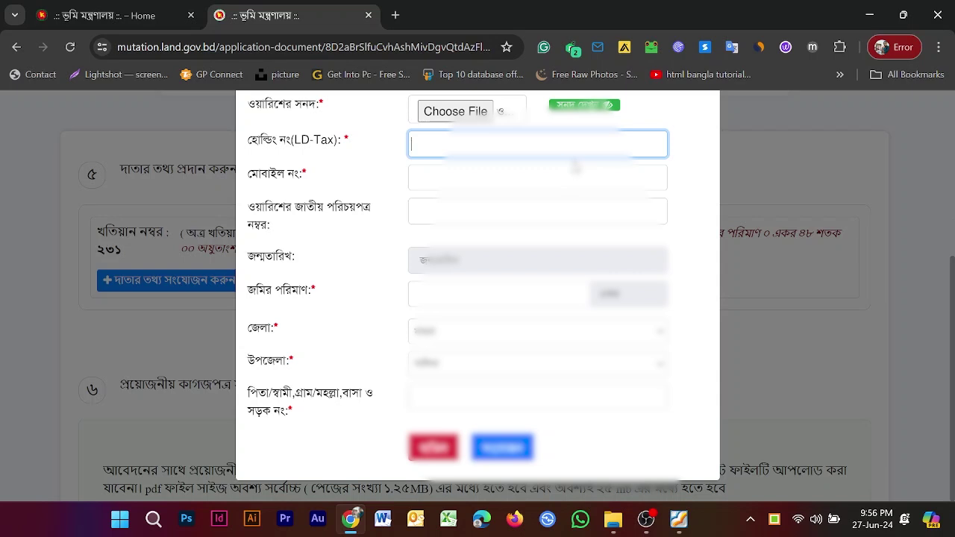
key("Tab")
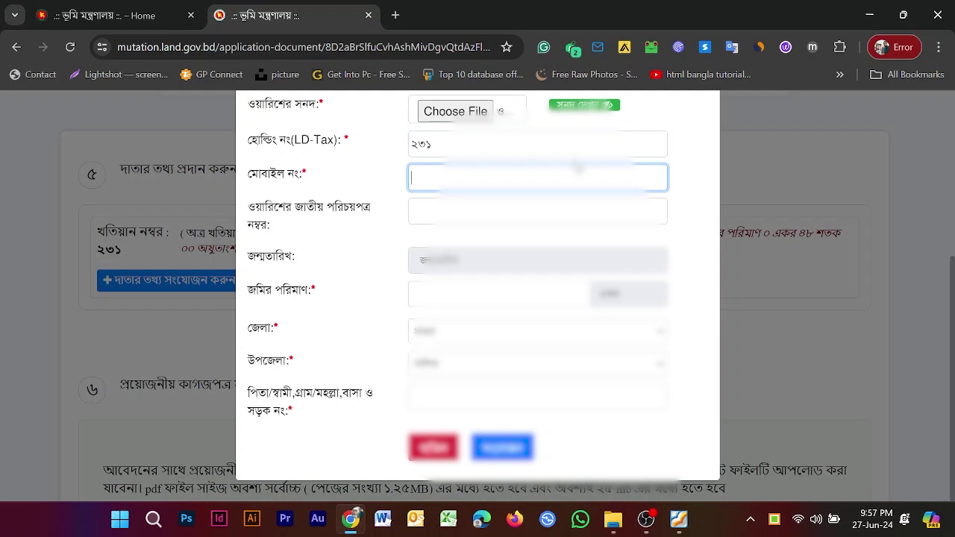
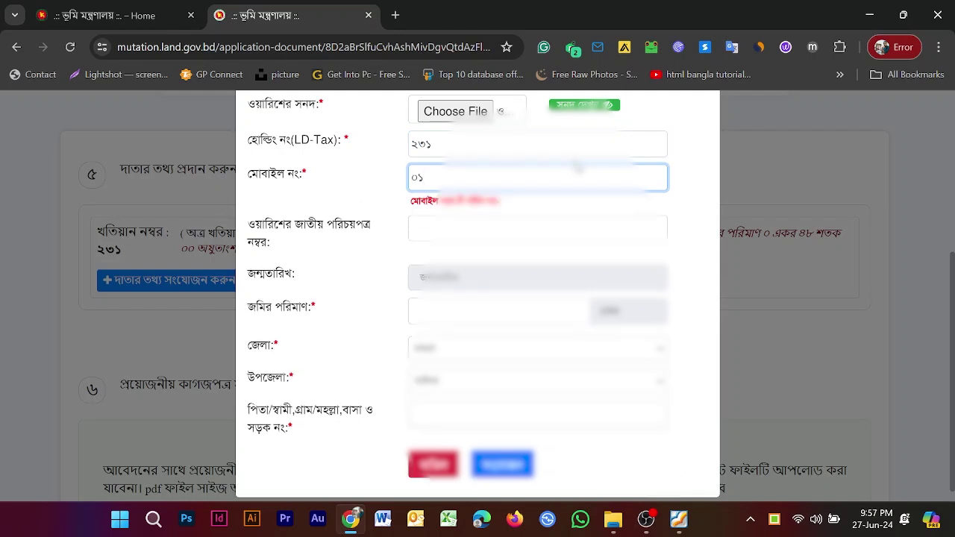
key("Tab")
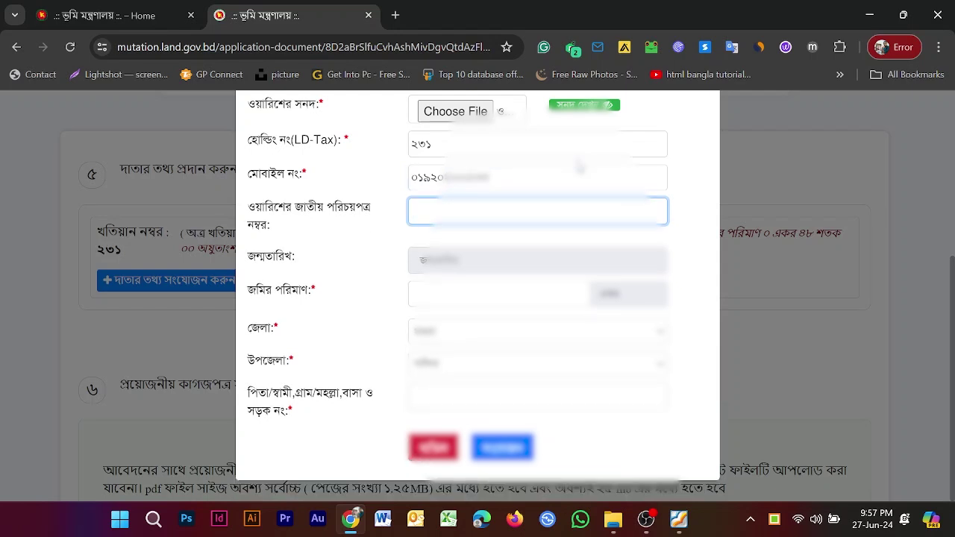
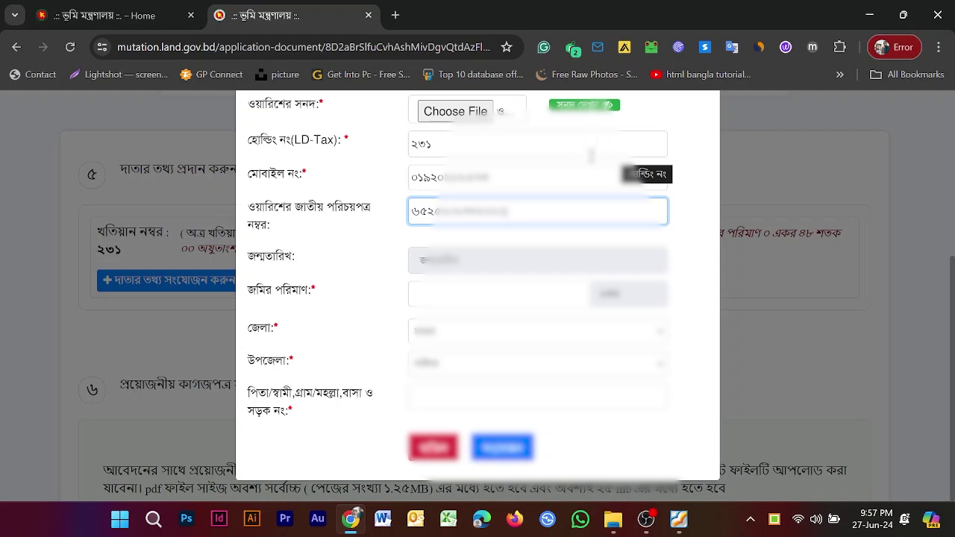
Set the heir's date of birth to a July day, nine years back in the calendar.
left_click(451, 257)
left_click(501, 290)
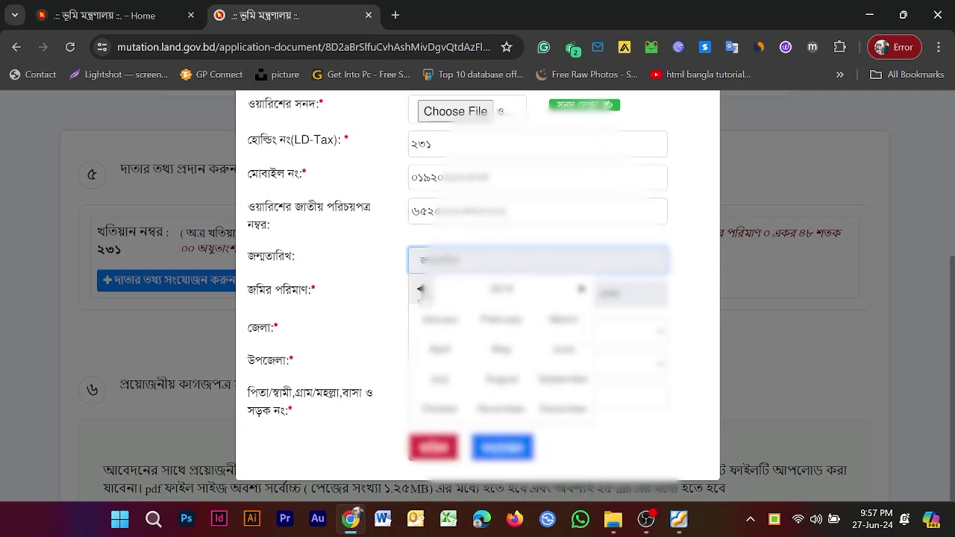
left_click(420, 289)
left_click(420, 289)
left_click(420, 289)
left_click(420, 289)
left_click(420, 289)
left_click(420, 289)
left_click(420, 289)
left_click(420, 289)
left_click(420, 289)
left_click(458, 389)
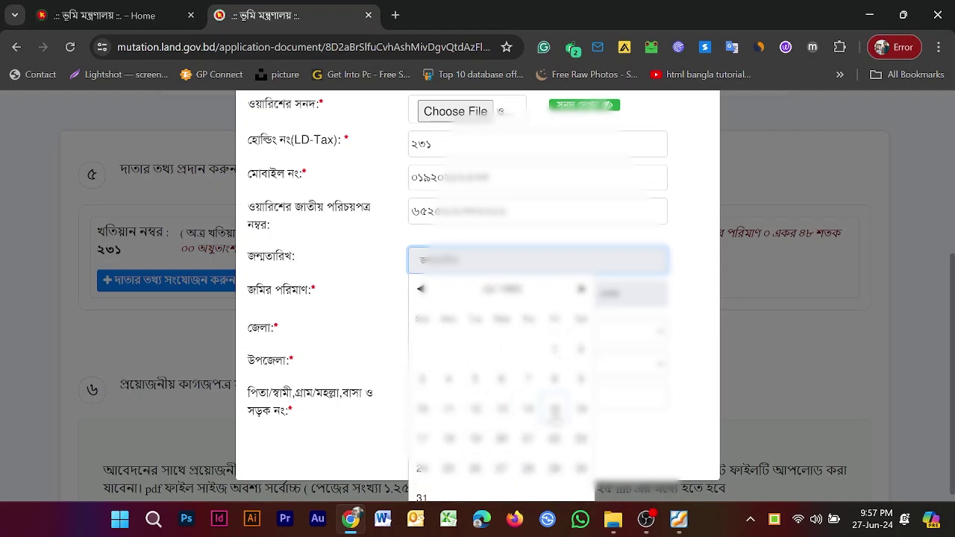
left_click(565, 409)
left_click(497, 290)
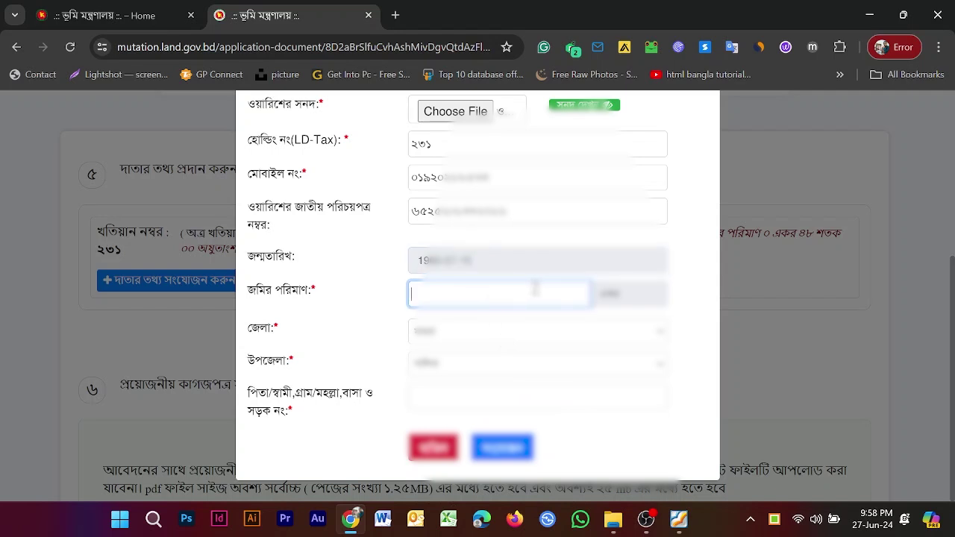
Enter land amount .8 and type the heir's address.
type(".8")
left_click(683, 308)
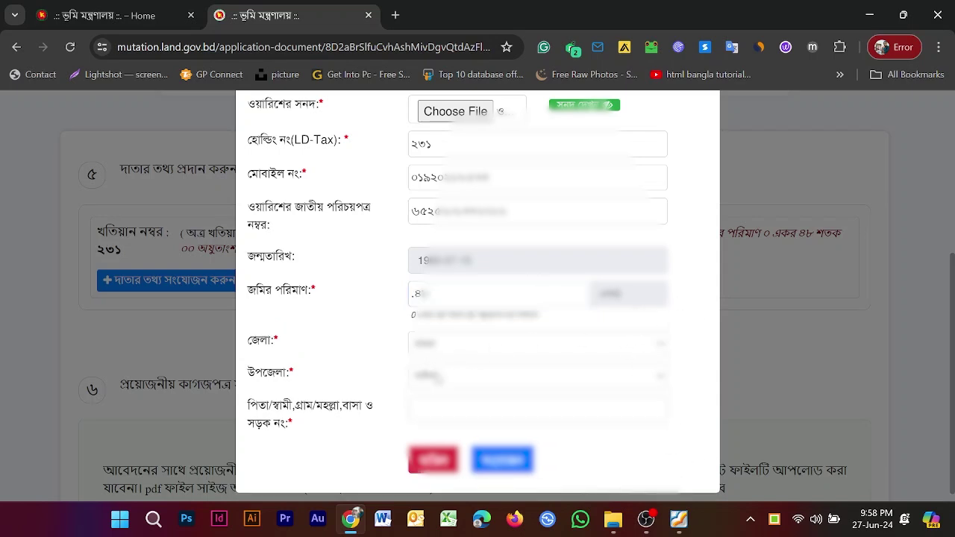
left_click(440, 413)
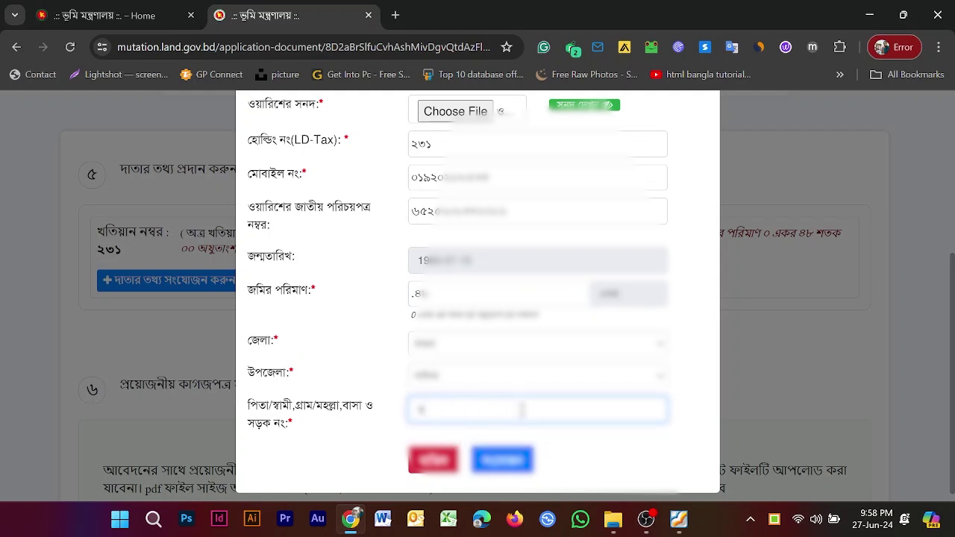
type("গ্রামঃপুর")
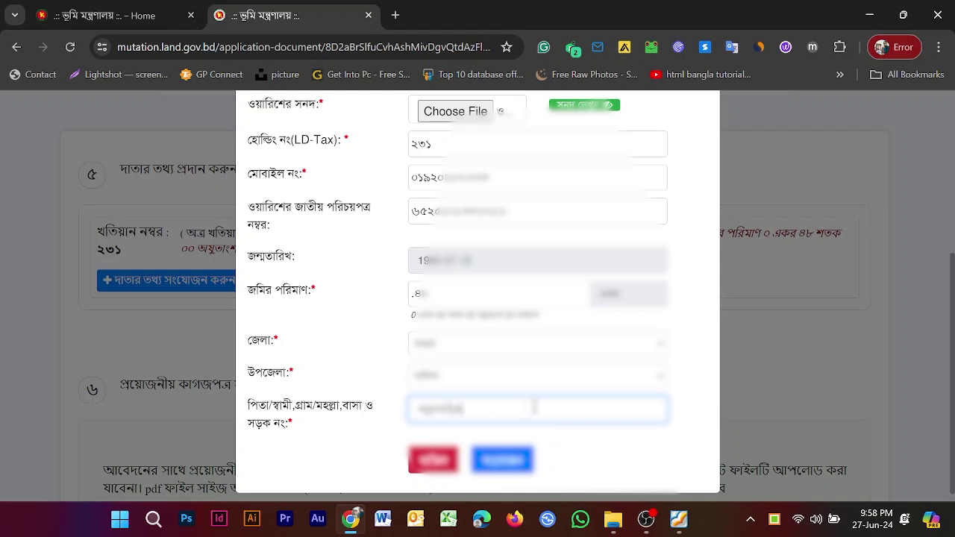
Choose the heir's district and upazila, then add a comma to the address.
left_click(487, 348)
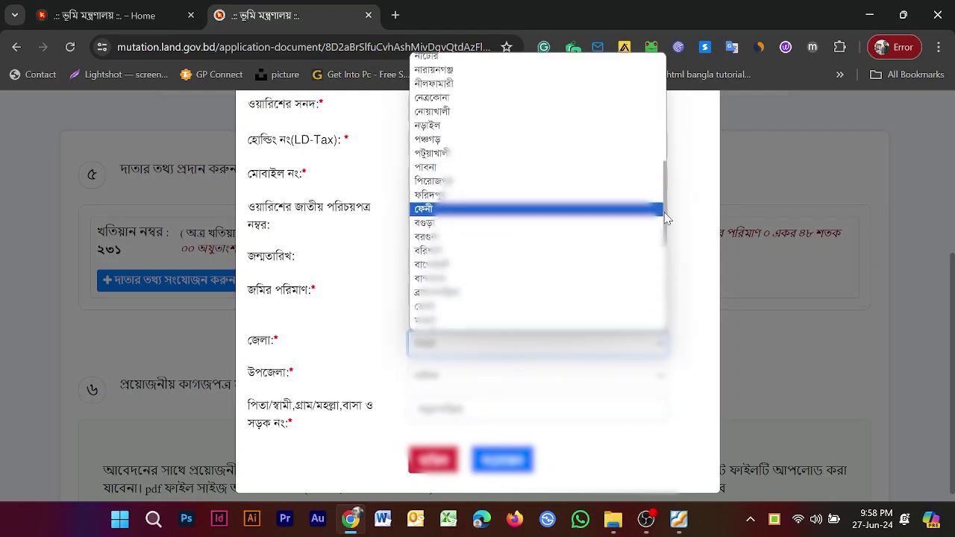
scroll(666, 216, "down", 3)
scroll(537, 194, "down", 3)
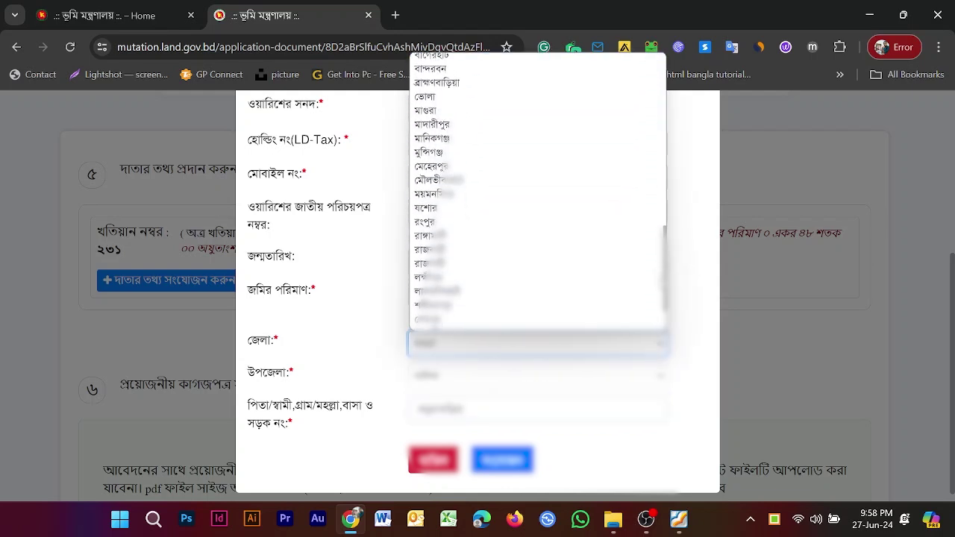
scroll(658, 230, "up", 5)
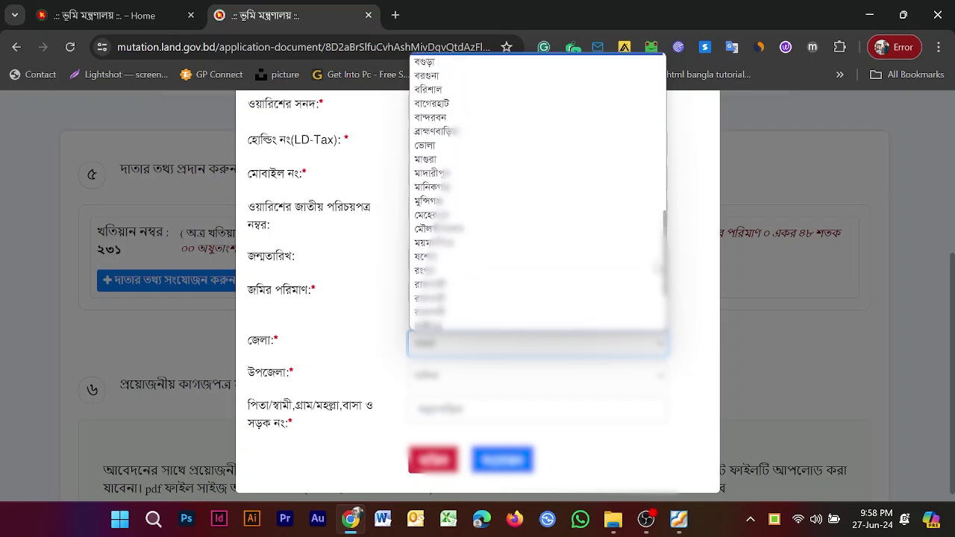
scroll(654, 212, "up", 1)
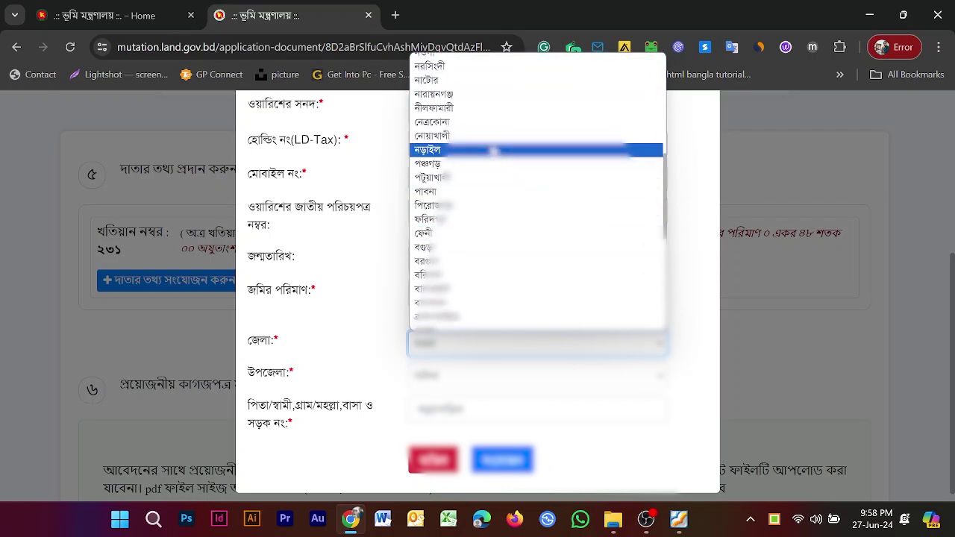
left_click(489, 149)
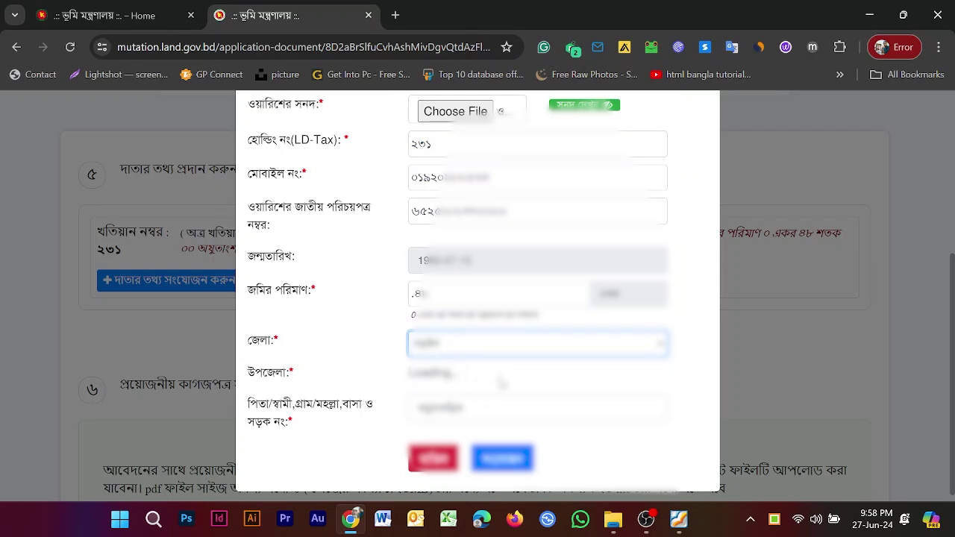
left_click(494, 379)
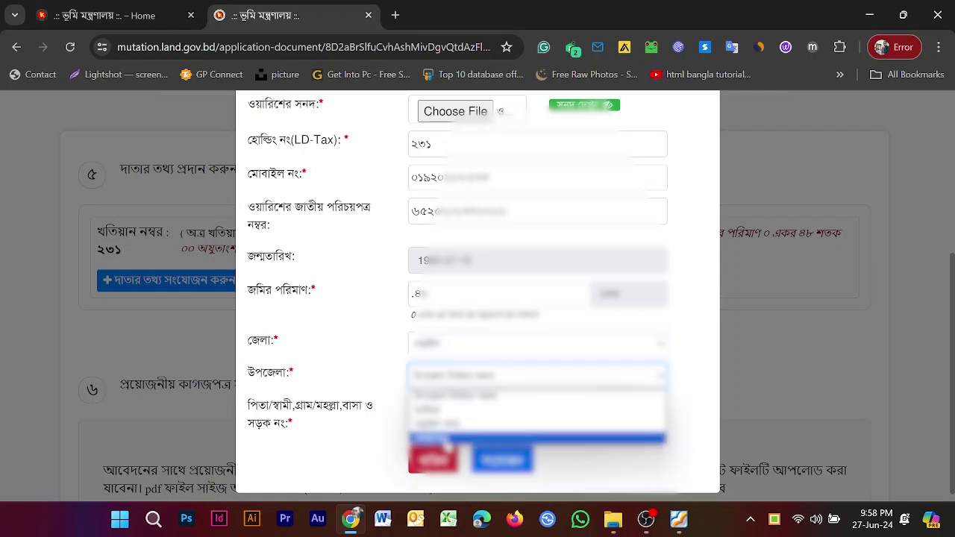
left_click(457, 410)
left_click(475, 412)
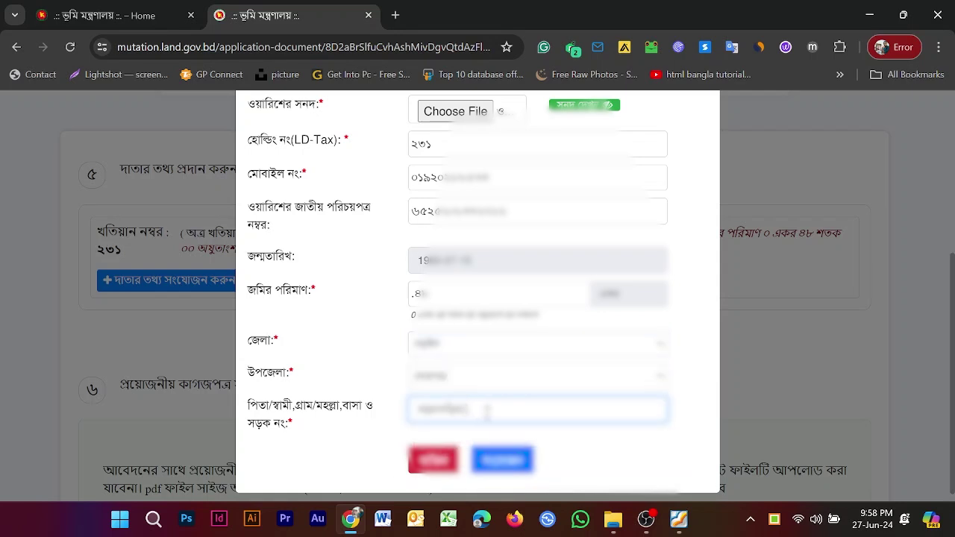
type(",")
Add the heir to the donor table and attach দলিল.pdf to the required-document rows.
left_click(508, 464)
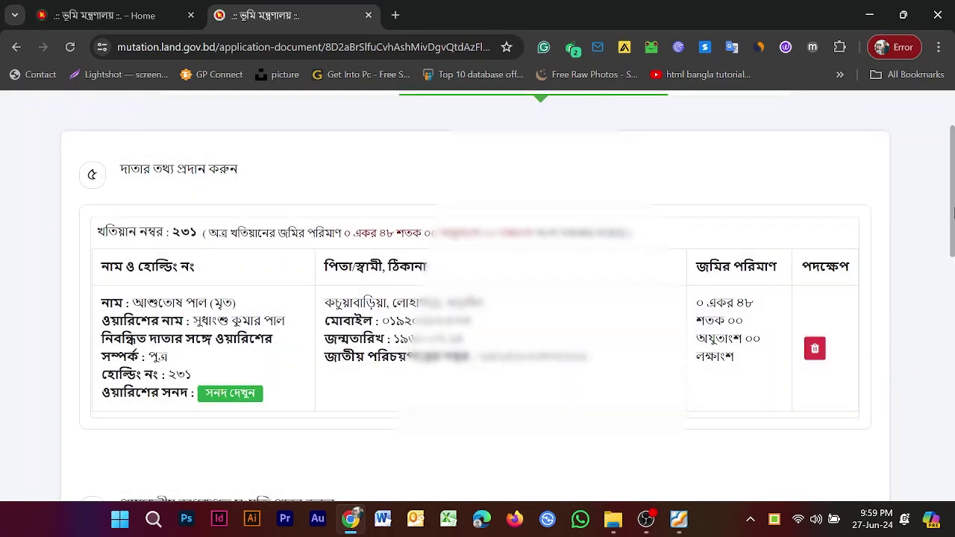
scroll(953, 233, "down", 2)
left_click_drag(954, 233, 952, 351)
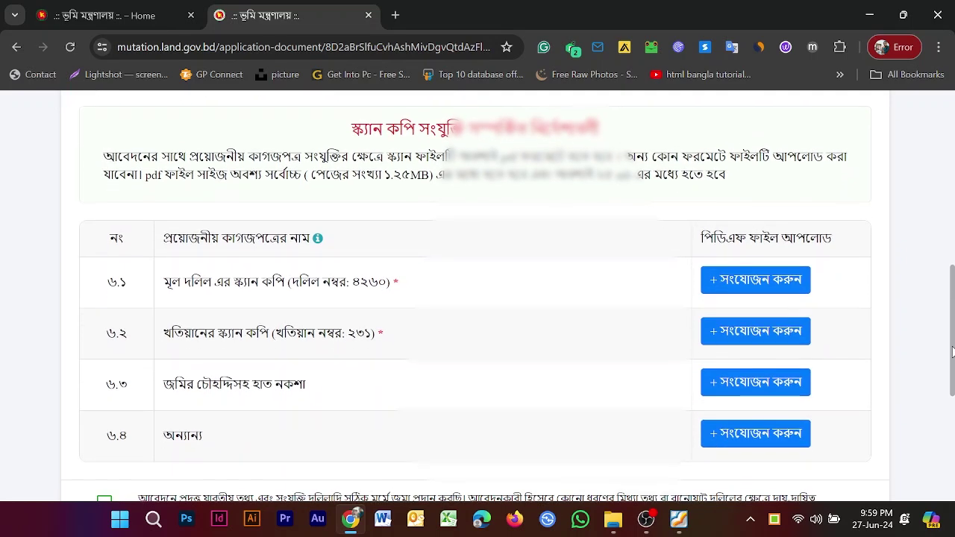
left_click(737, 278)
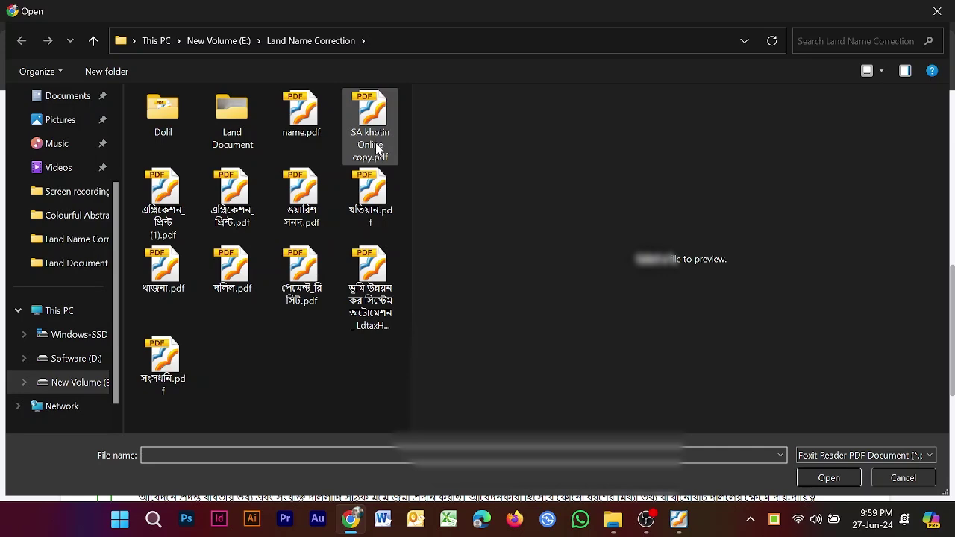
double_click(231, 268)
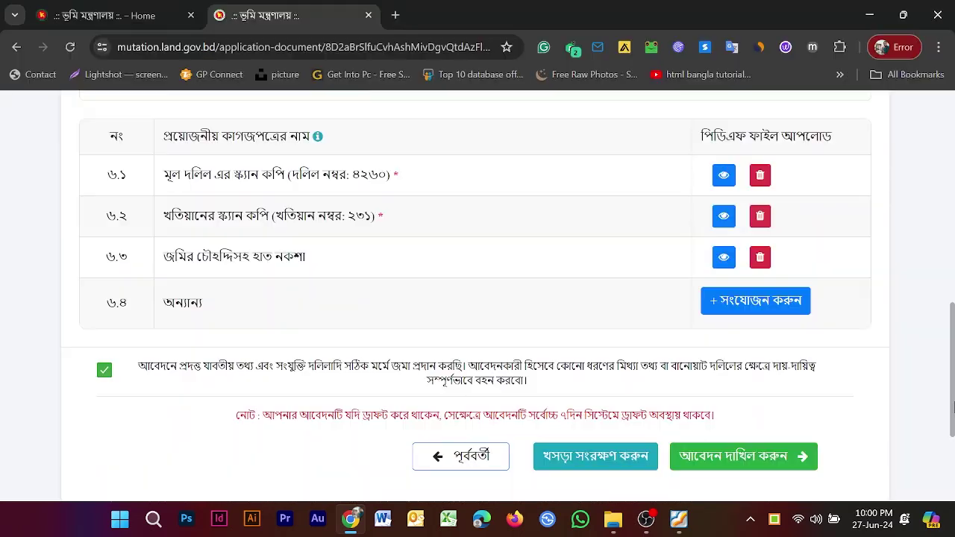
Save the application as a draft and select the issued tracking number.
left_click(587, 463)
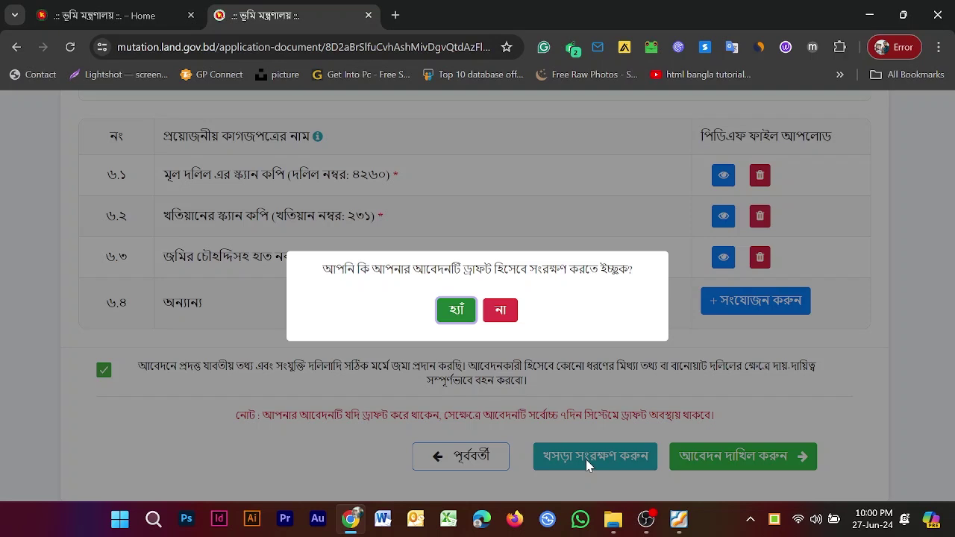
left_click(459, 313)
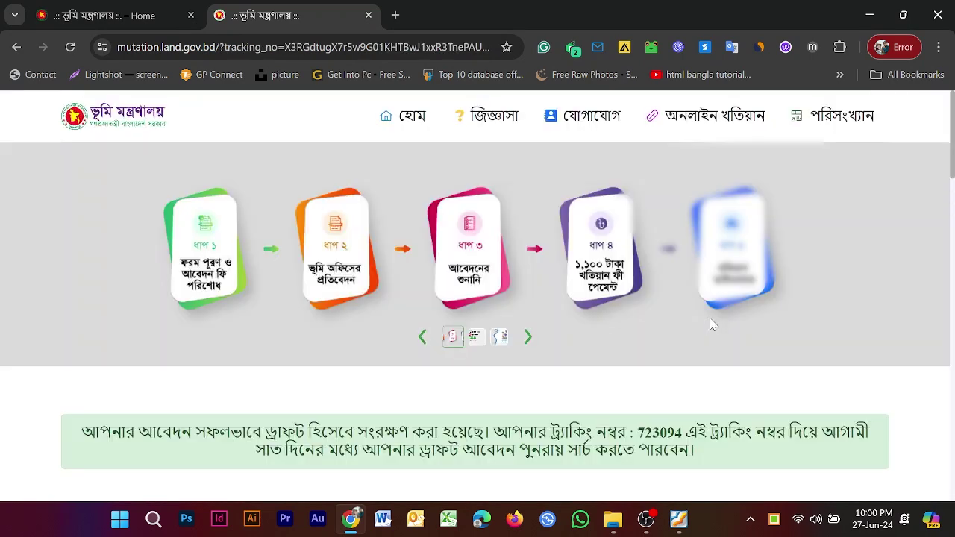
left_click(651, 432)
scroll(953, 147, "down", 3)
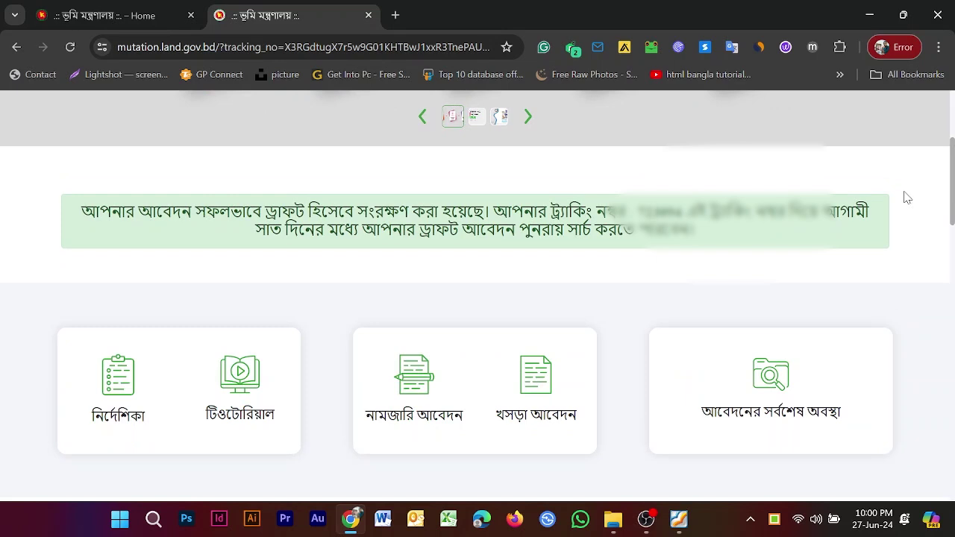
double_click(649, 213)
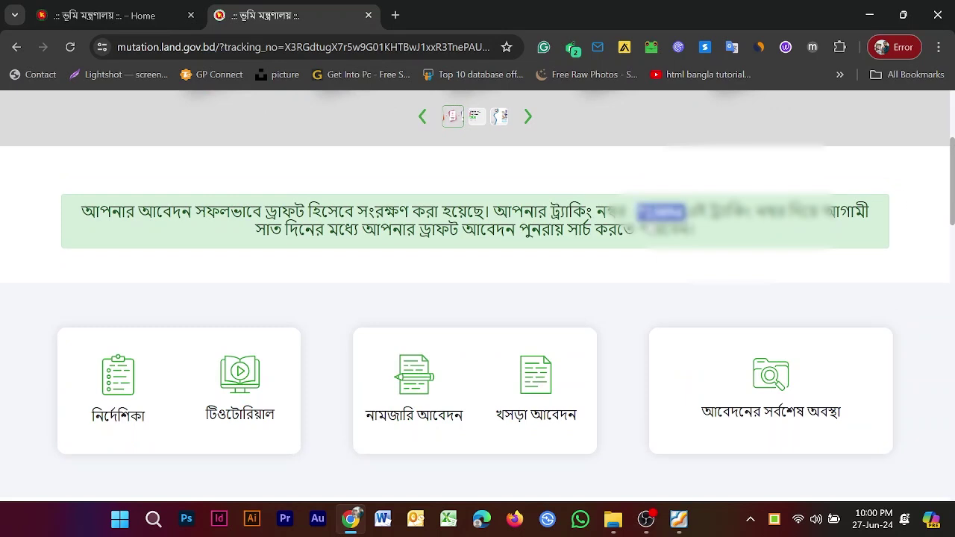
Open the খসড়া আবেদন search and autofill the saved tracking number.
left_click(520, 393)
left_click(407, 208)
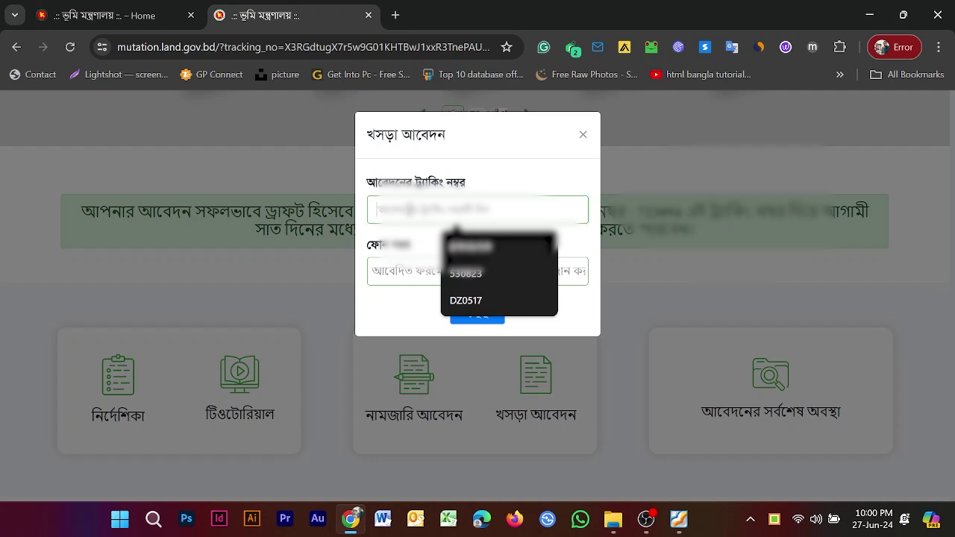
left_click(461, 245)
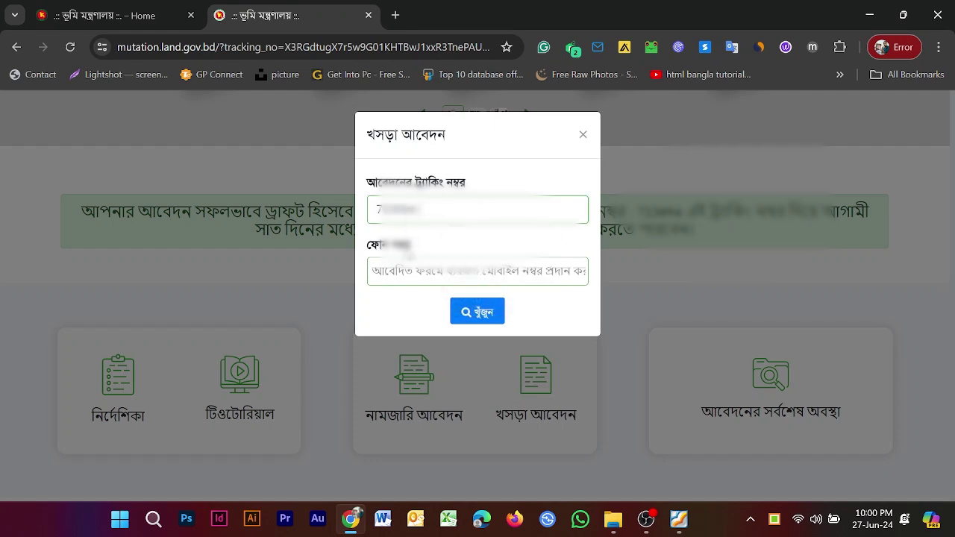
Find the draft using the applicant's mobile number, then verify its court-fee and mobile numbers.
left_click(398, 272)
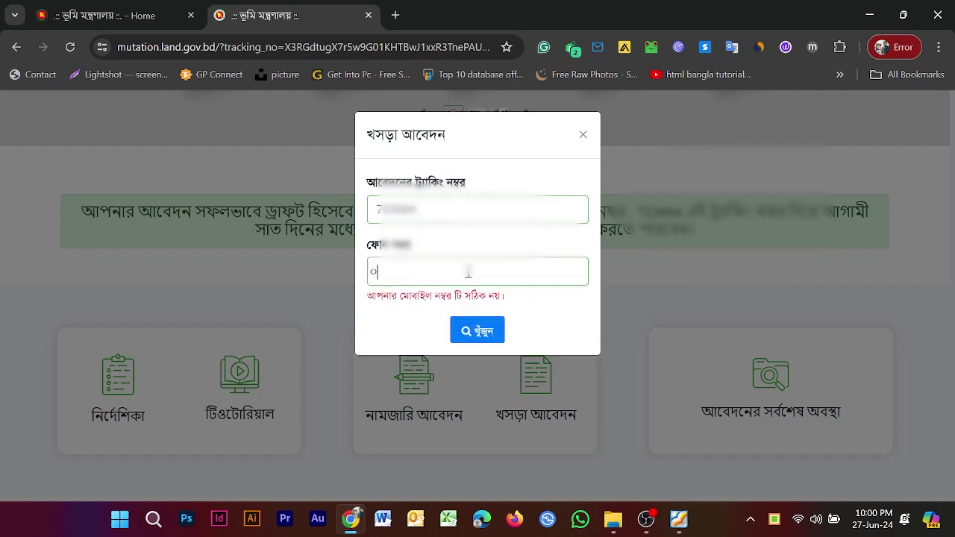
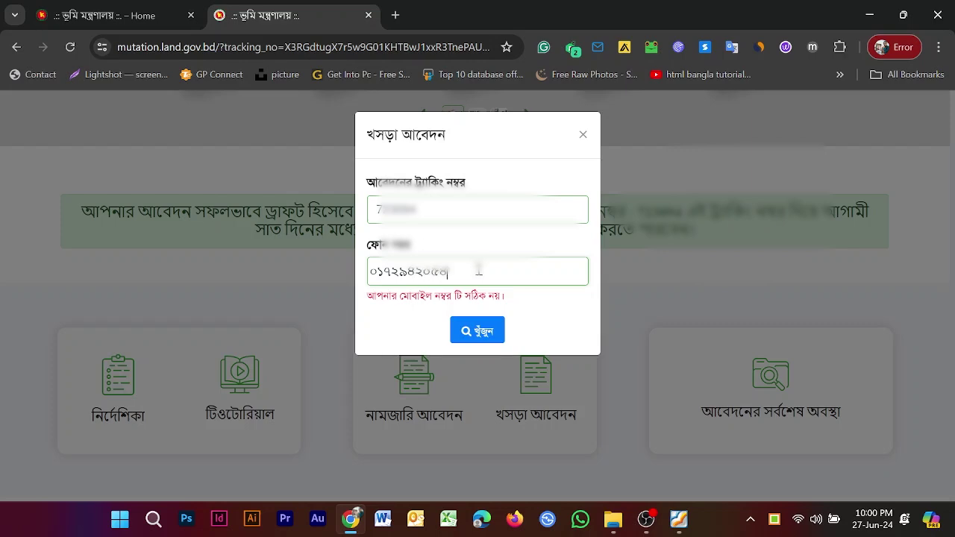
left_click(498, 328)
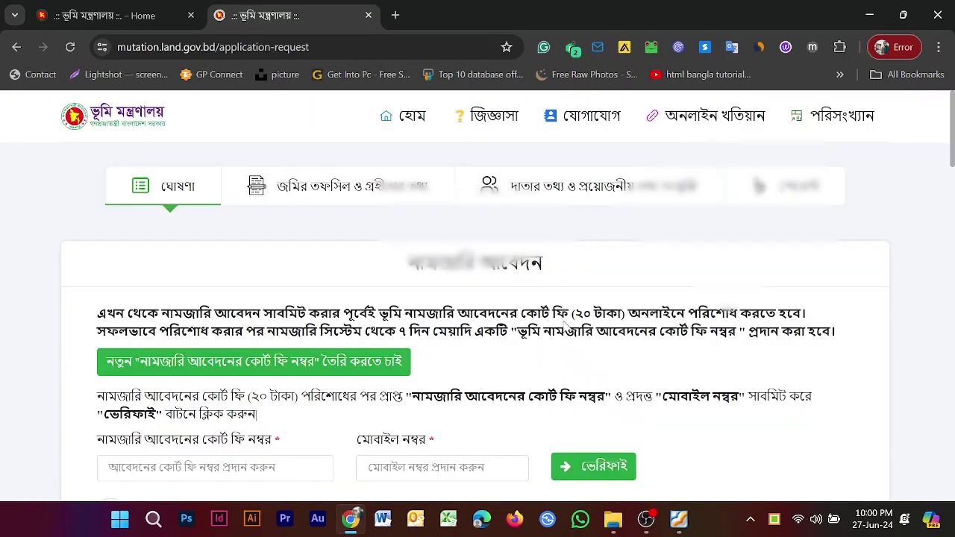
scroll(952, 161, "down", 4)
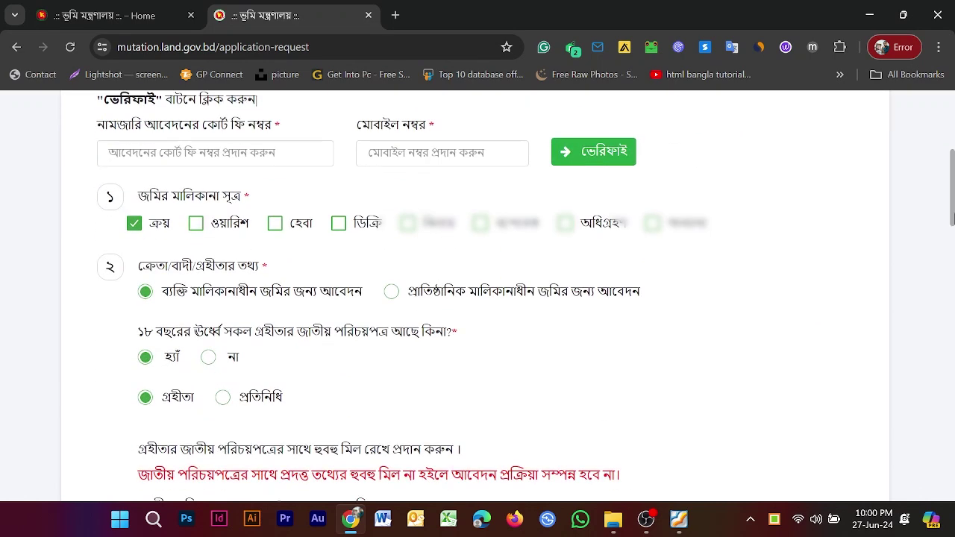
left_click(186, 135)
left_click(211, 236)
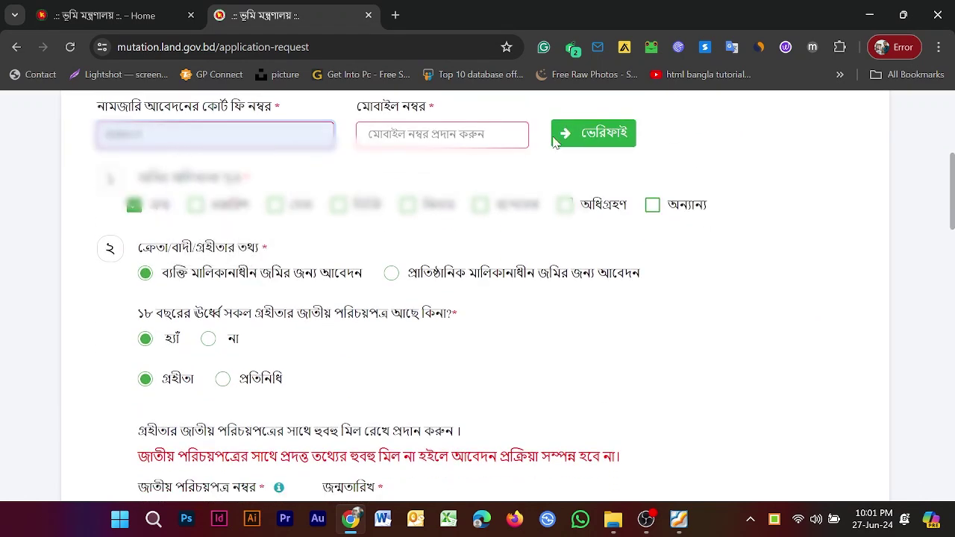
left_click(442, 138)
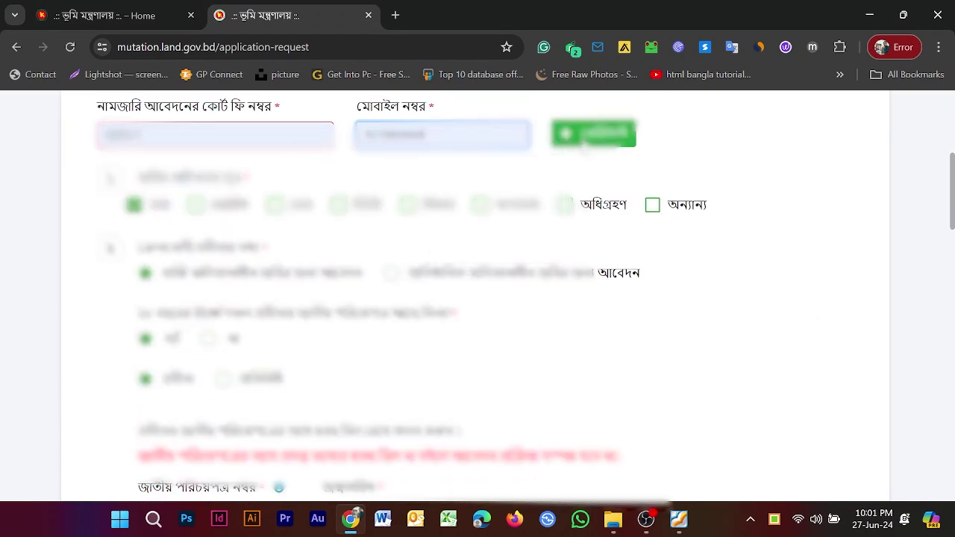
scroll(623, 403, "down", 10)
left_click(539, 351)
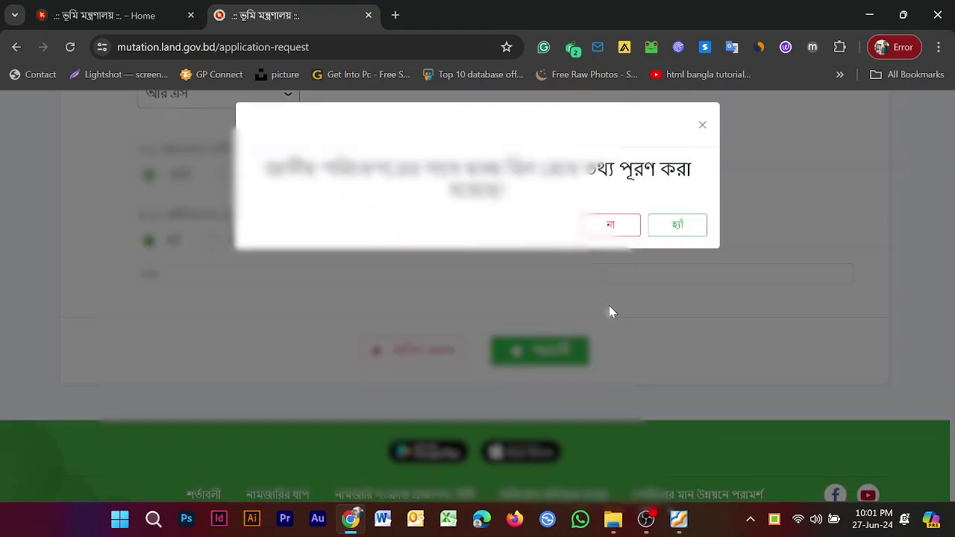
left_click(676, 227)
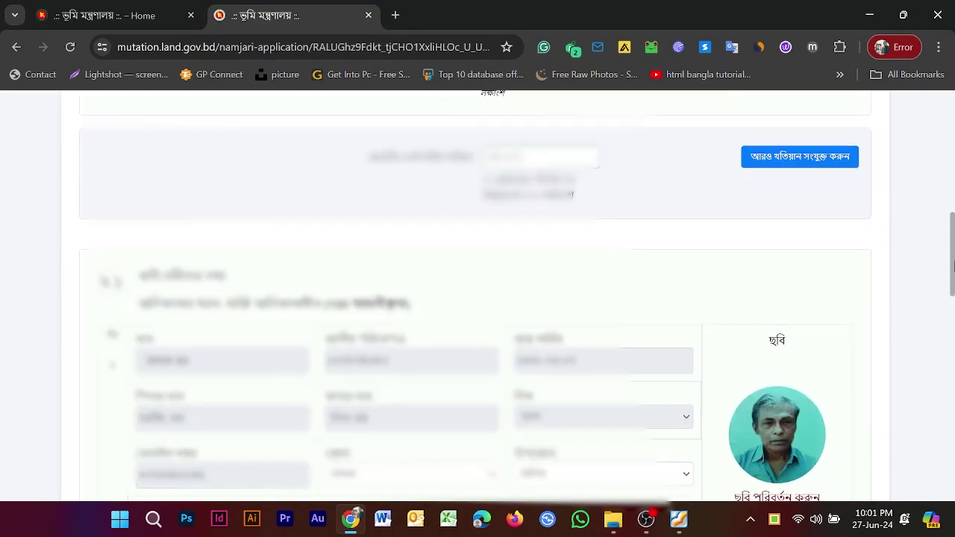
Move through the form pages and save the reopened application as a draft again.
scroll(477, 299, "down", 10)
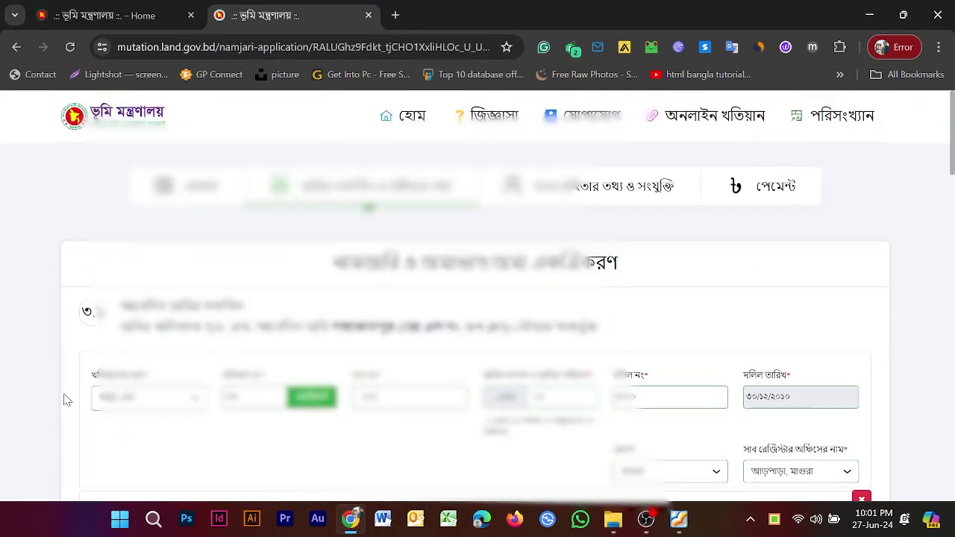
left_click_drag(120, 305, 622, 332)
left_click_drag(952, 158, 953, 298)
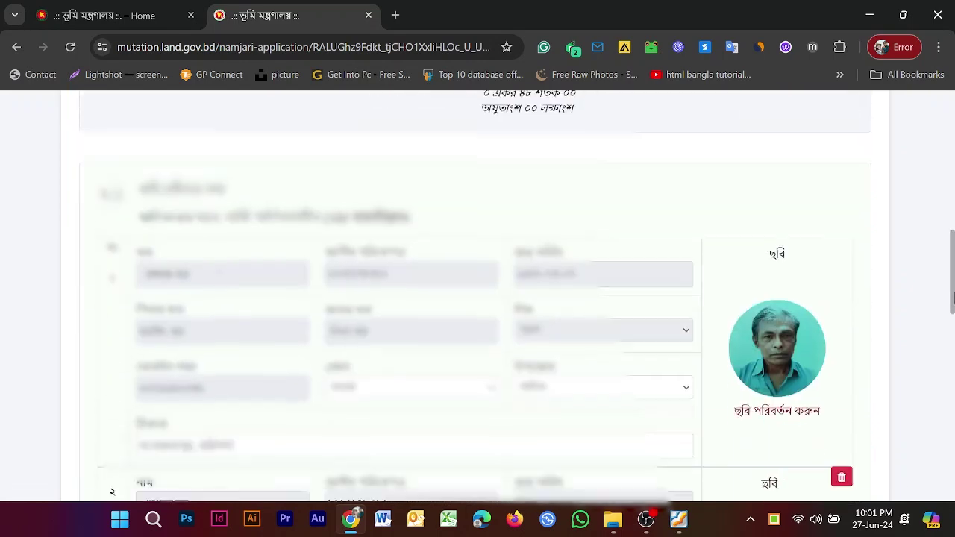
left_click_drag(138, 216, 414, 217)
scroll(805, 361, "down", 2)
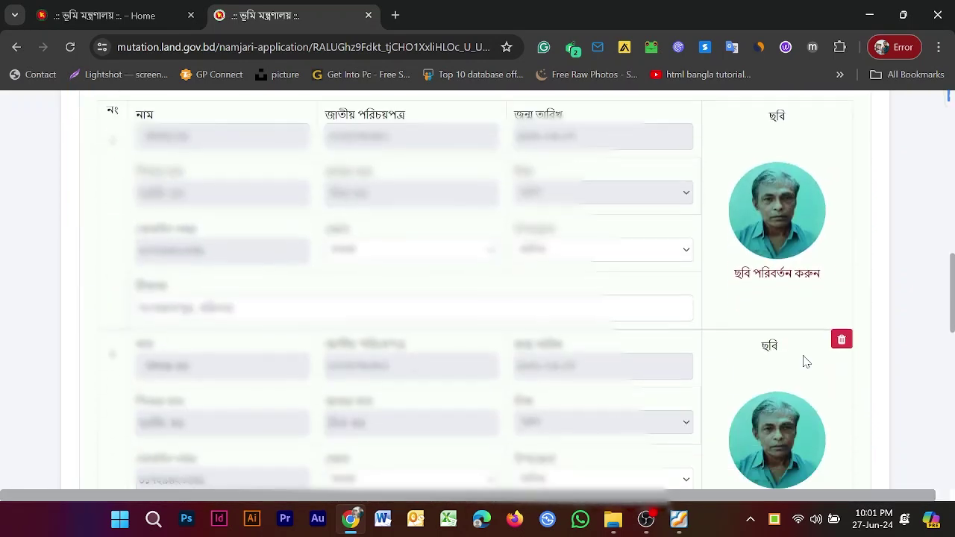
scroll(804, 361, "down", 1)
left_click_drag(953, 328, 950, 409)
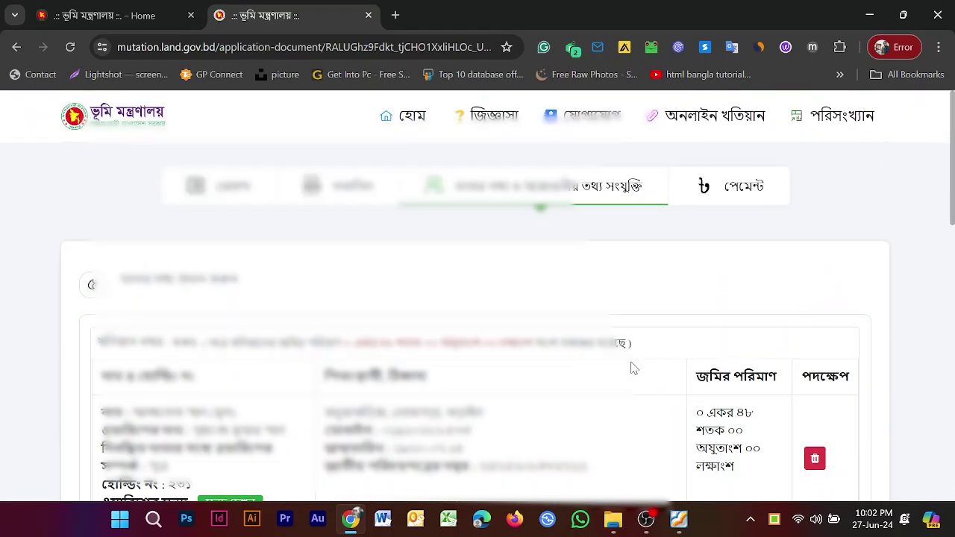
left_click_drag(953, 186, 954, 273)
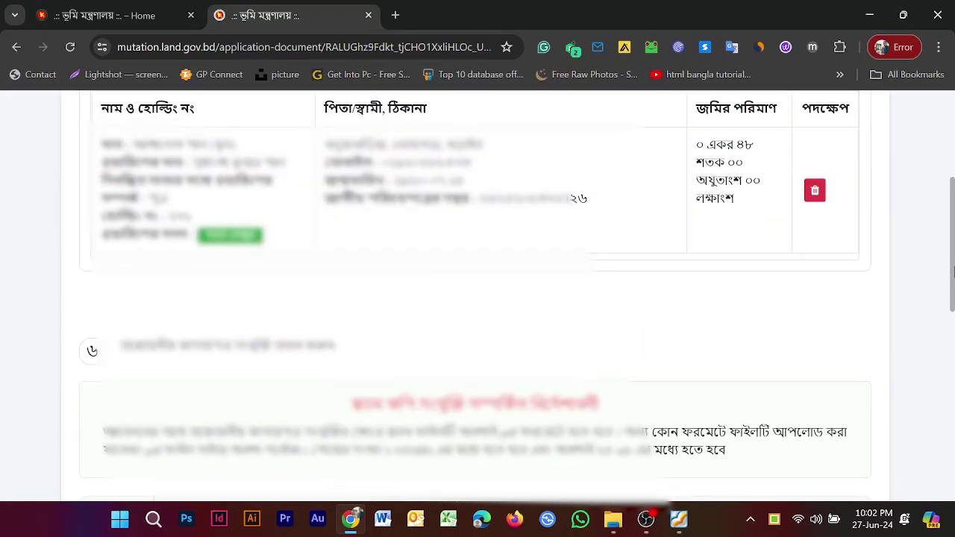
scroll(929, 281, "down", 5)
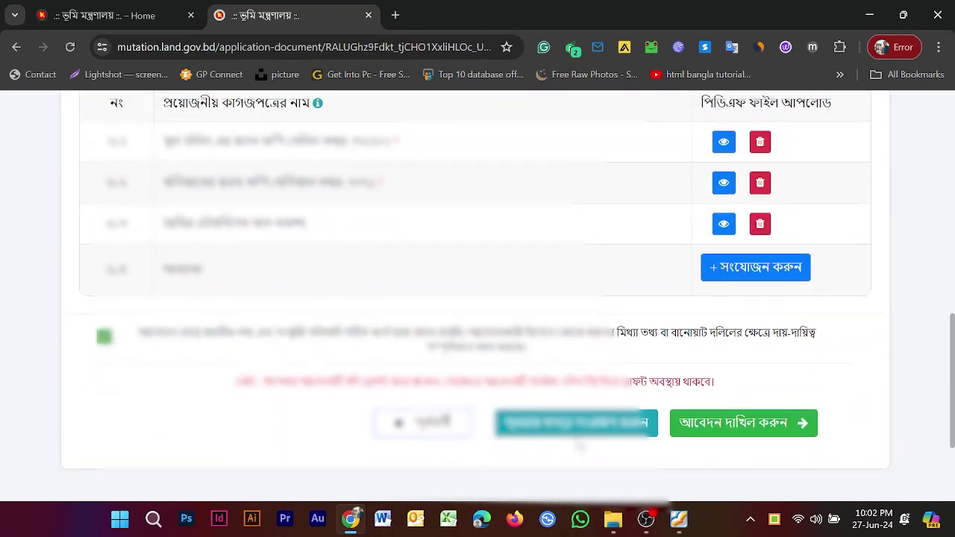
left_click(581, 431)
double_click(656, 432)
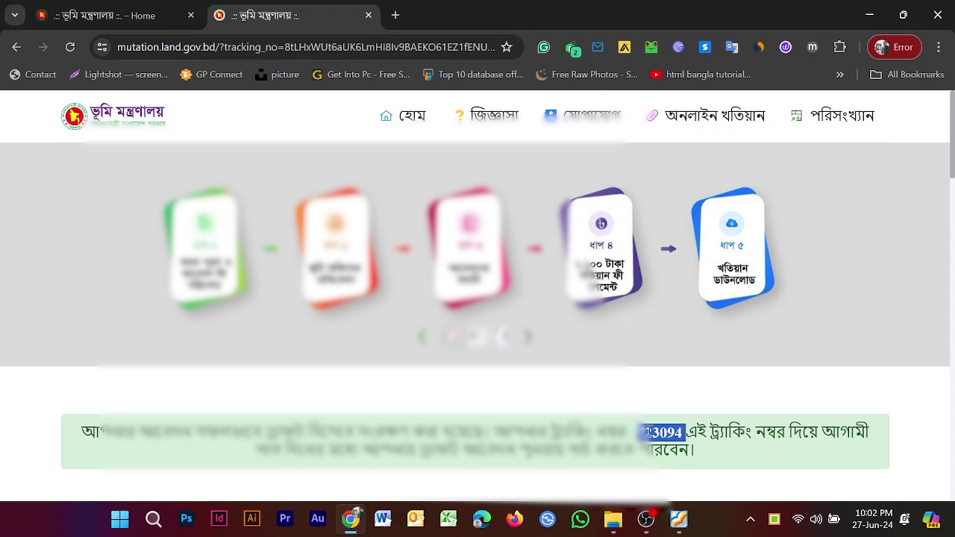
Open the application status search and choose খুলনা as the division.
left_click_drag(648, 433, 422, 410)
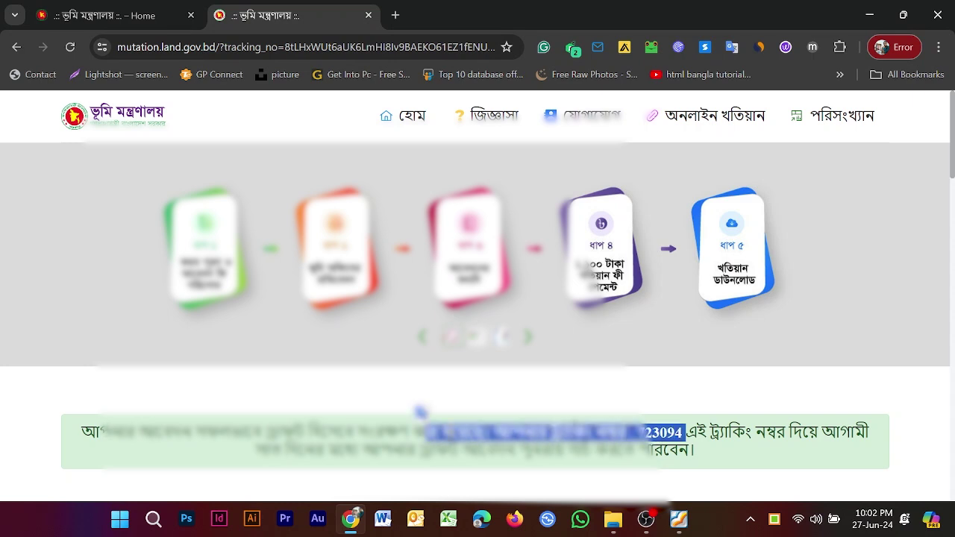
scroll(421, 410, "down", 5)
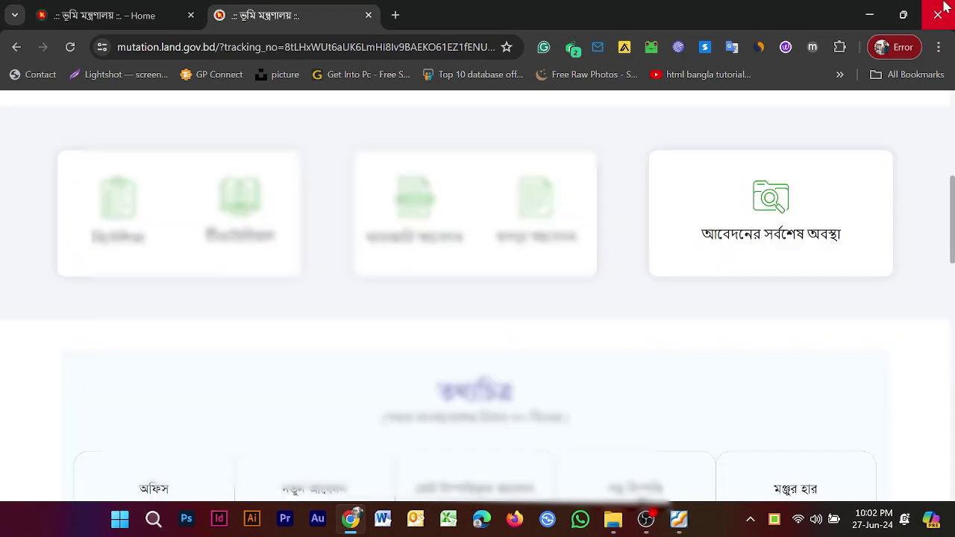
scroll(564, 315, "down", 10)
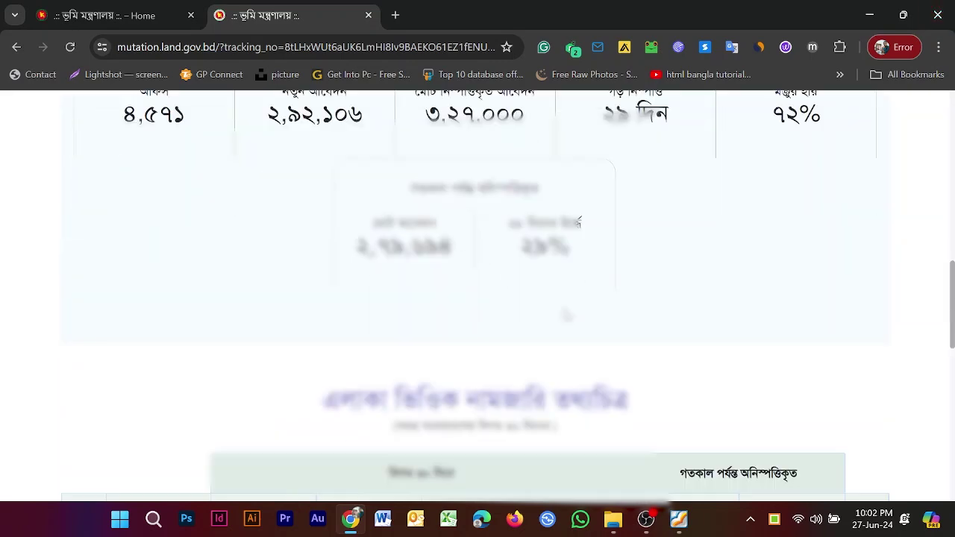
scroll(567, 320, "down", 4)
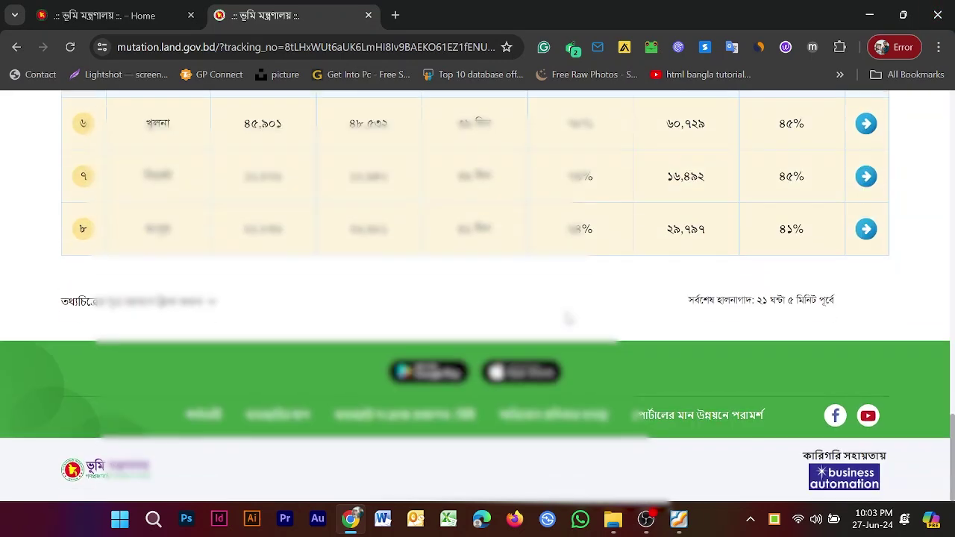
scroll(567, 320, "up", 14)
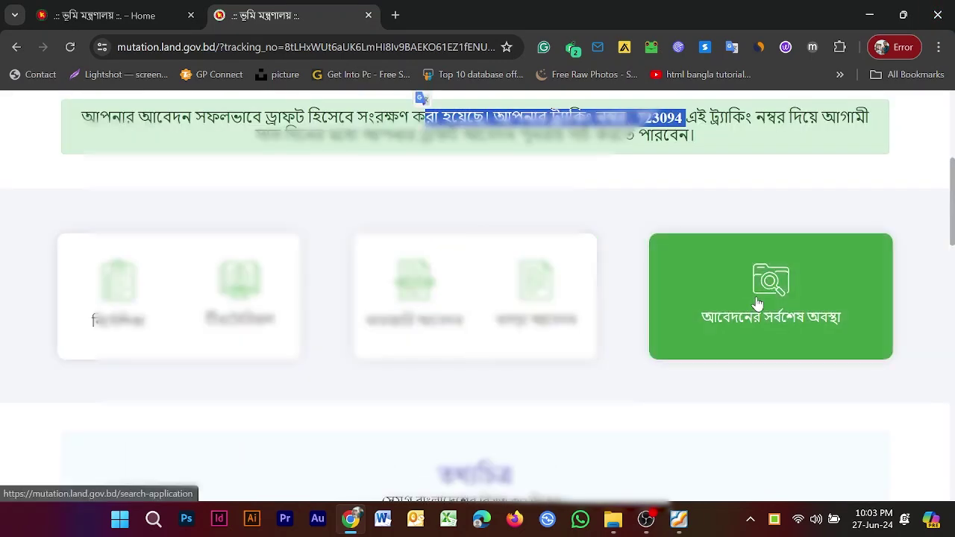
left_click(757, 304)
left_click(276, 288)
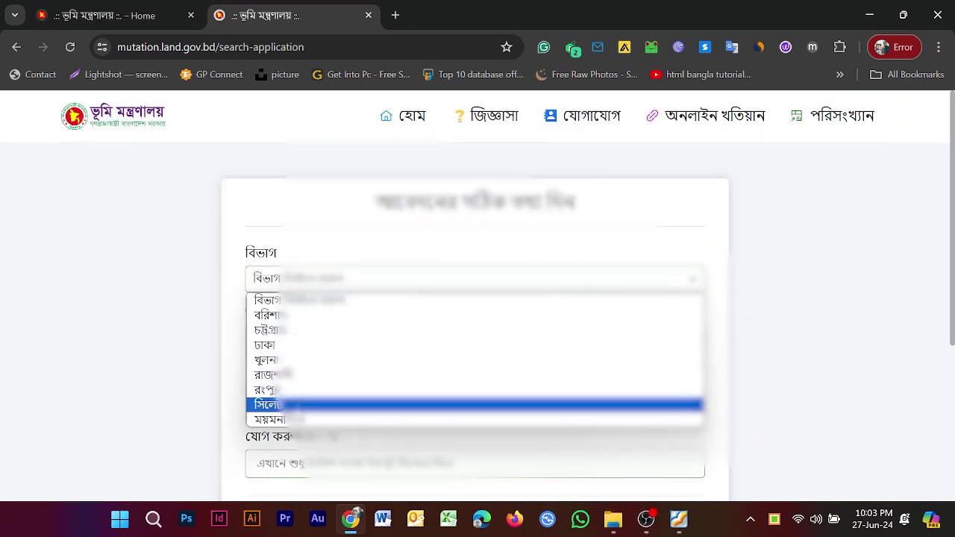
left_click(372, 360)
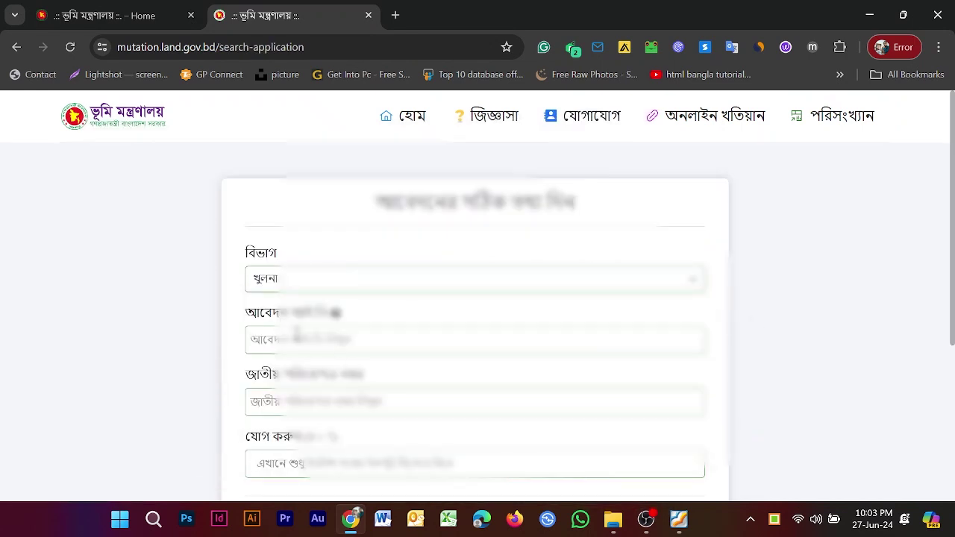
Autofill the application and national ID numbers, enter the captcha, and run the search.
left_click(296, 335)
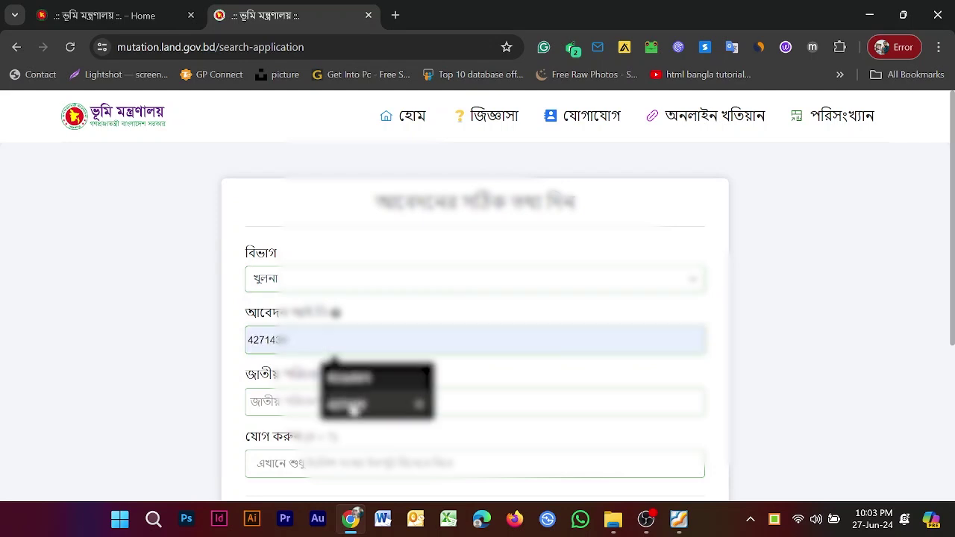
left_click(212, 350)
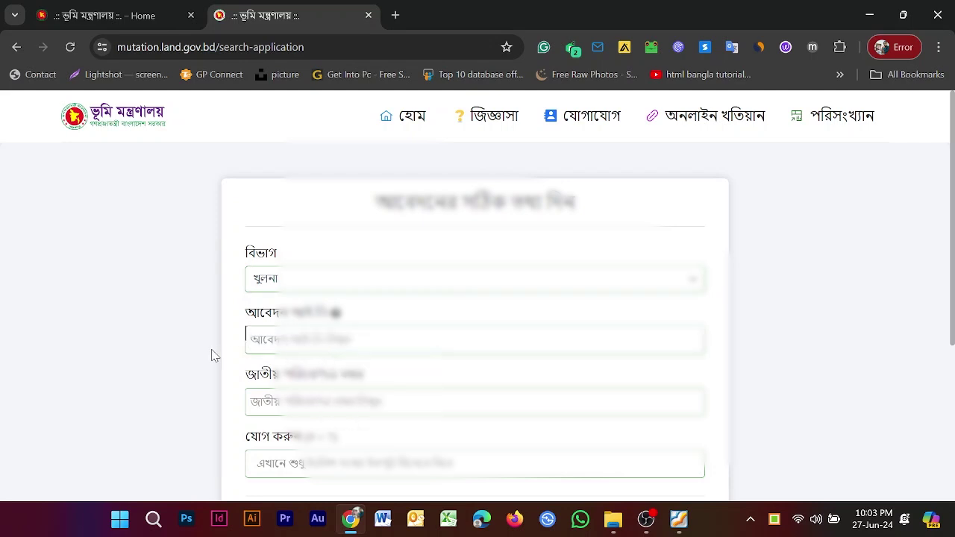
scroll(947, 293, "down", 2)
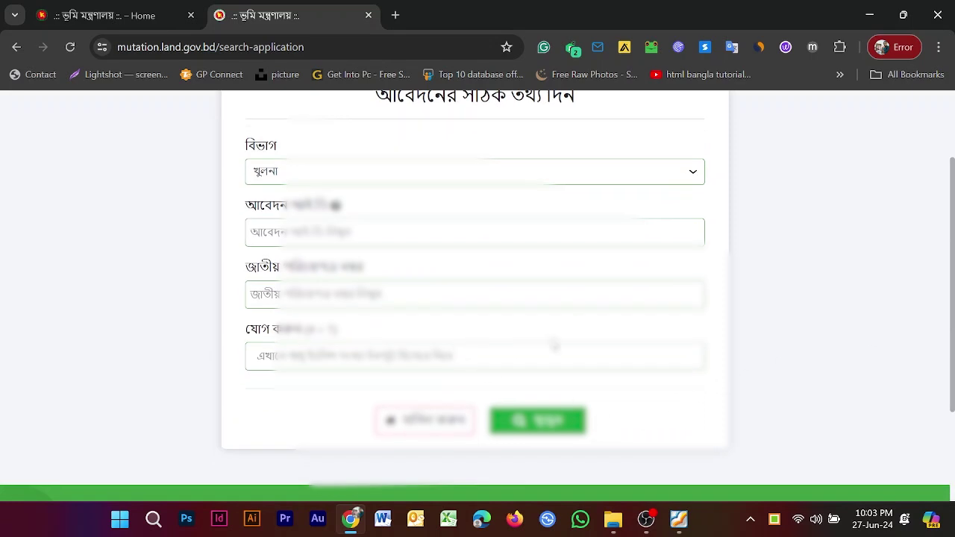
left_click(289, 224)
left_click(321, 278)
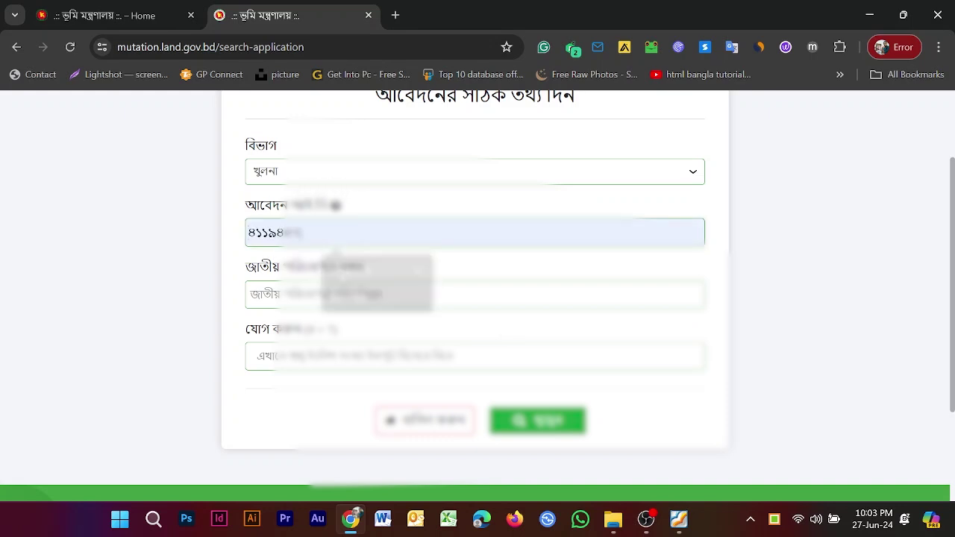
left_click(289, 300)
left_click(323, 322)
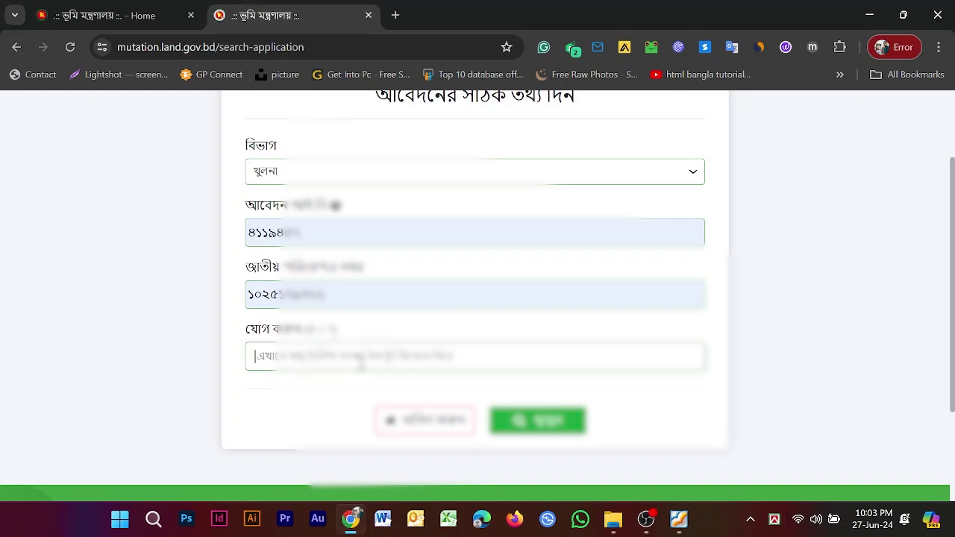
type("16")
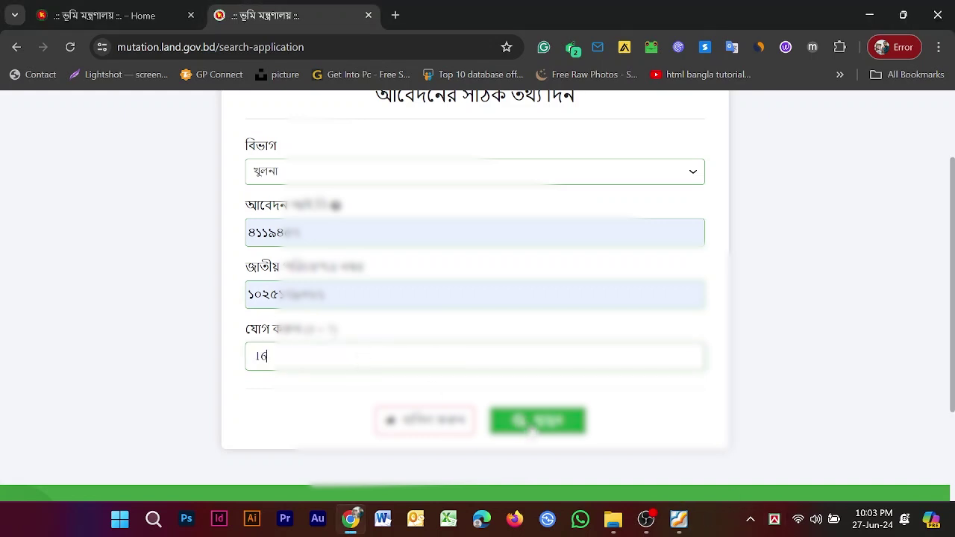
left_click(532, 422)
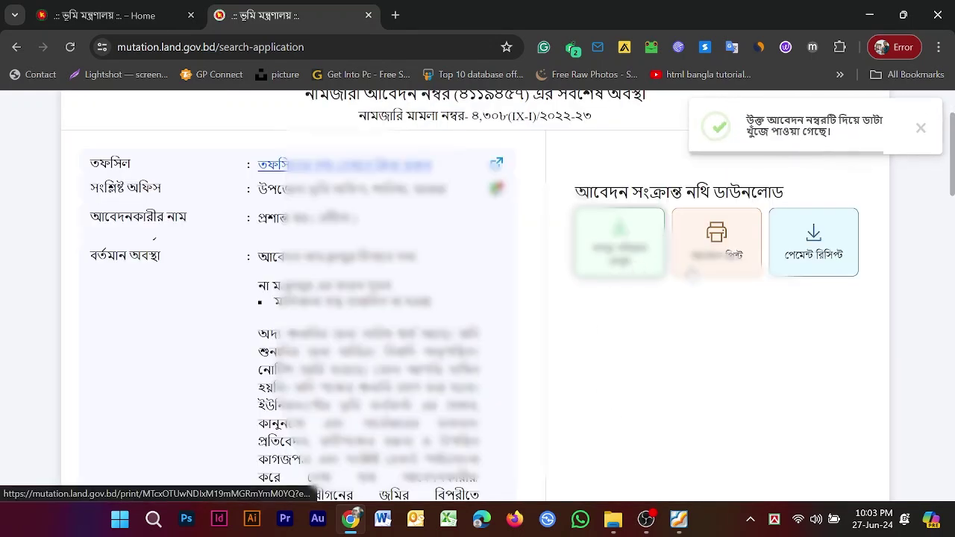
left_click_drag(954, 161, 954, 302)
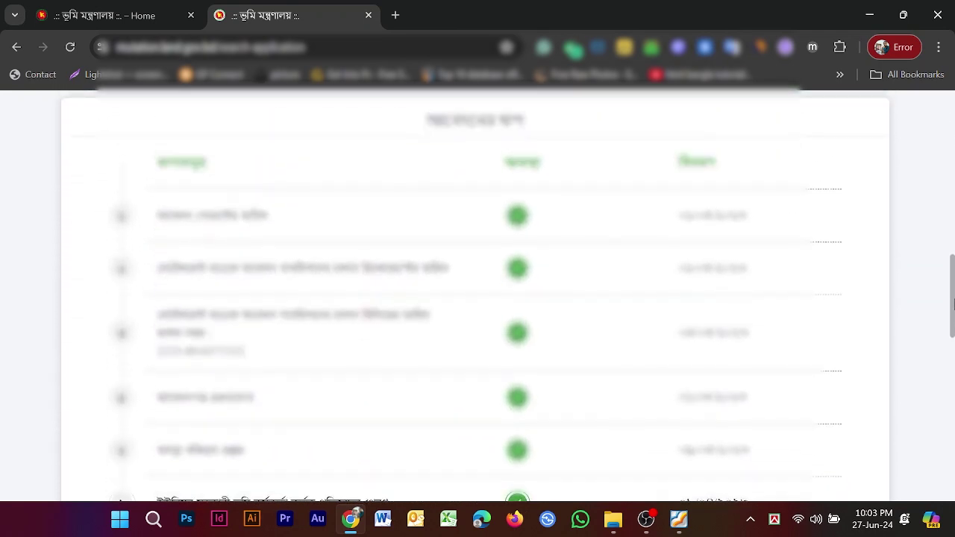
left_click_drag(163, 234, 332, 225)
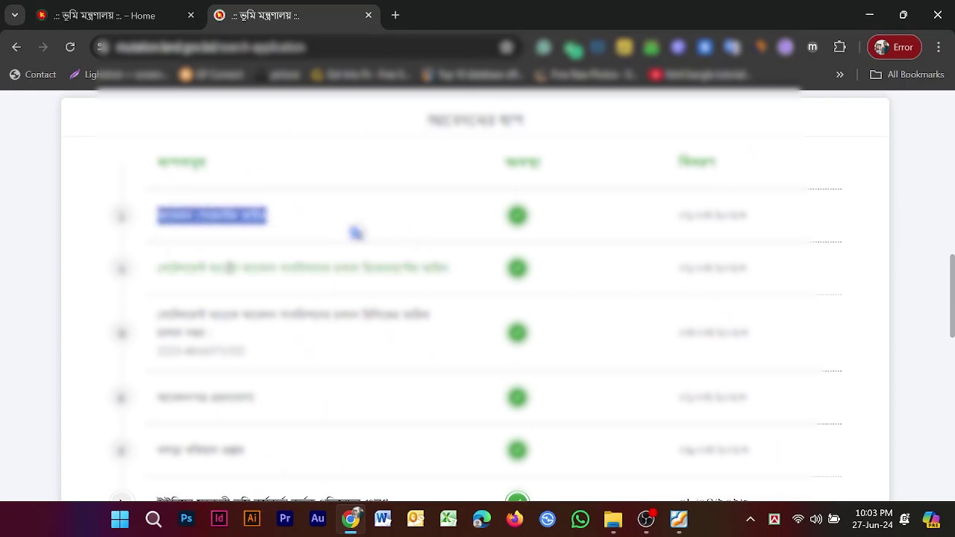
left_click_drag(183, 265, 682, 291)
left_click_drag(169, 313, 447, 345)
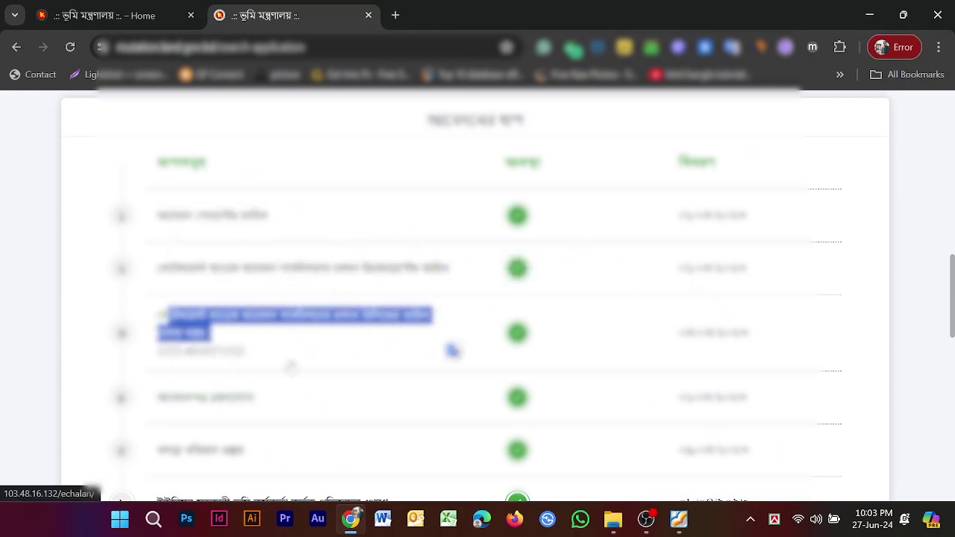
scroll(287, 343, "down", 3)
left_click(198, 192)
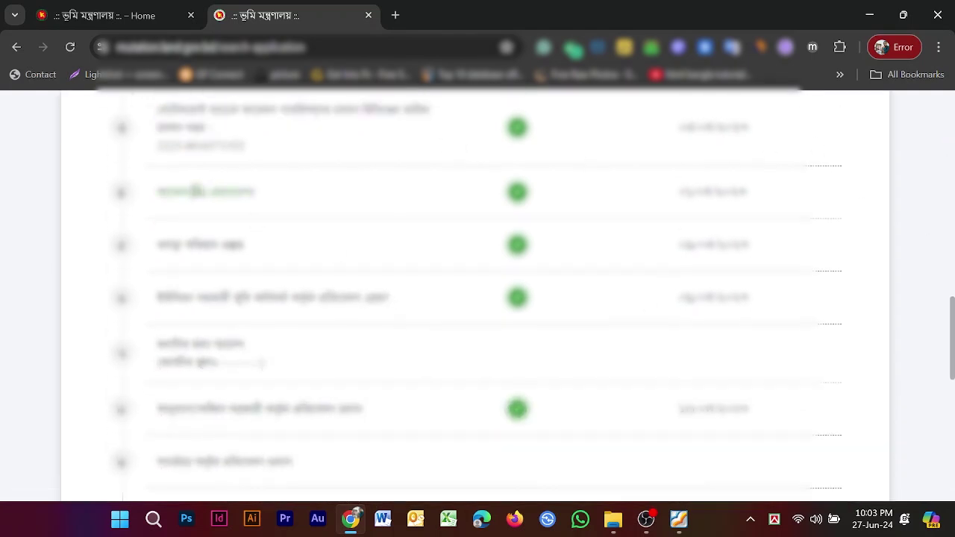
left_click_drag(192, 192, 290, 173)
left_click_drag(163, 244, 265, 226)
left_click_drag(172, 297, 468, 280)
left_click_drag(158, 343, 263, 363)
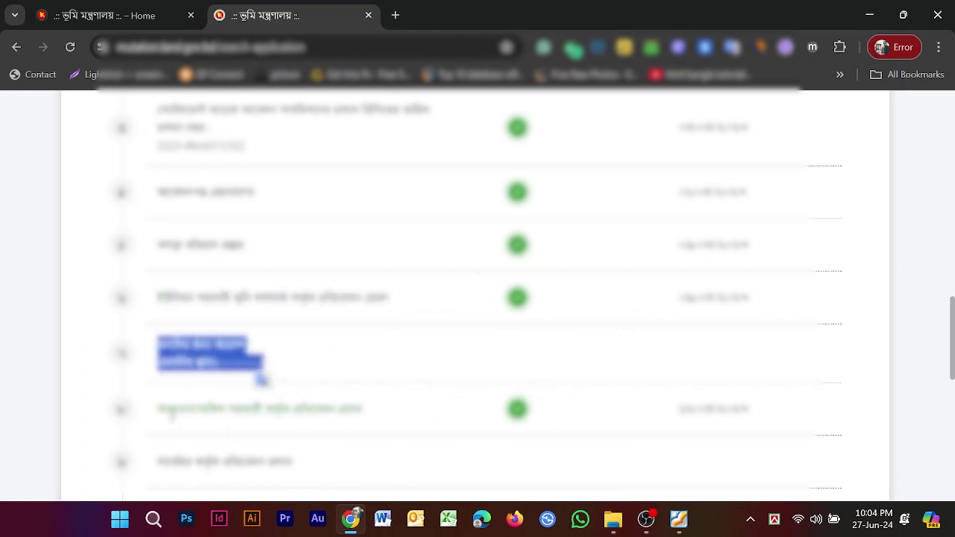
left_click_drag(168, 408, 363, 426)
scroll(363, 425, "down", 3)
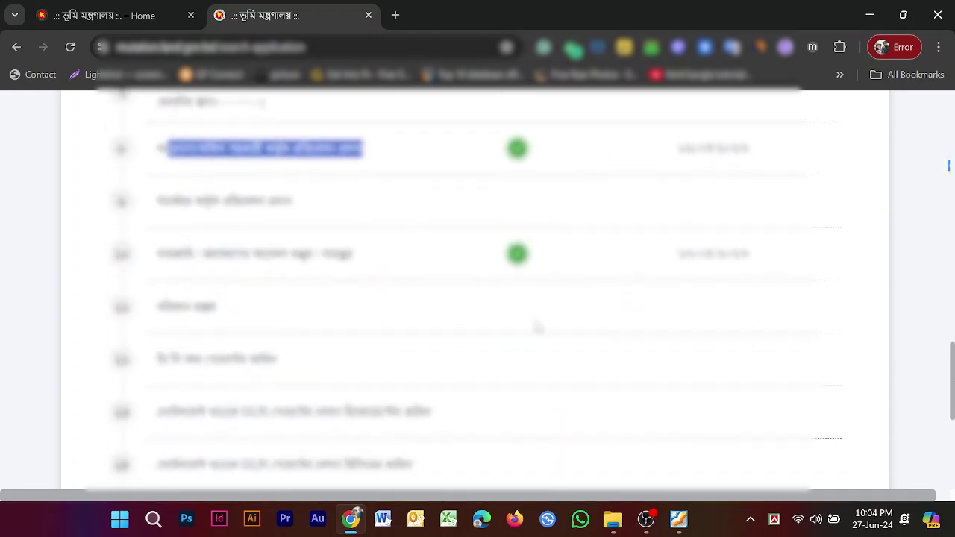
left_click_drag(167, 253, 405, 255)
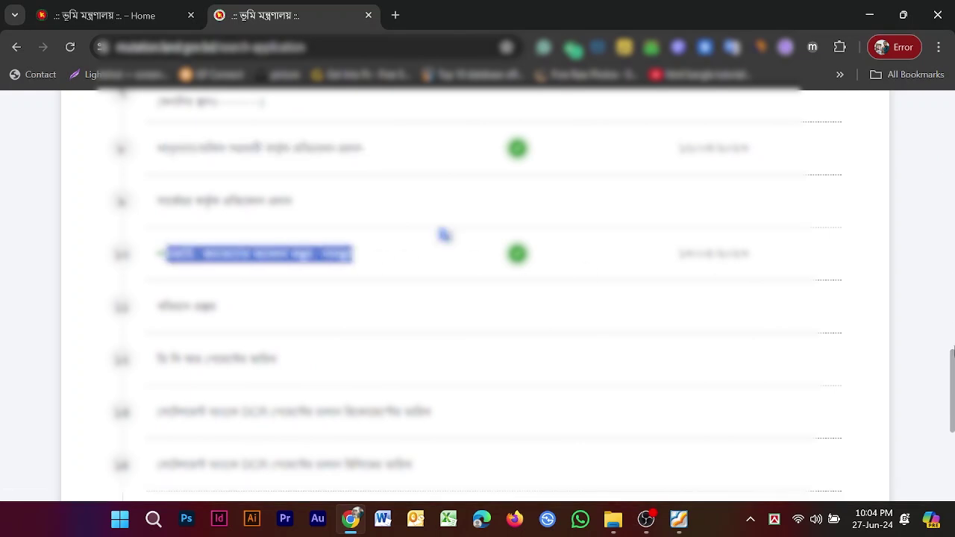
scroll(445, 235, "down", 3)
left_click_drag(163, 194, 287, 269)
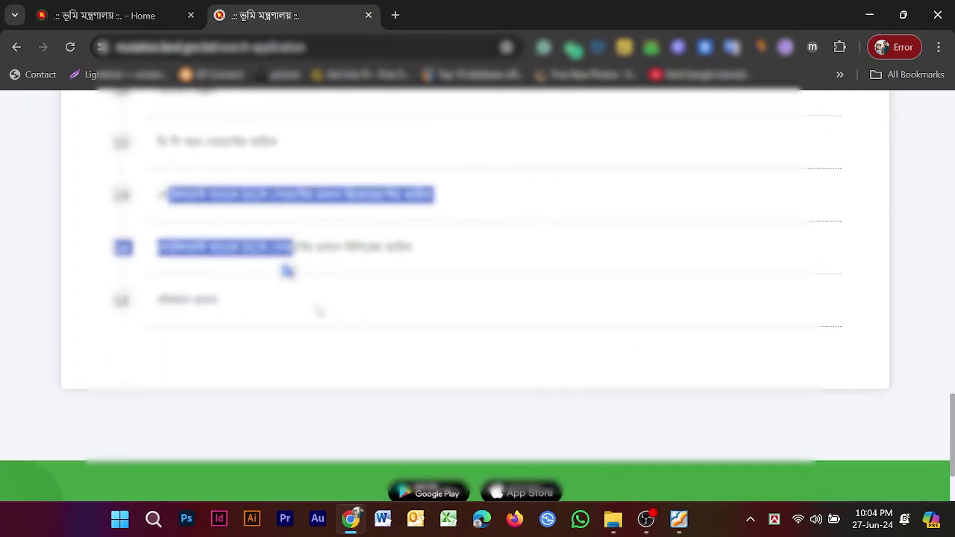
Close all Foxit Reader tabs and open another PDF from the Land Name Correction folder.
left_click(691, 524)
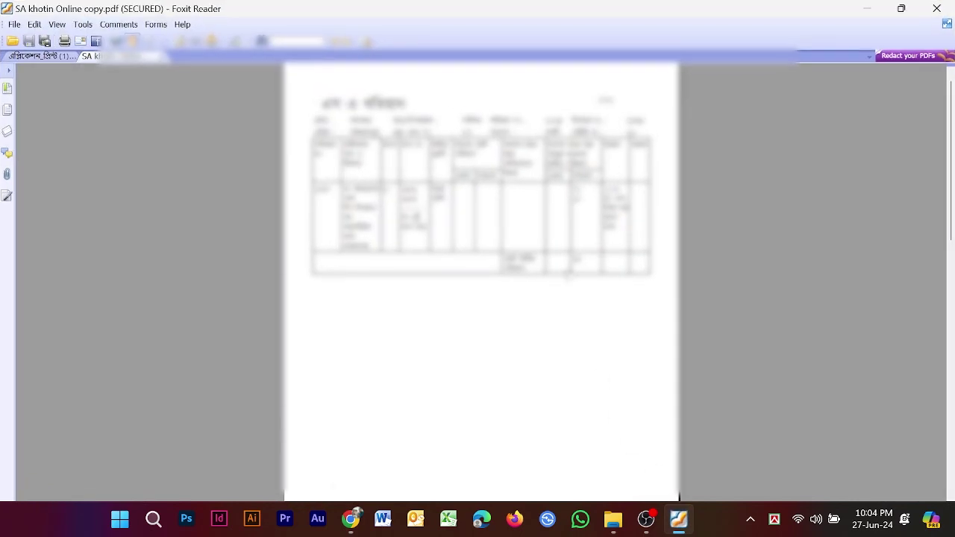
left_click(501, 290)
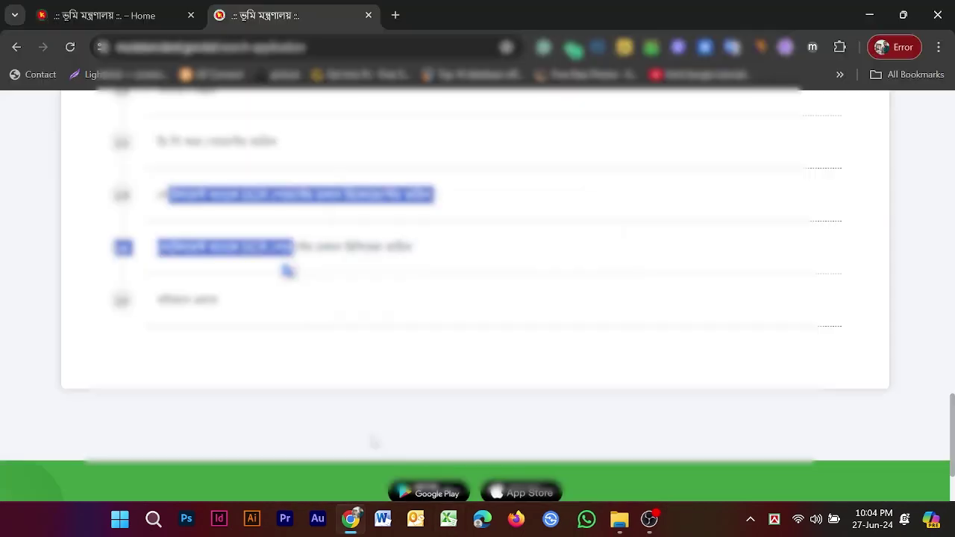
left_click(644, 524)
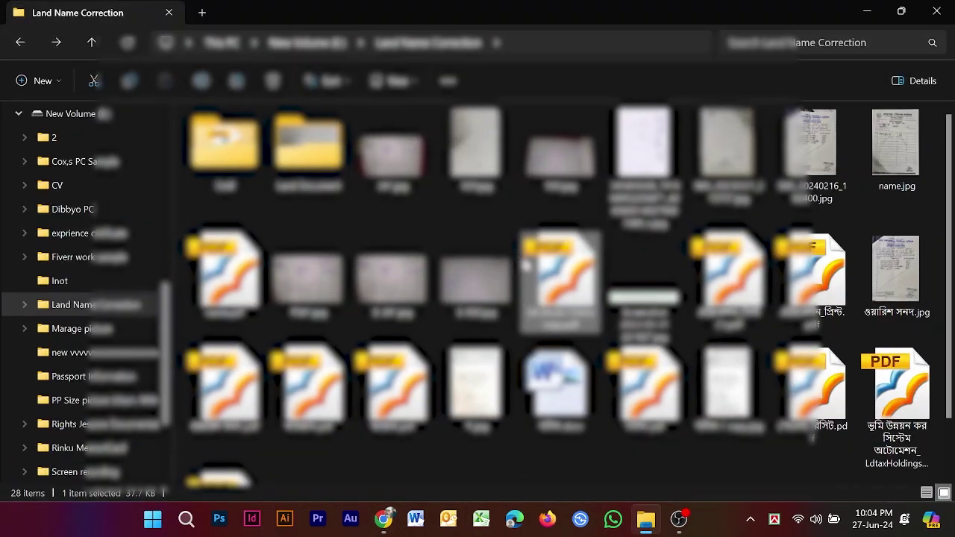
double_click(753, 280)
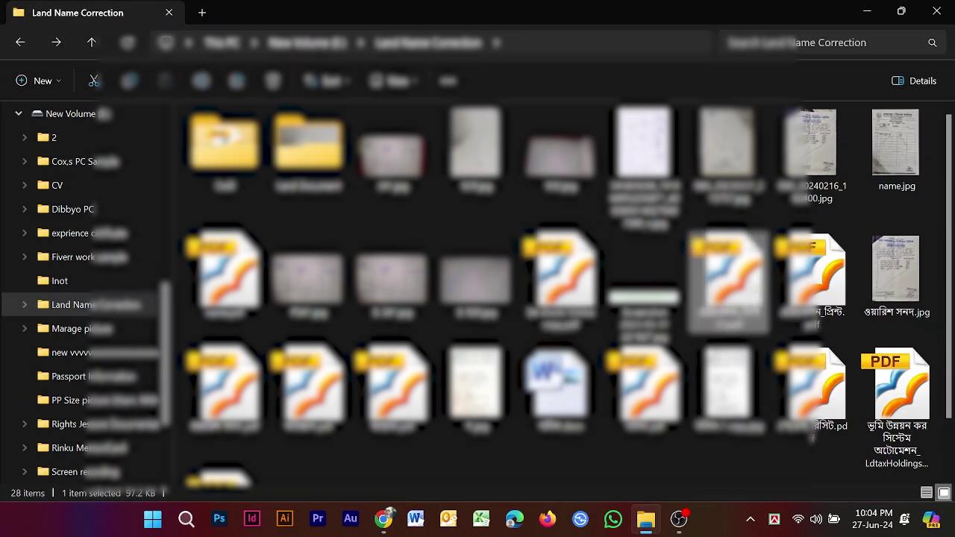